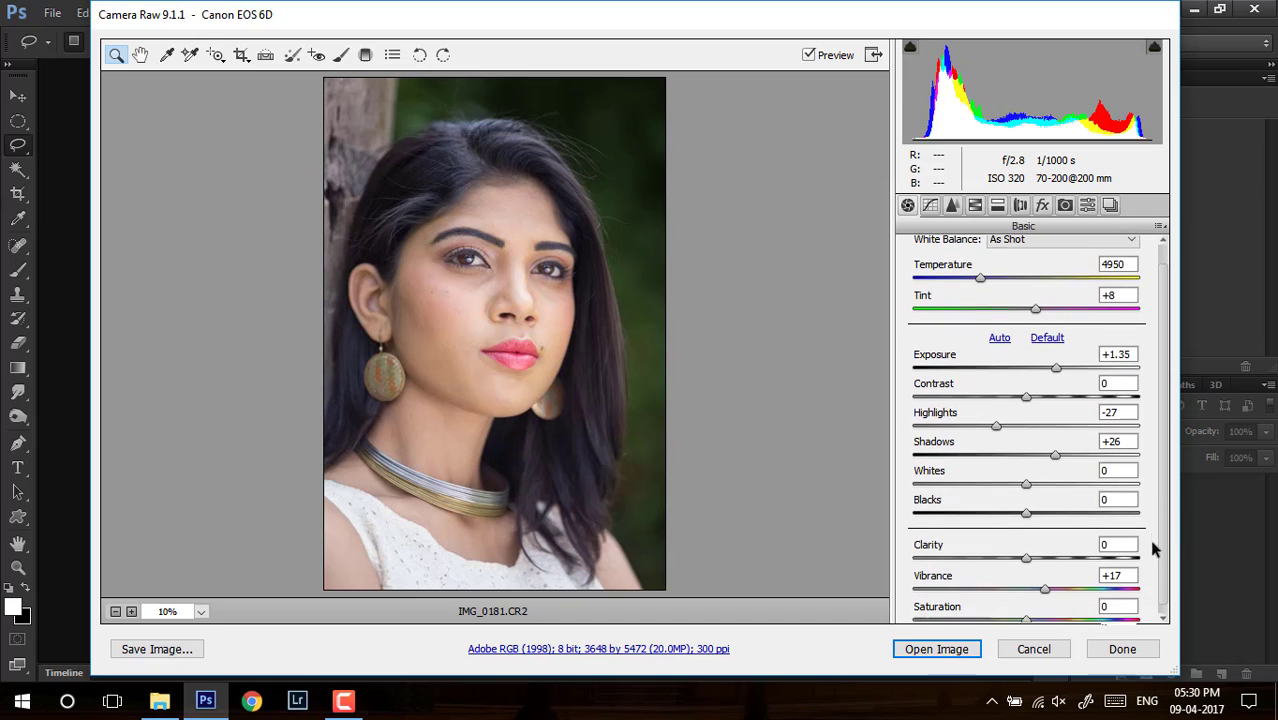
- Open the adjusted raw portrait from Camera Raw as an editable document
click(931, 650)
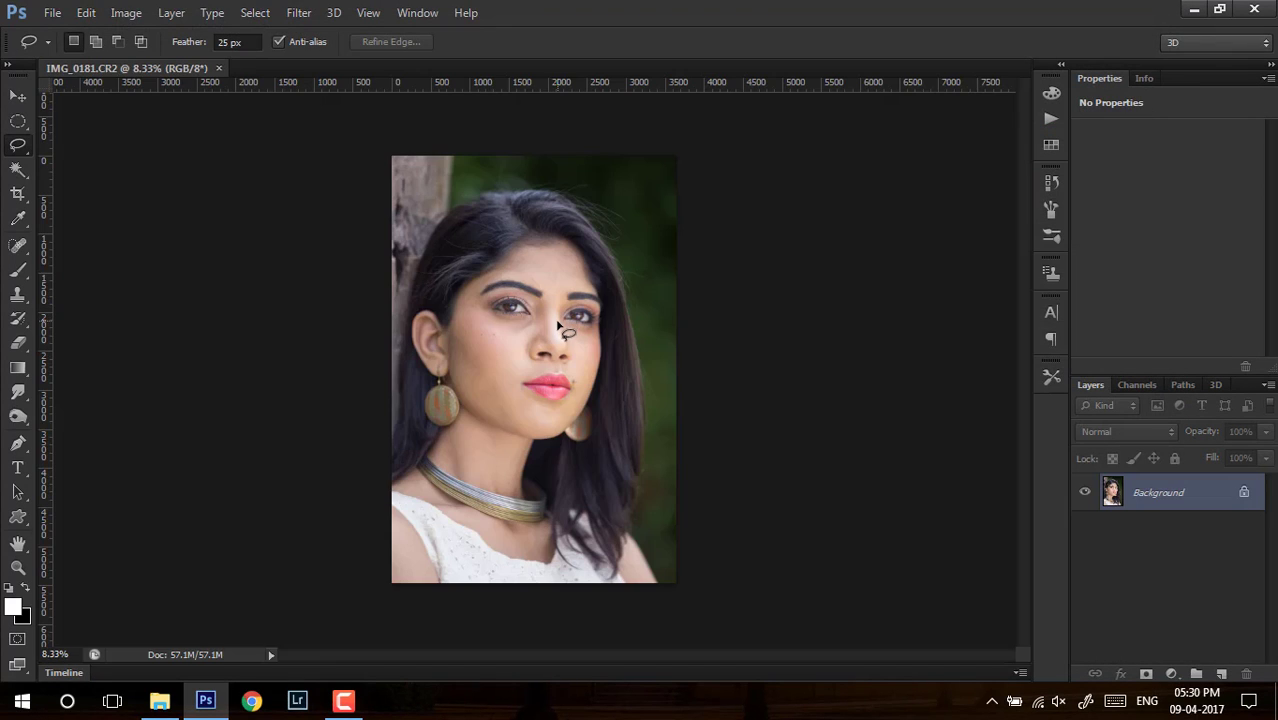
ctrl+click(507, 313)
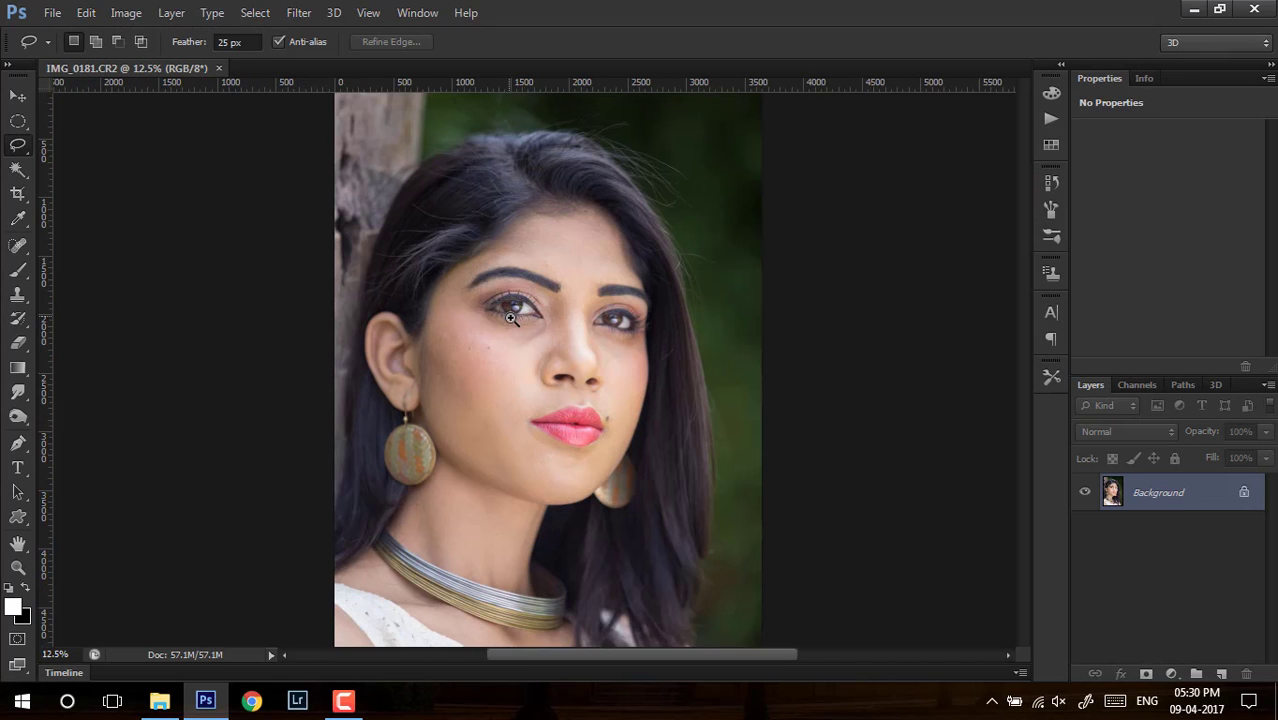
ctrl+click(518, 324)
ctrl+click(522, 327)
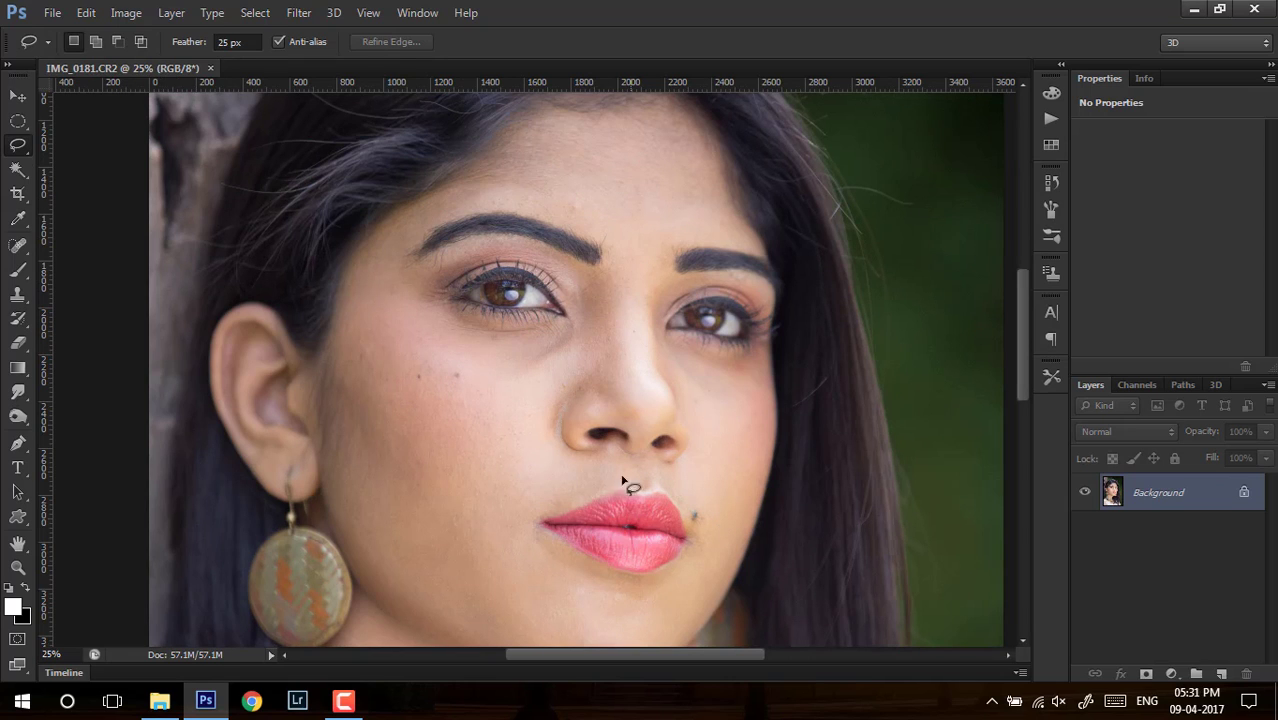
- Choose the Spot Healing Brush and set its brush size to 70 px
right_click(18, 249)
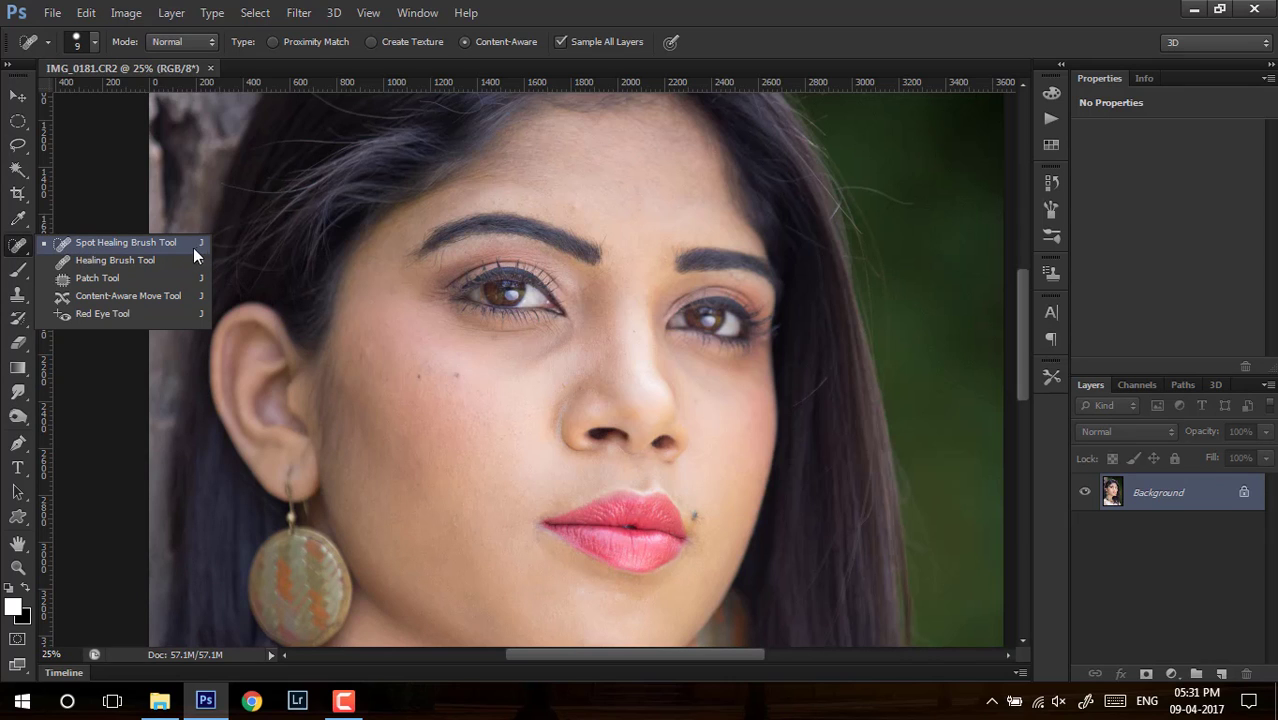
click(128, 244)
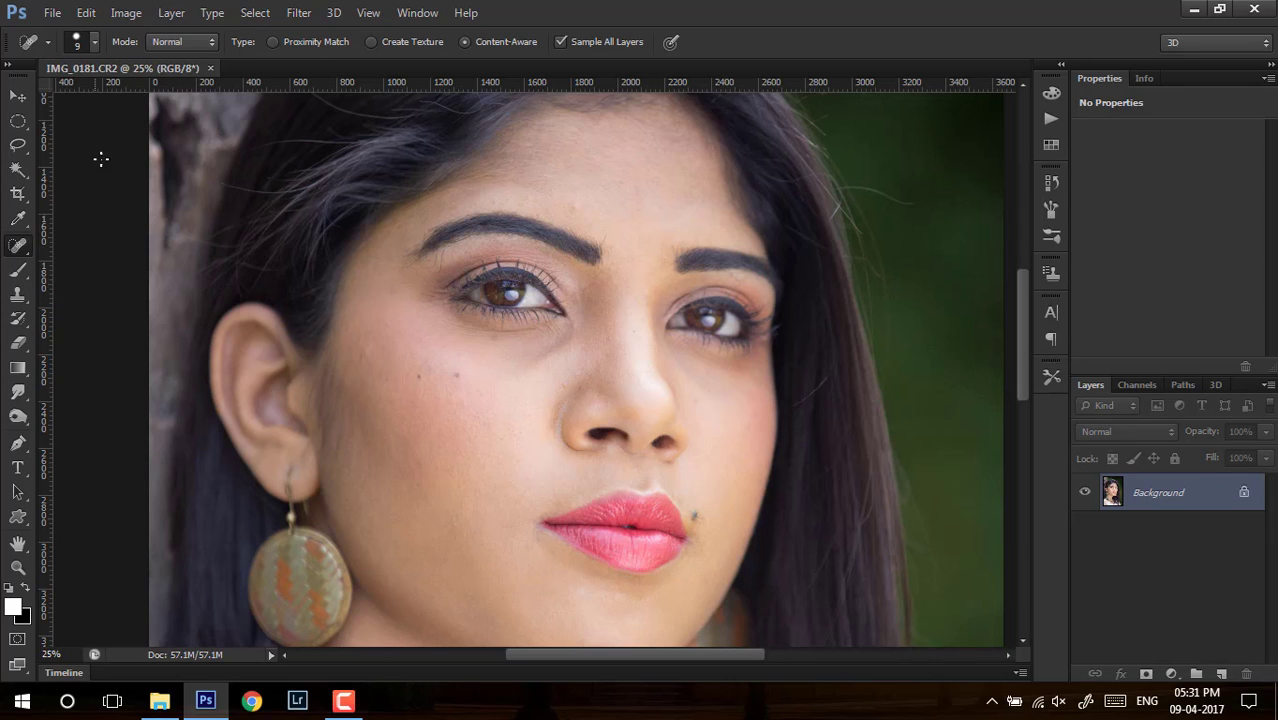
click(84, 44)
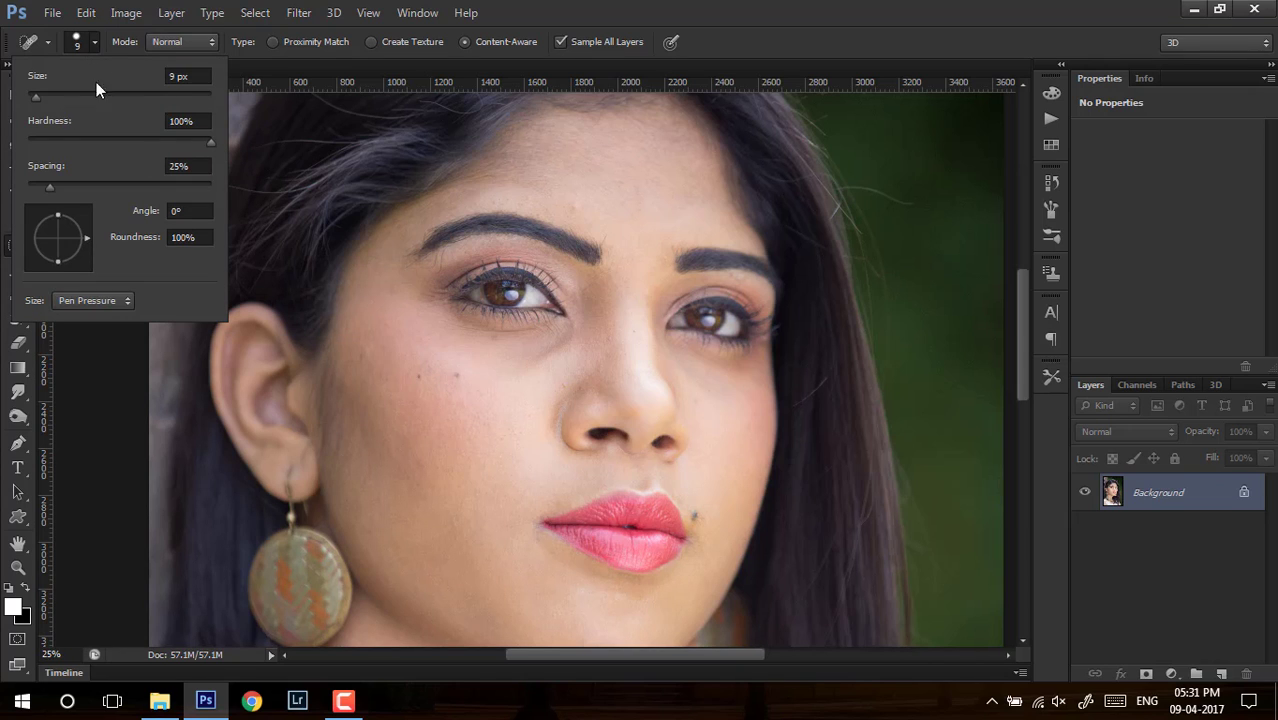
click(86, 48)
click(78, 49)
drag(33, 94, 39, 97)
key(Return)
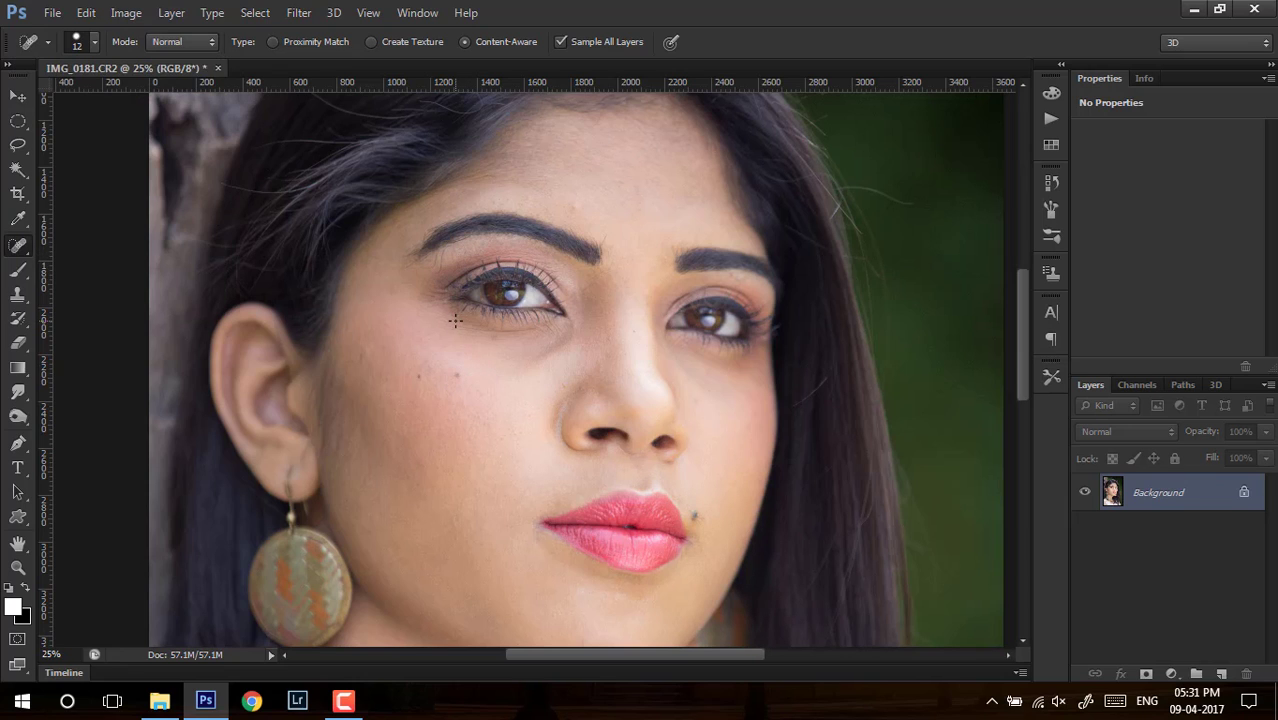
key(bracketright)
key(bracketright)
key(bracketright)
key(bracketright)
key(bracketright)
key(bracketright)
key(bracketright)
key(bracketright)
key(bracketright)
key(bracketleft)
key(bracketleft)
key(bracketleft)
key(bracketleft)
key(bracketleft)
key(bracketleft)
key(bracketleft)
- Heal the small spots and moles on the cheek below the eye on the ear side and beside the nose
key(ctrl+space)
click(448, 379)
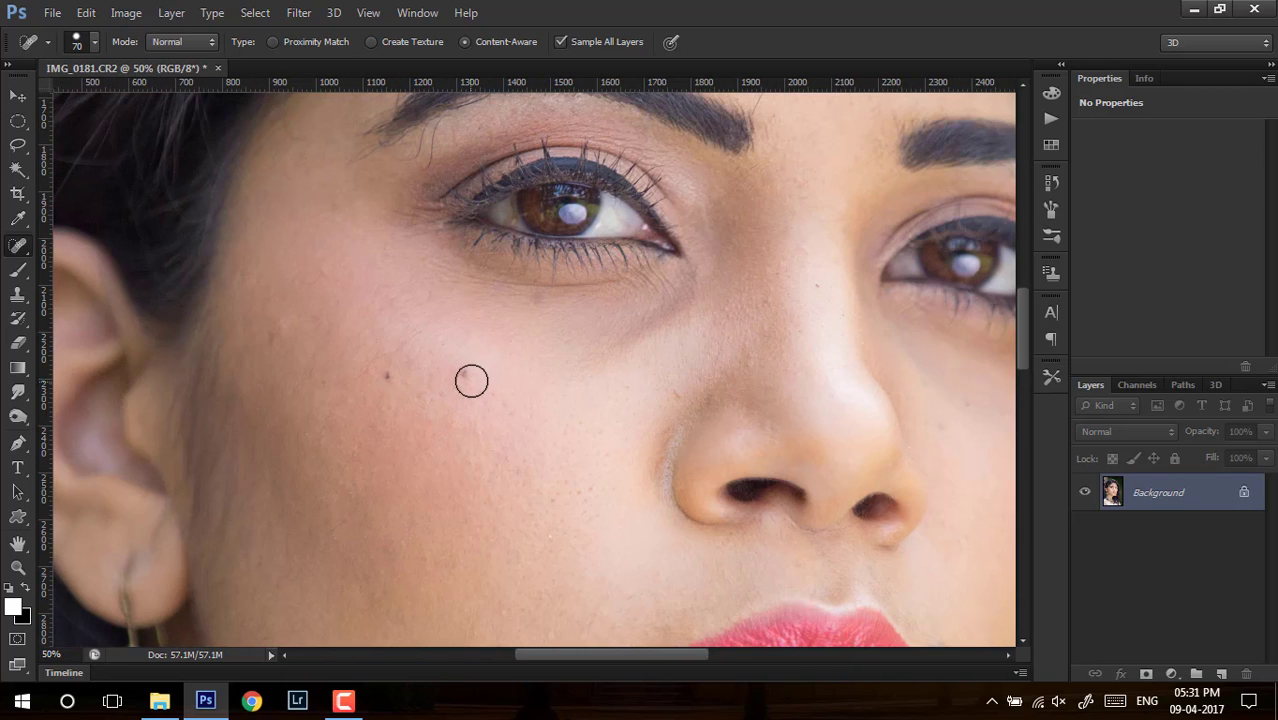
click(465, 372)
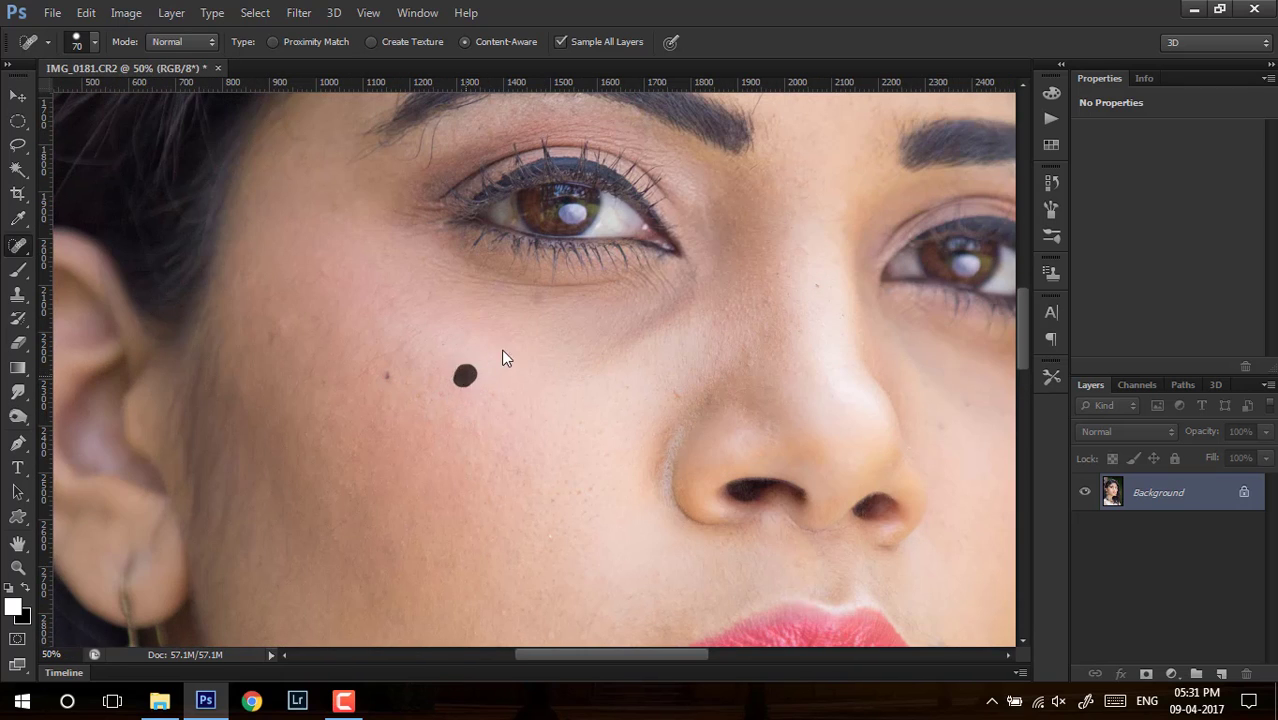
click(386, 376)
click(676, 389)
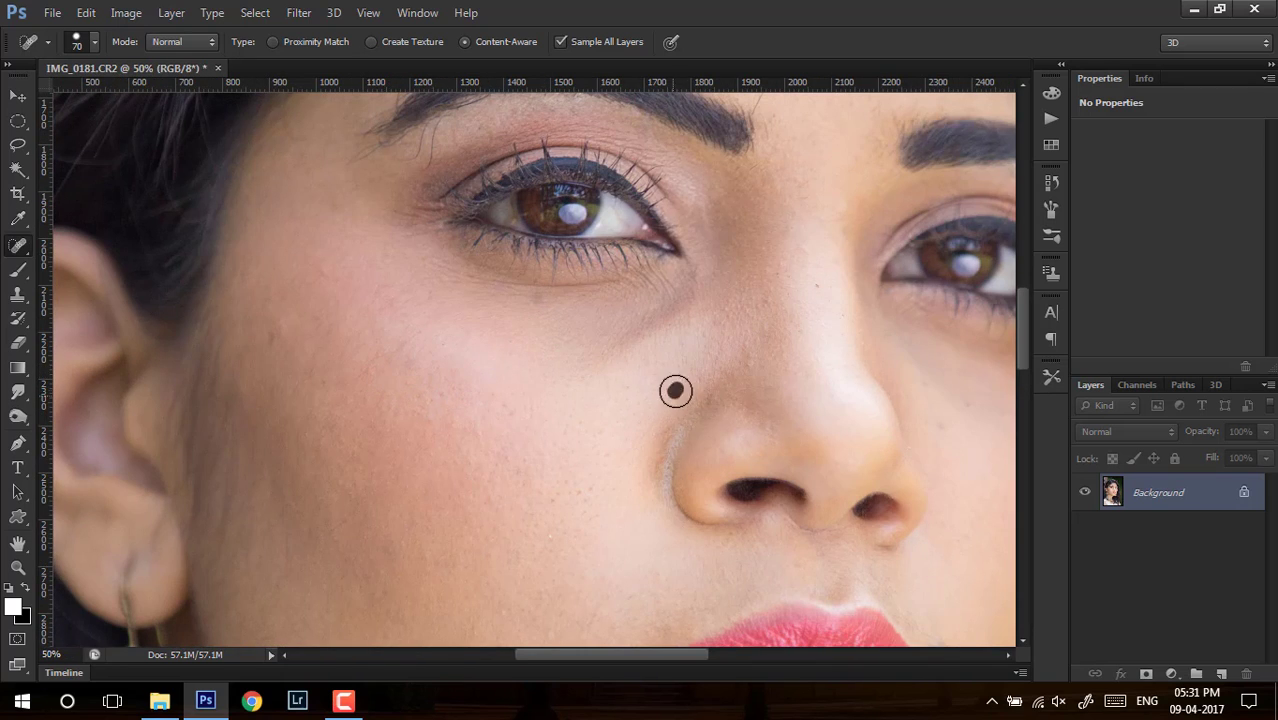
click(274, 338)
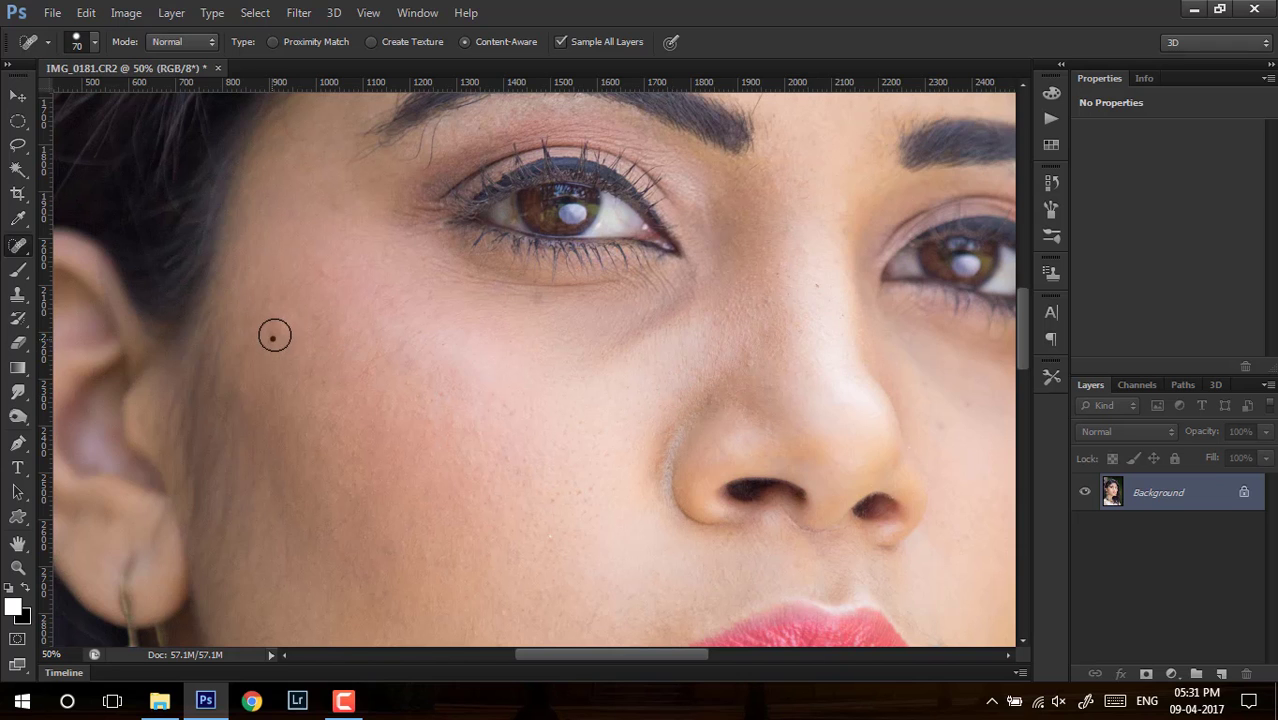
click(447, 307)
- Heal the small spots on the other cheek, below the eye farther from the visible ear
drag(499, 354, 325, 277)
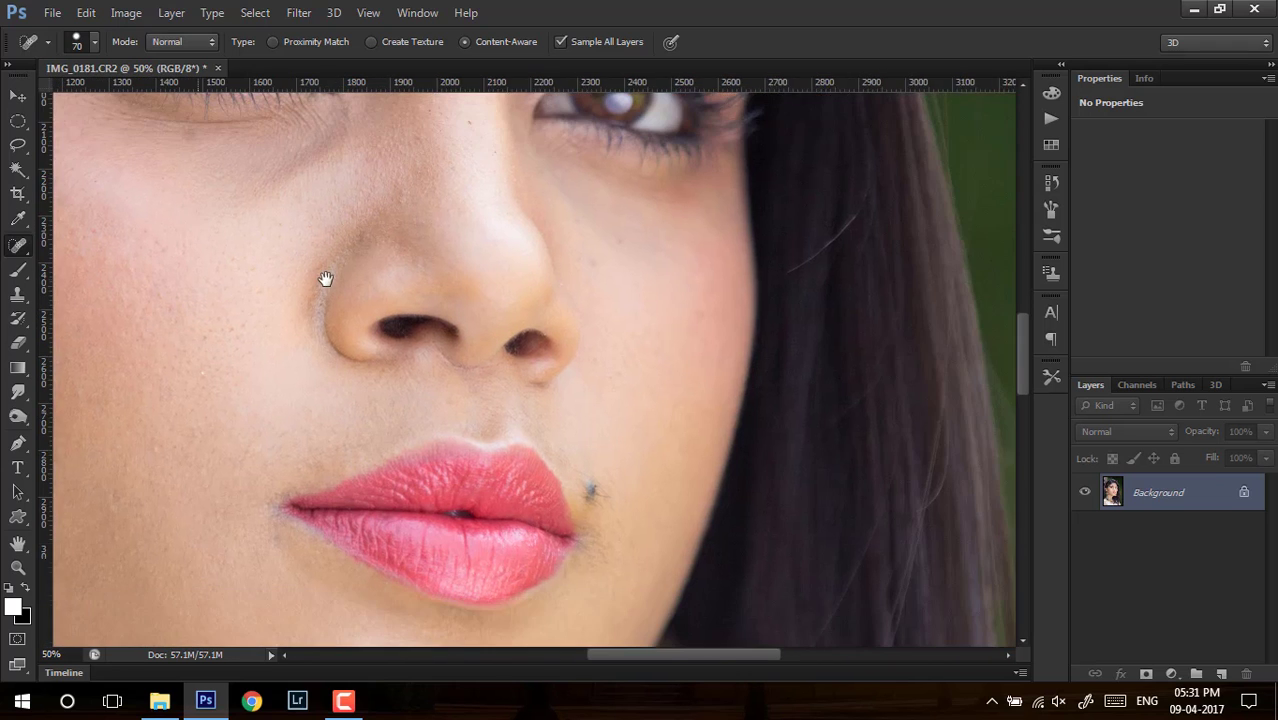
click(573, 215)
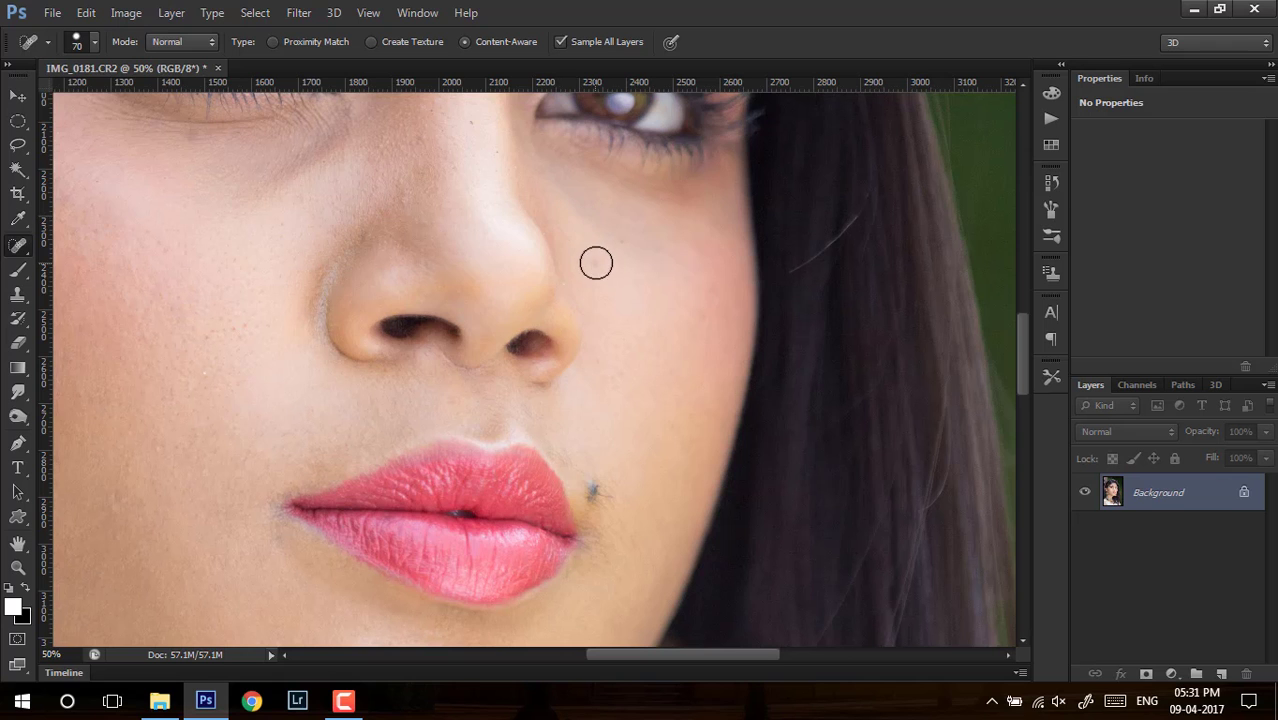
click(618, 241)
- Reduce the healing brush to 35 px and remove the stray hairs at both ends of the eyebrow on the ear side
mouse_move(481, 243)
mouse_down()
mouse_move(659, 460)
mouse_move(643, 539)
mouse_up()
drag(532, 188, 549, 171)
key(bracketleft)
key(bracketleft)
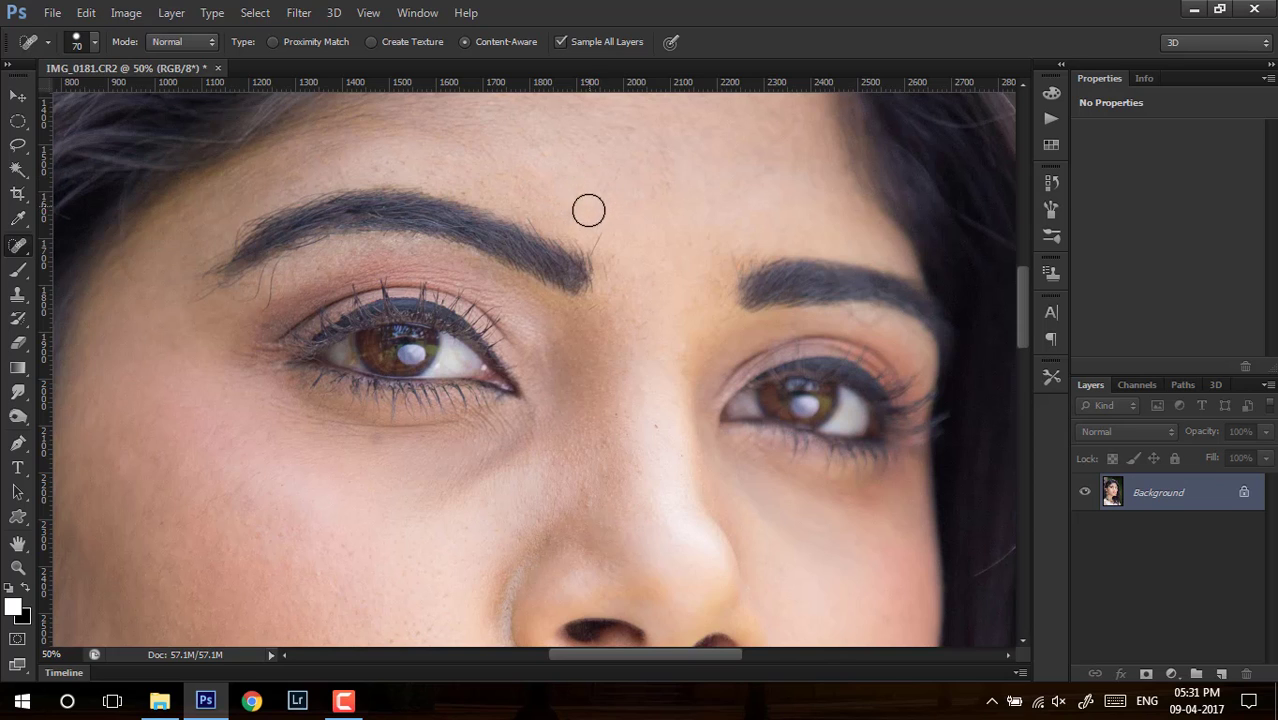
key(bracketleft)
key(bracketleft)
key(bracketleft)
drag(600, 233, 598, 250)
mouse_move(279, 264)
mouse_down()
mouse_move(263, 316)
mouse_move(240, 305)
mouse_up()
- Examine the mole beside the corner of the lips up close, and check the whole portrait
drag(665, 451, 606, 220)
drag(753, 431, 759, 340)
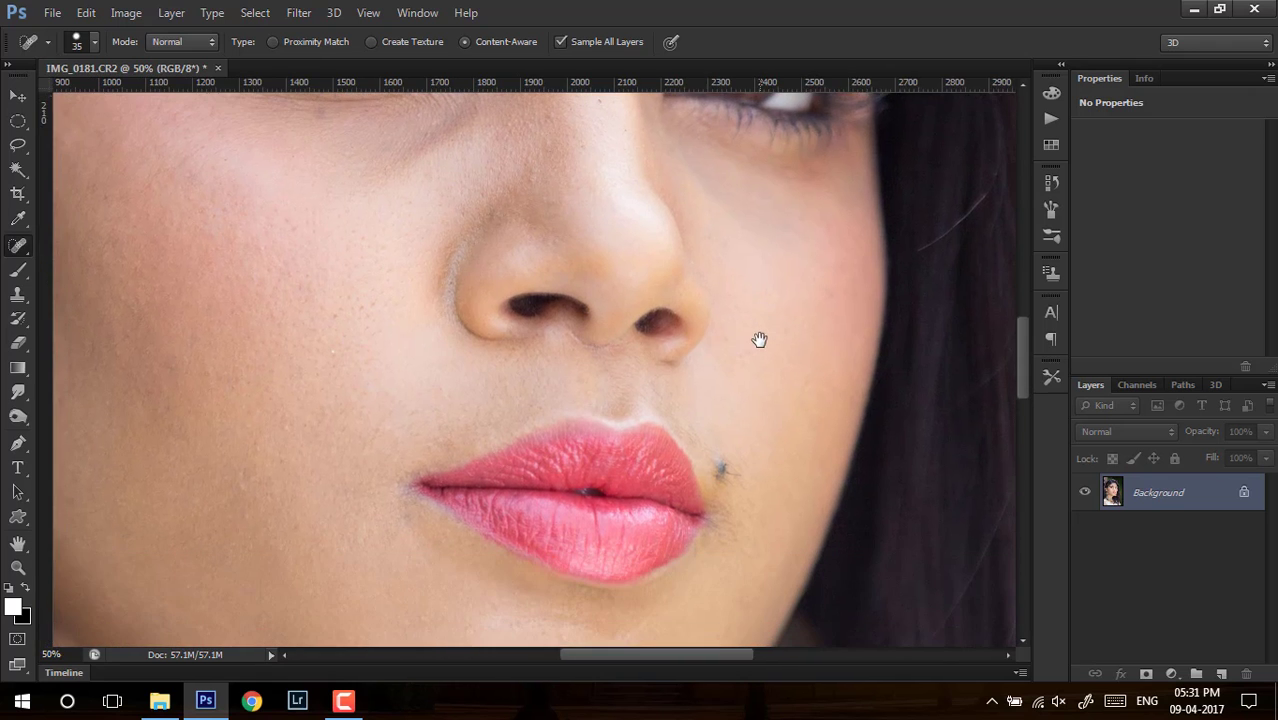
mouse_move(730, 465)
mouse_down()
mouse_move(781, 479)
mouse_move(738, 471)
mouse_up()
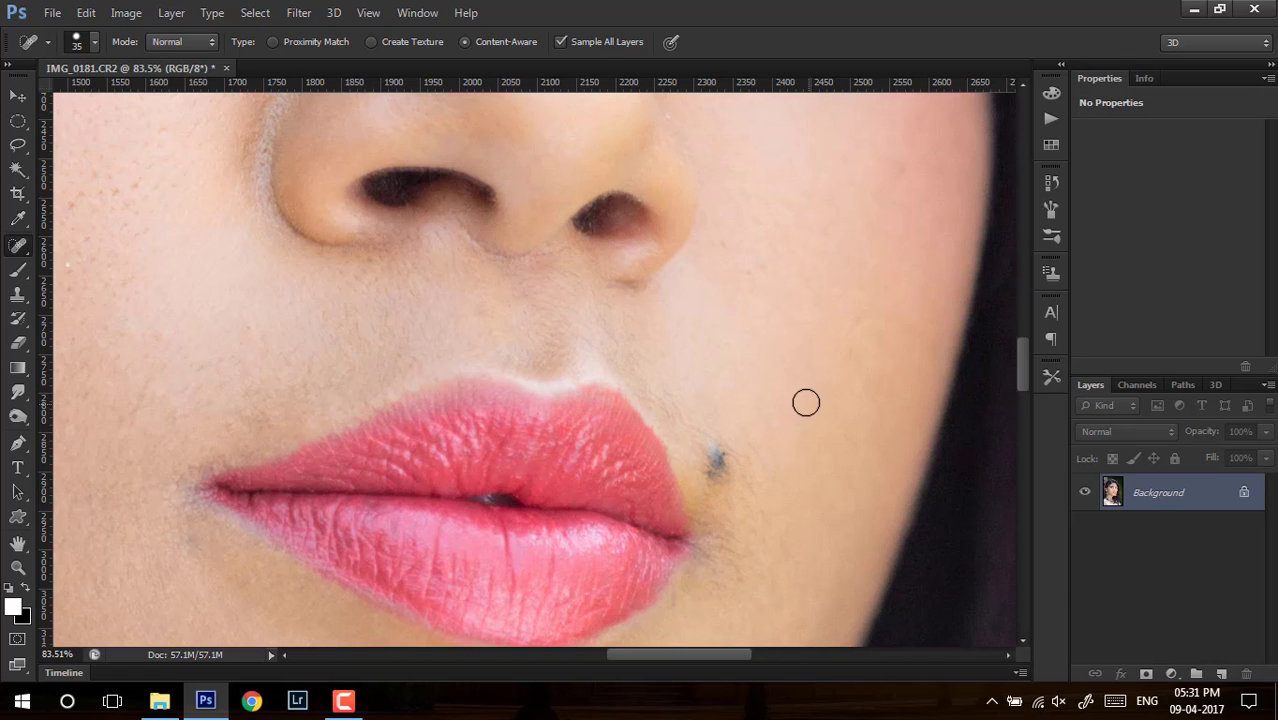
key(ctrl+minus)
key(ctrl+minus)
key(ctrl+minus)
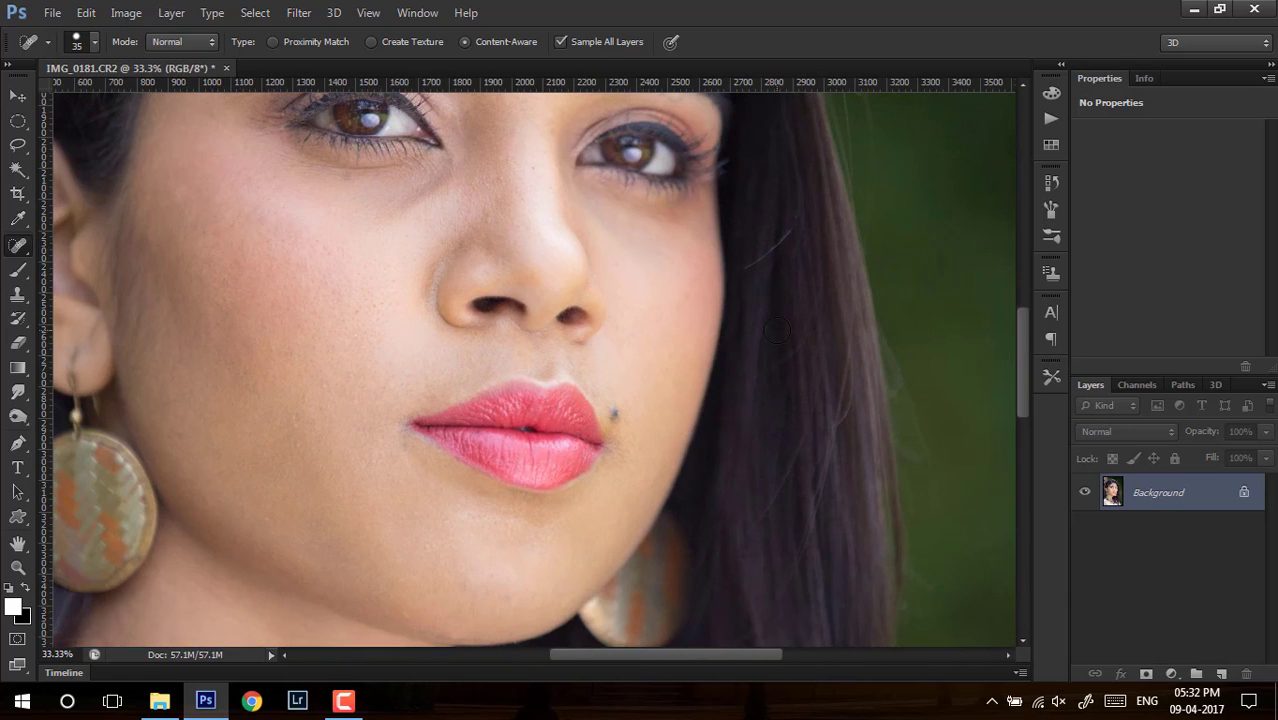
key(ctrl+minus)
key(ctrl+minus)
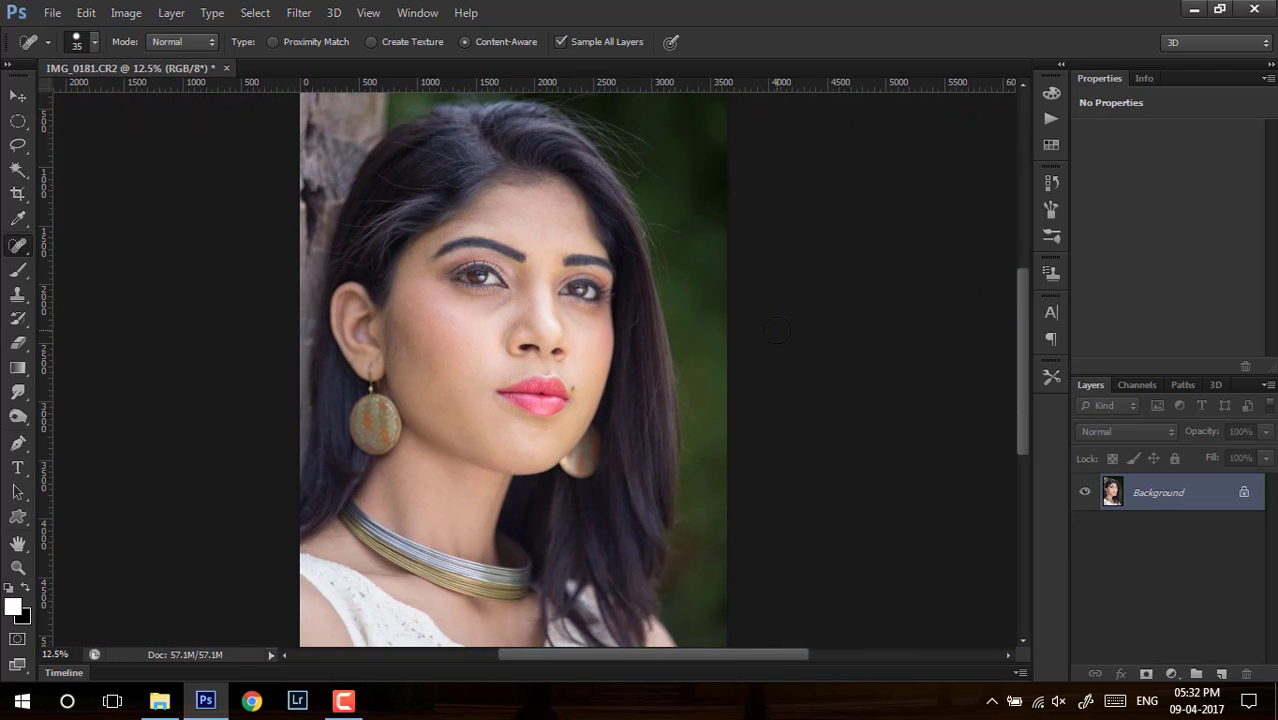
- Duplicate the Background layer twice, naming the lower copy "low" and the upper copy "high"
drag(1166, 495, 1219, 669)
drag(1188, 503, 1220, 670)
double_click(1173, 530)
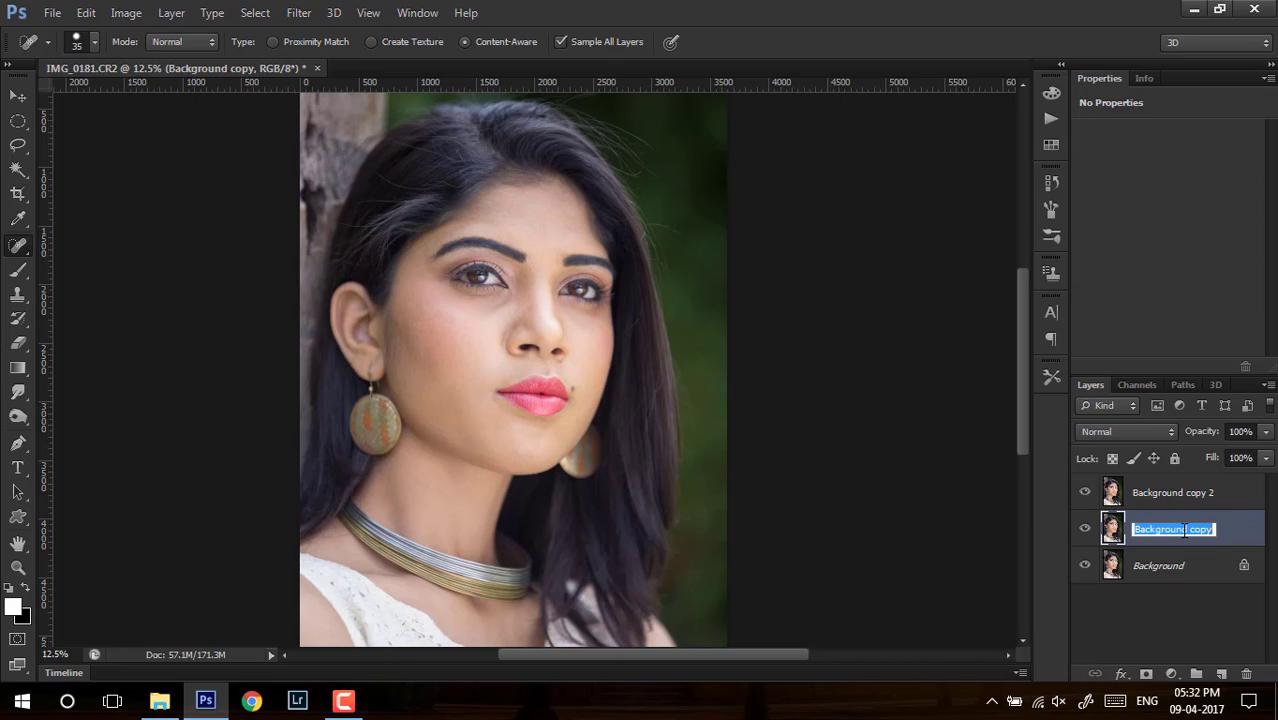
text(low)
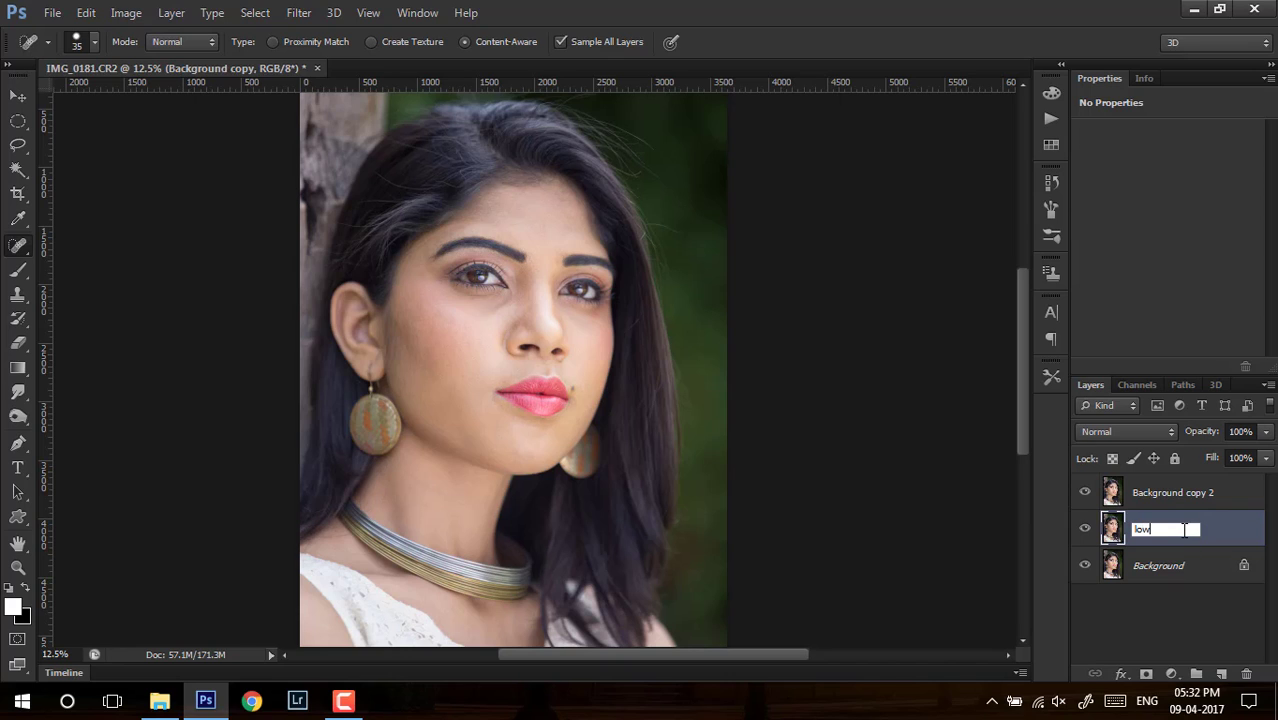
key(Return)
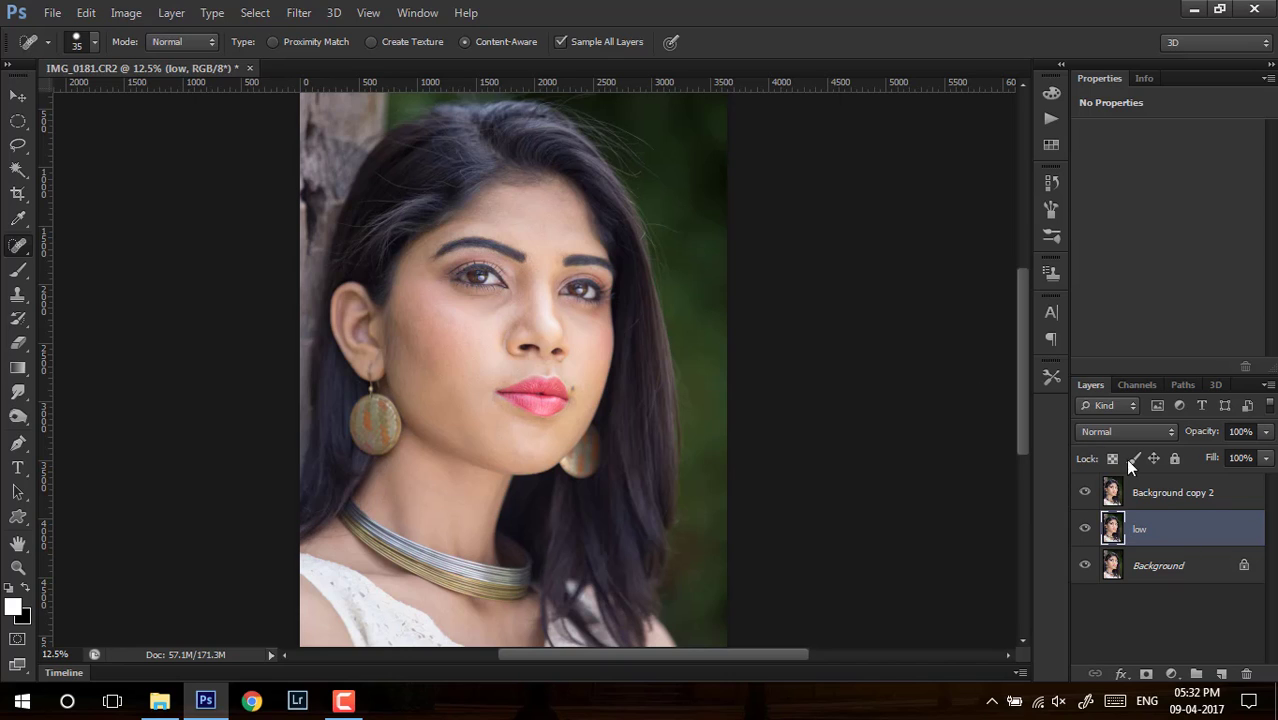
double_click(1151, 497)
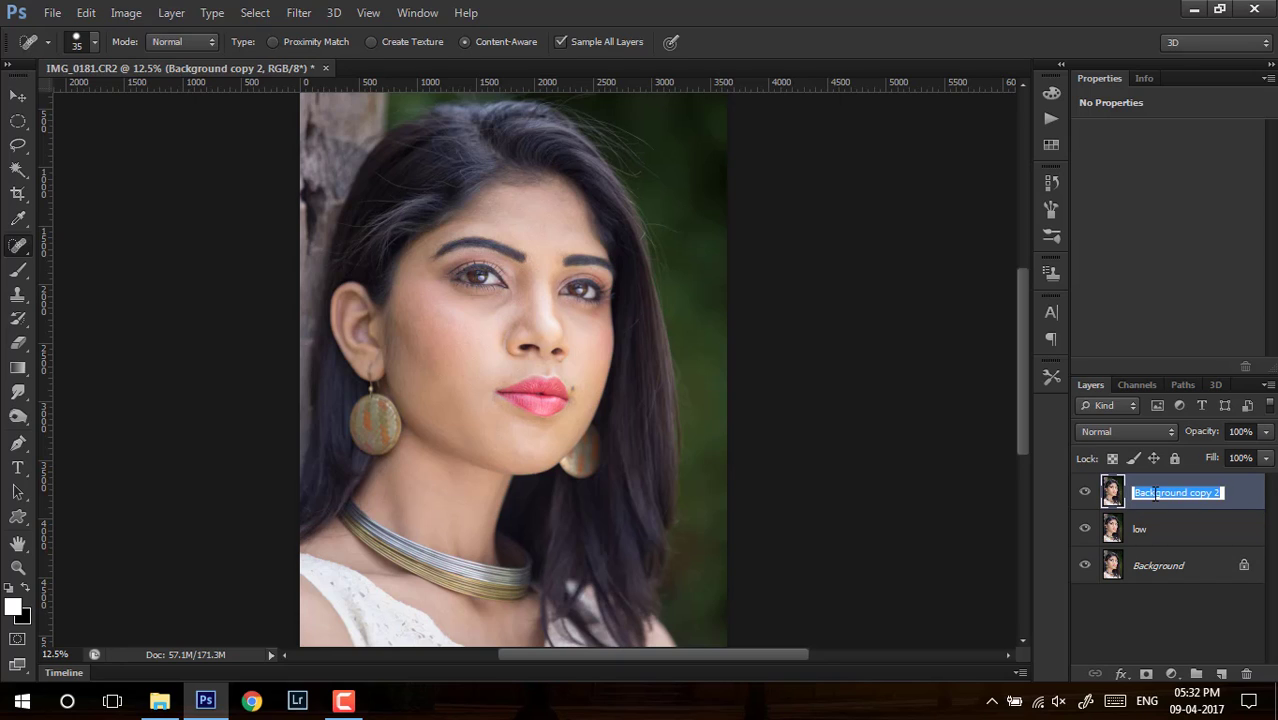
text(high)
key(Return)
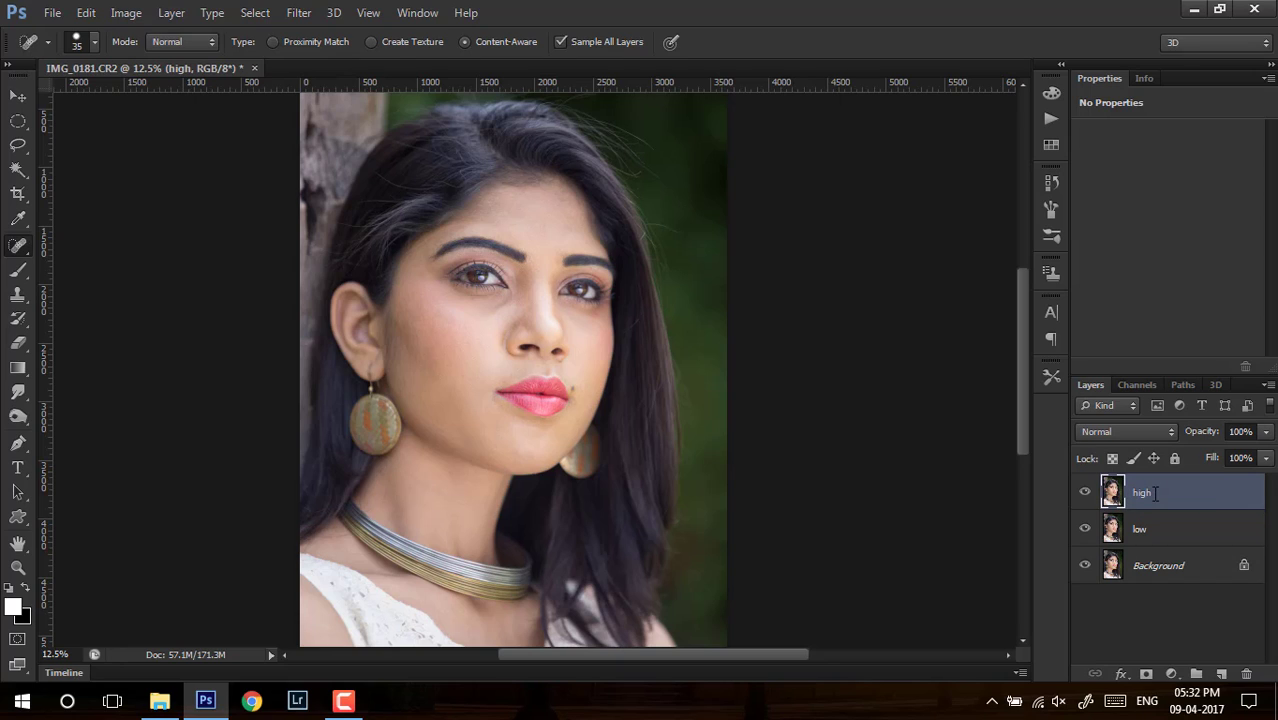
- Hide the high layer and apply a Gaussian Blur to the low layer to soften the skin detail
click(1085, 492)
click(1153, 536)
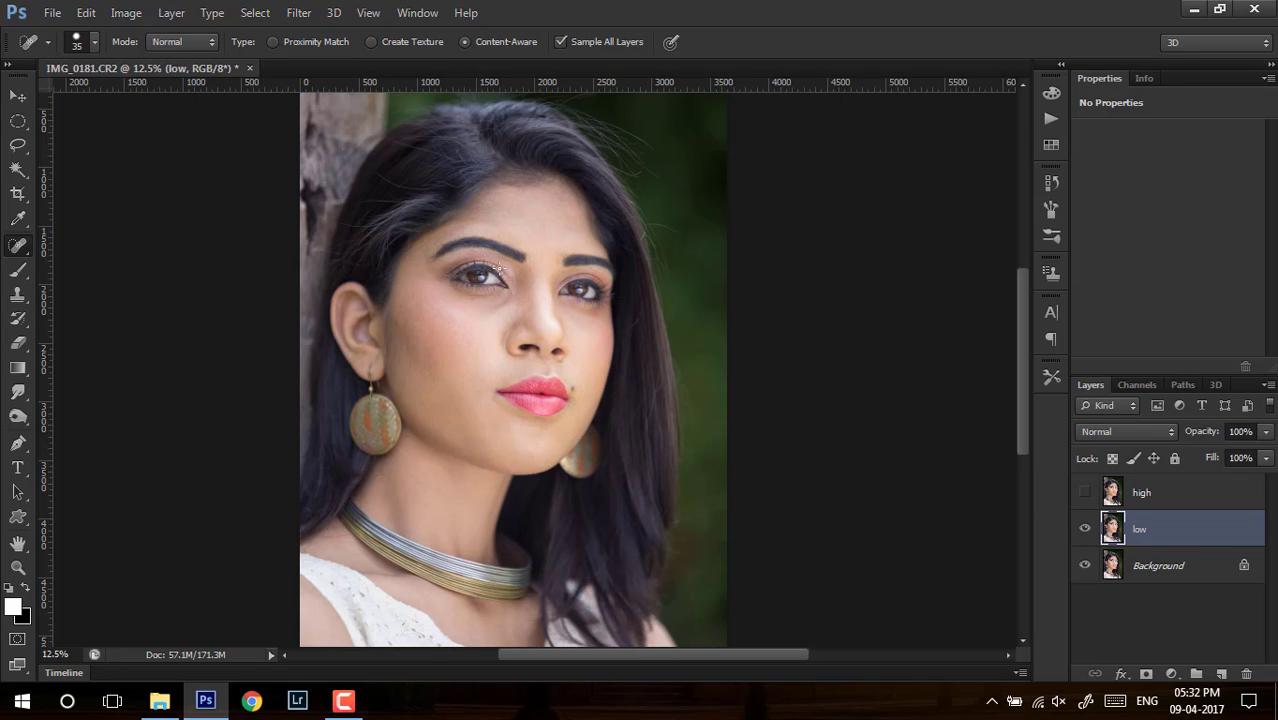
ctrl+click(476, 298)
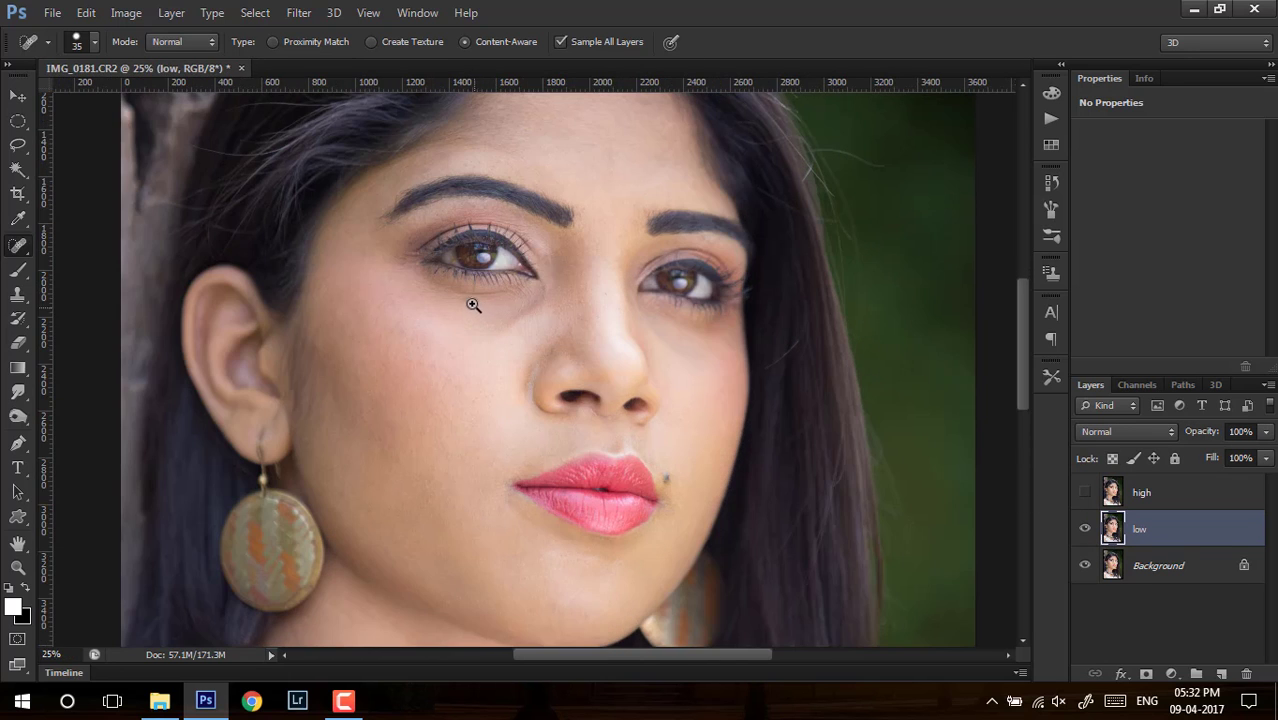
ctrl+click(473, 304)
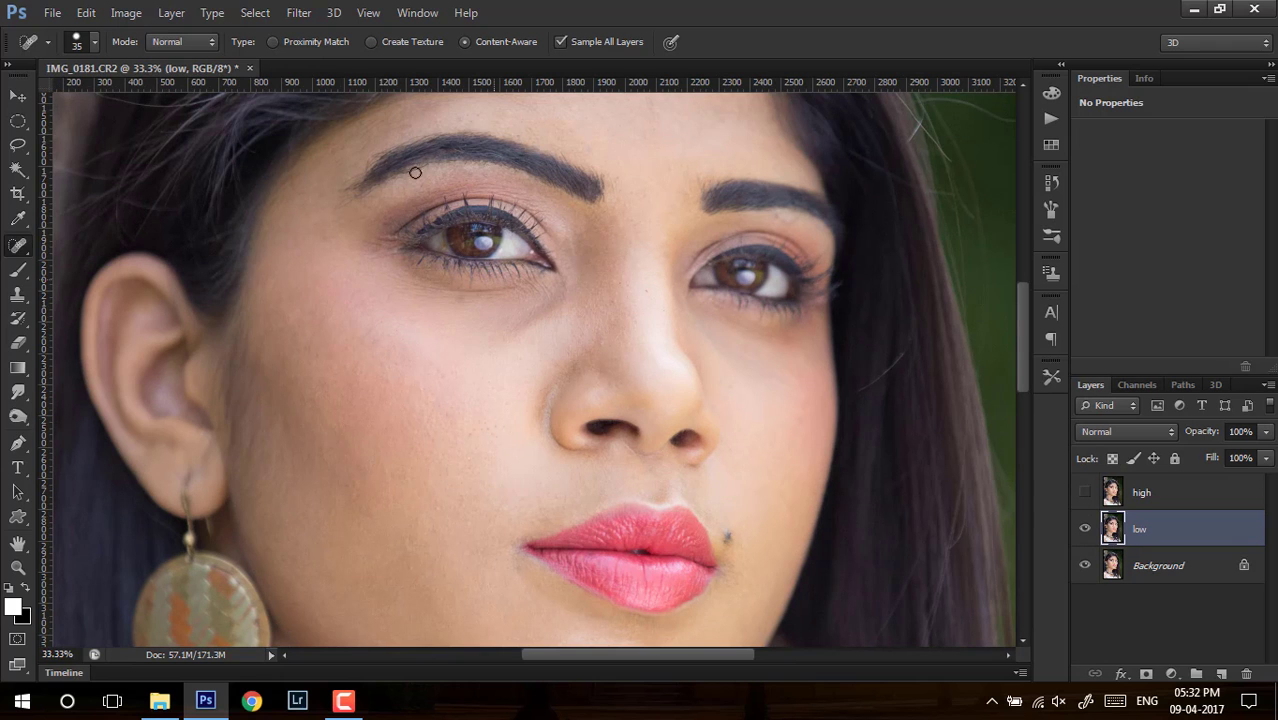
click(298, 14)
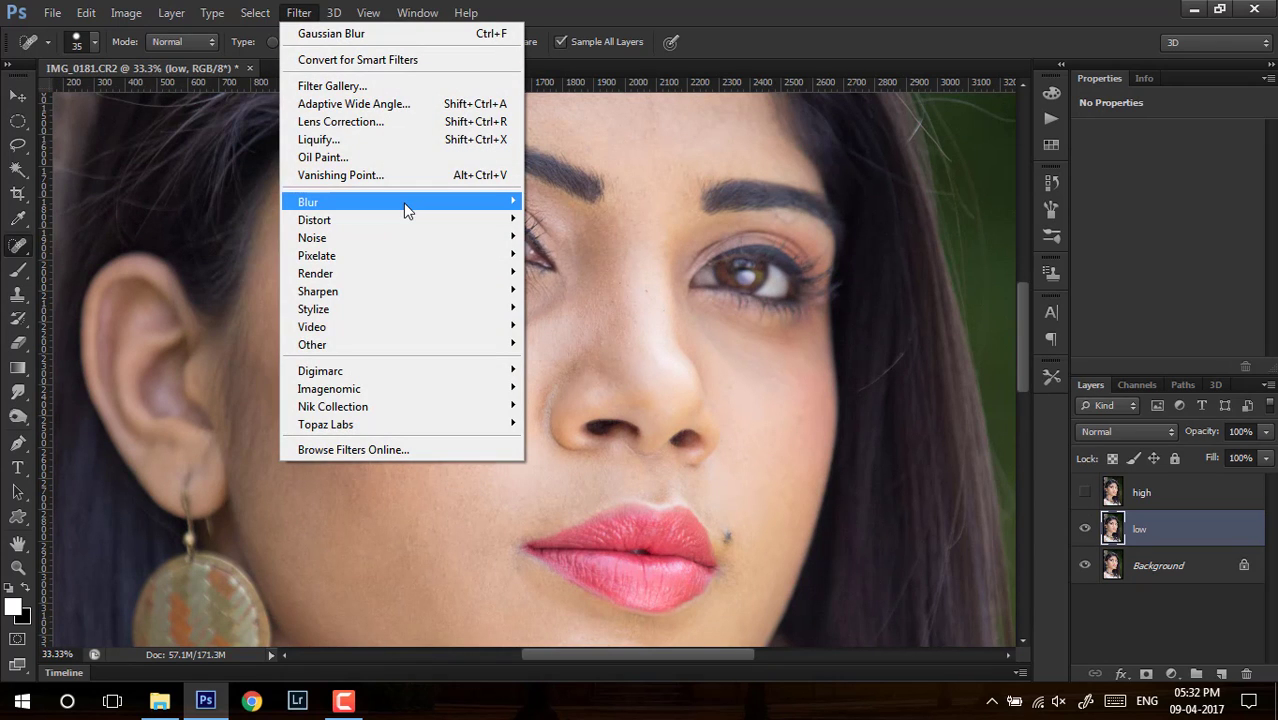
mouse_move(408, 205)
click(574, 334)
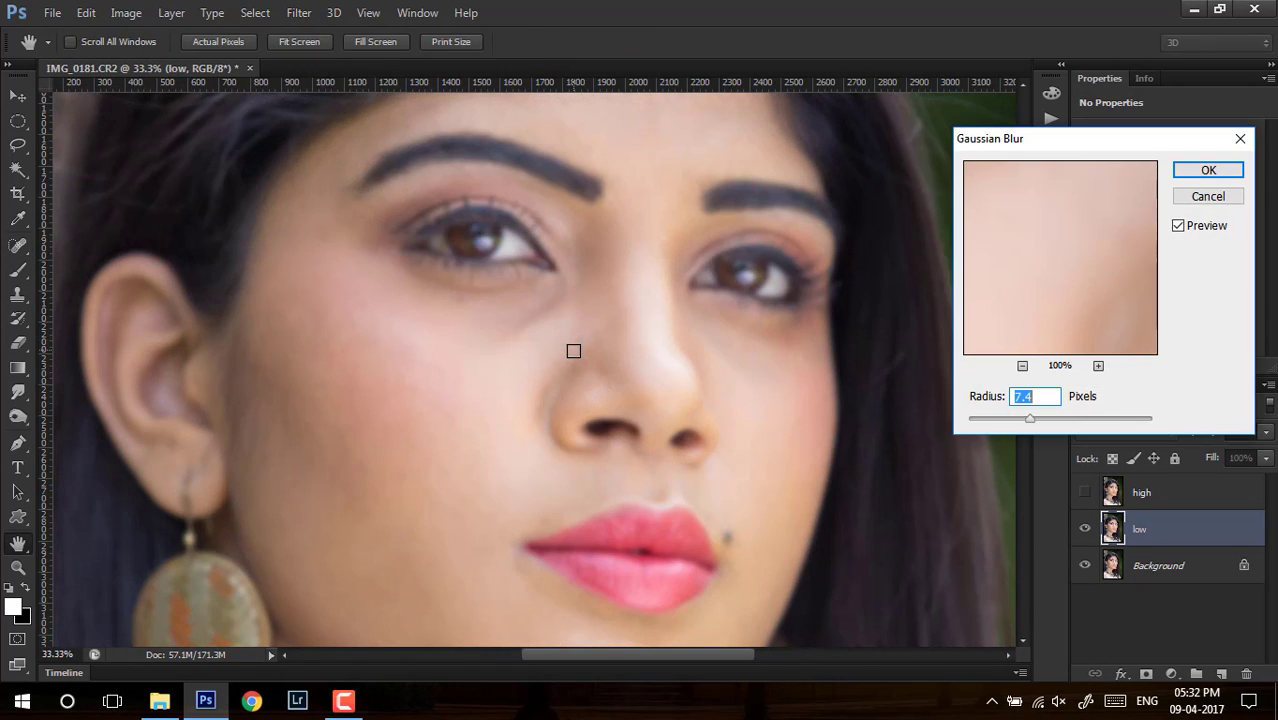
click(1012, 420)
drag(1024, 418, 1029, 419)
drag(1032, 425, 1033, 420)
drag(1037, 422, 1036, 423)
drag(1028, 424, 1048, 397)
key(BackSpace)
key(Return)
key(j)
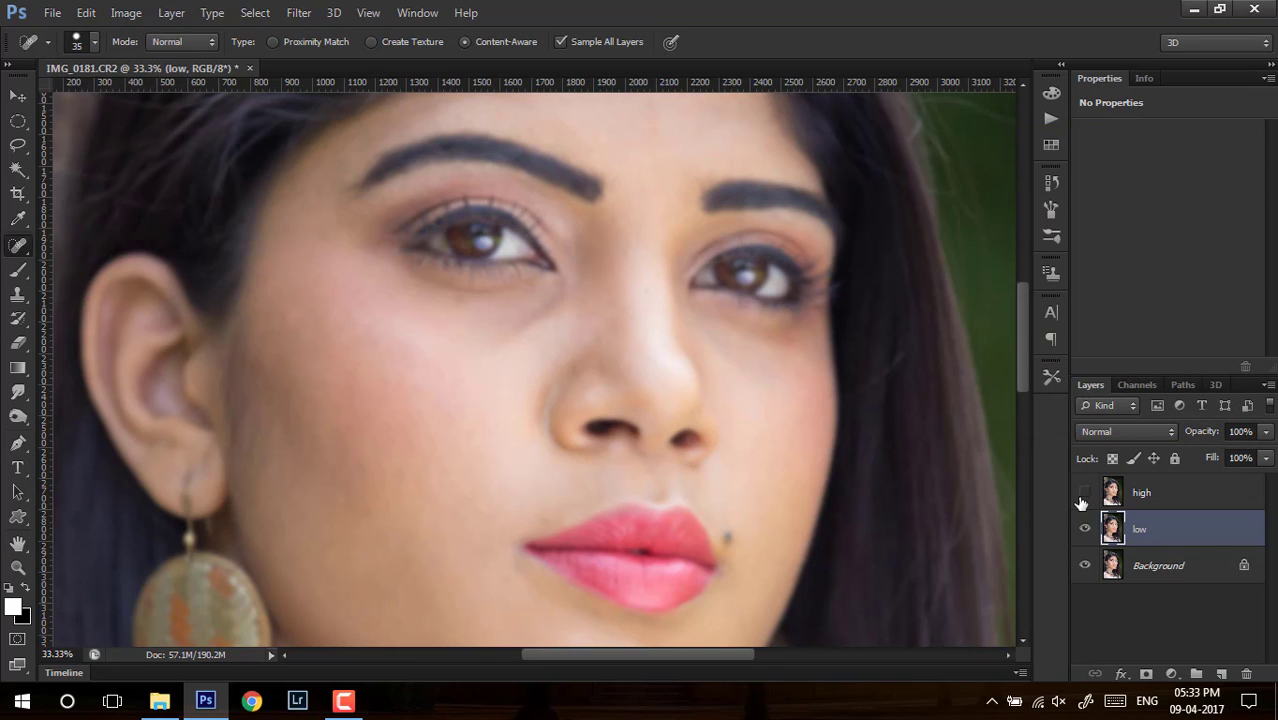
- Make the high layer visible and active, comparing it with the blurred low layer by toggling its visibility
click(1085, 493)
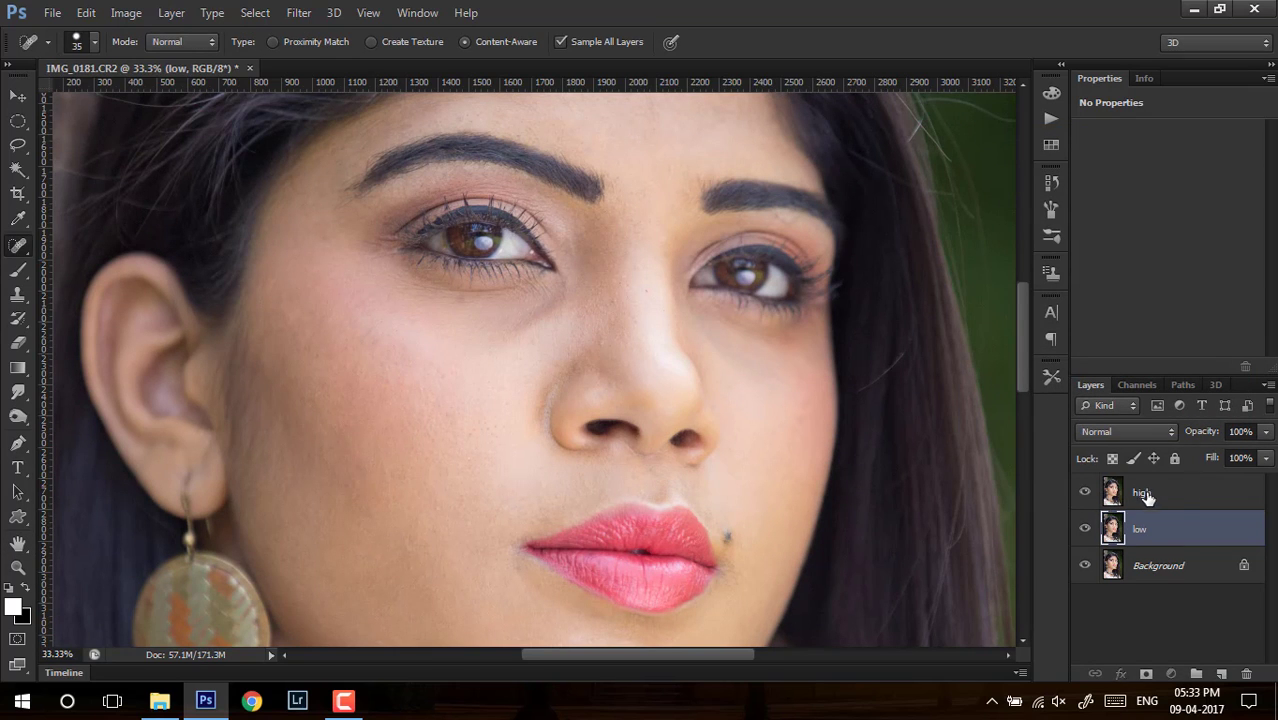
click(1145, 497)
click(1085, 493)
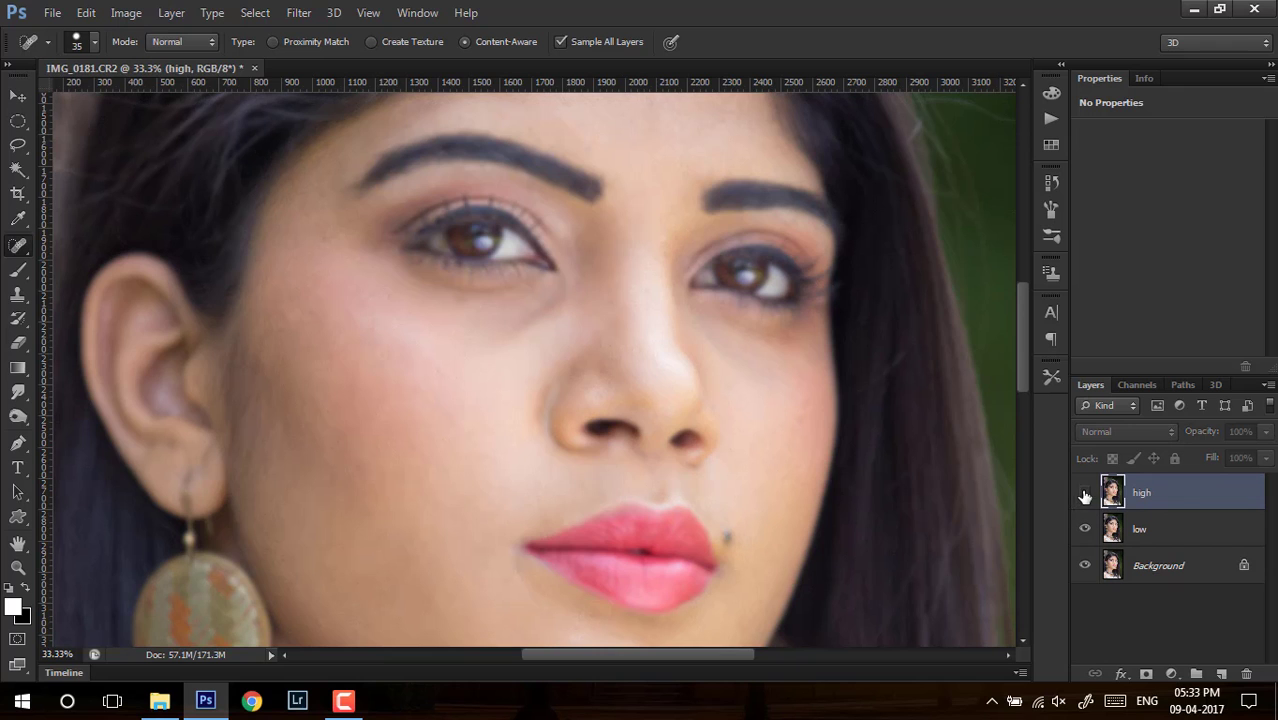
click(1085, 495)
click(1085, 495)
click(1085, 493)
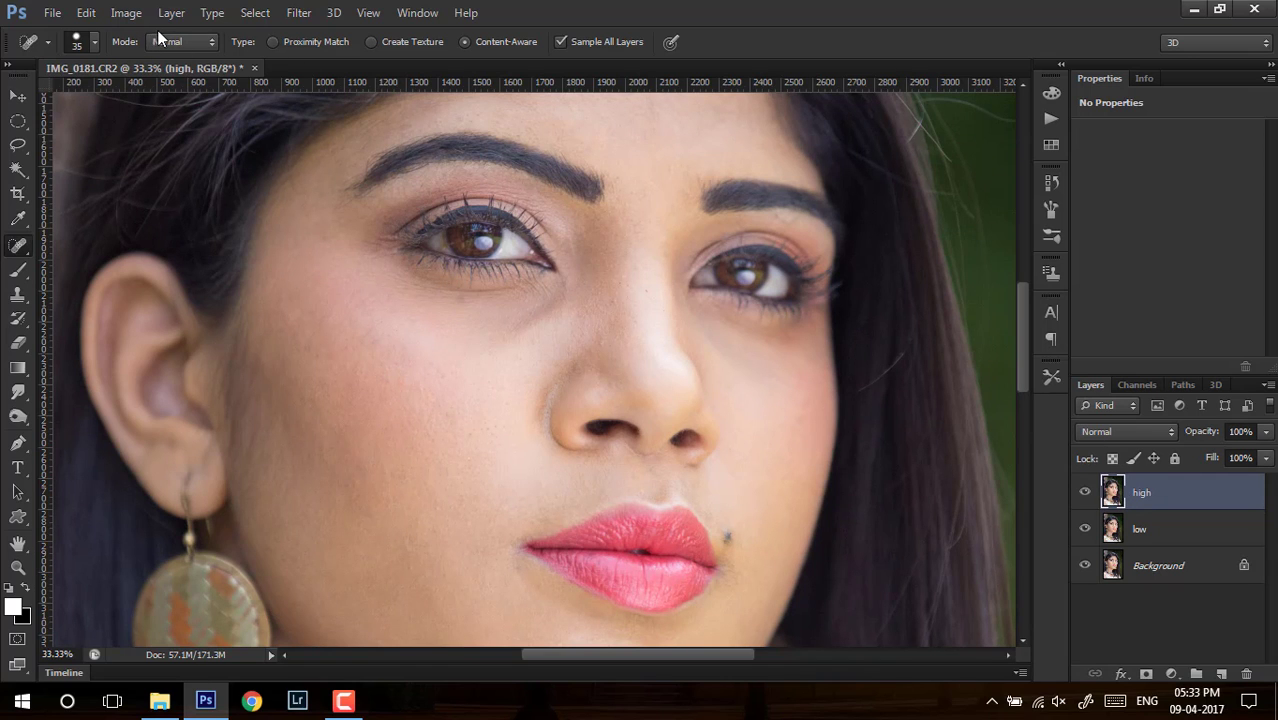
- Apply the low layer to the high layer with Apply Image, using Subtract blending, 100% opacity, scale 2 and offset 128
click(127, 14)
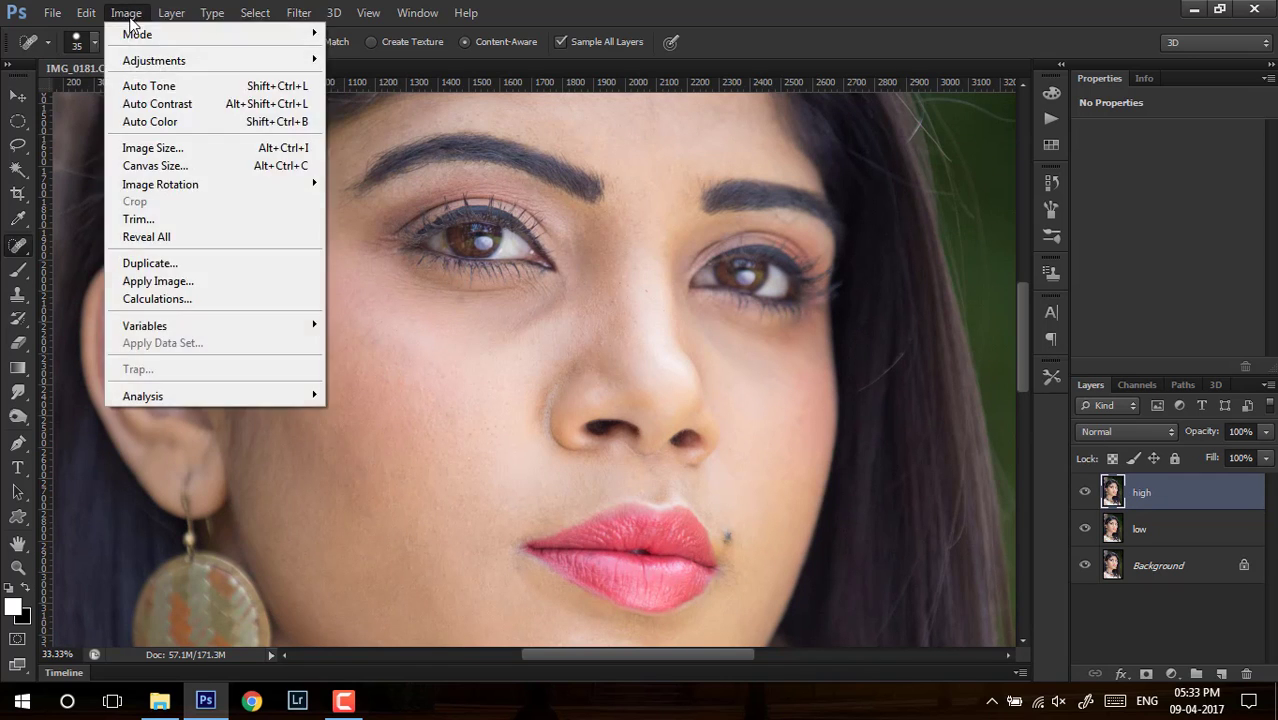
click(170, 287)
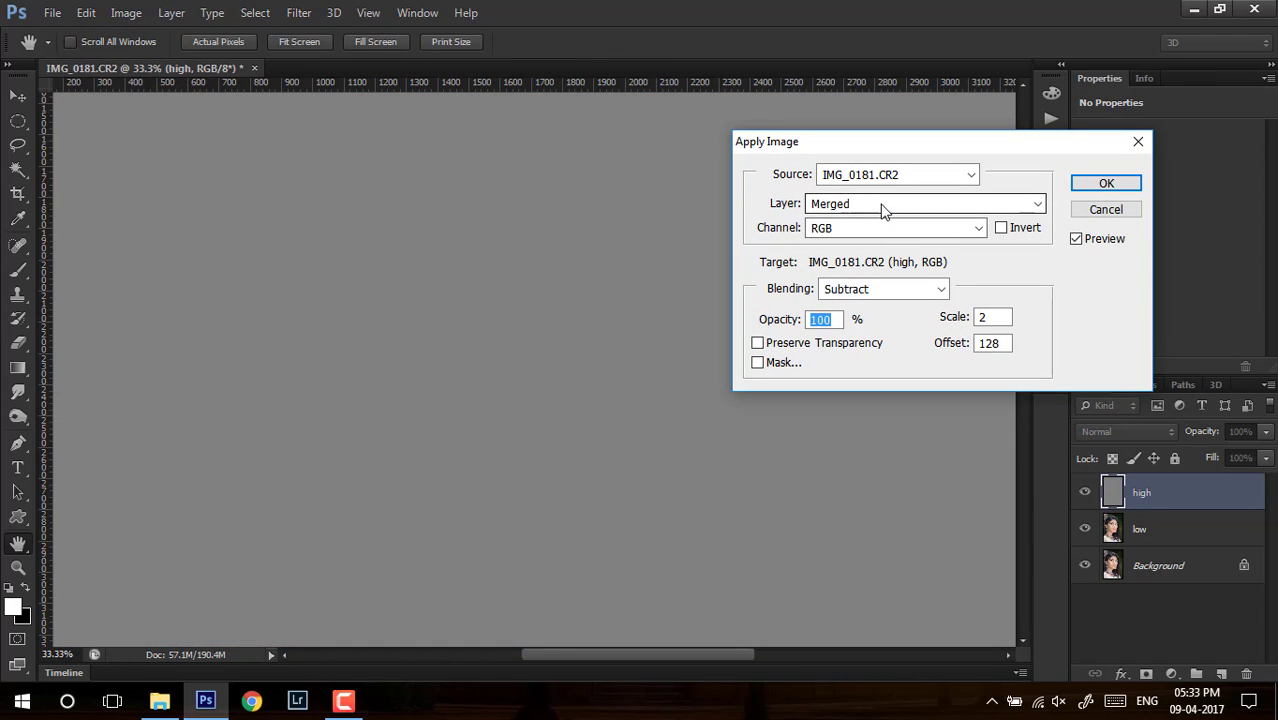
click(848, 206)
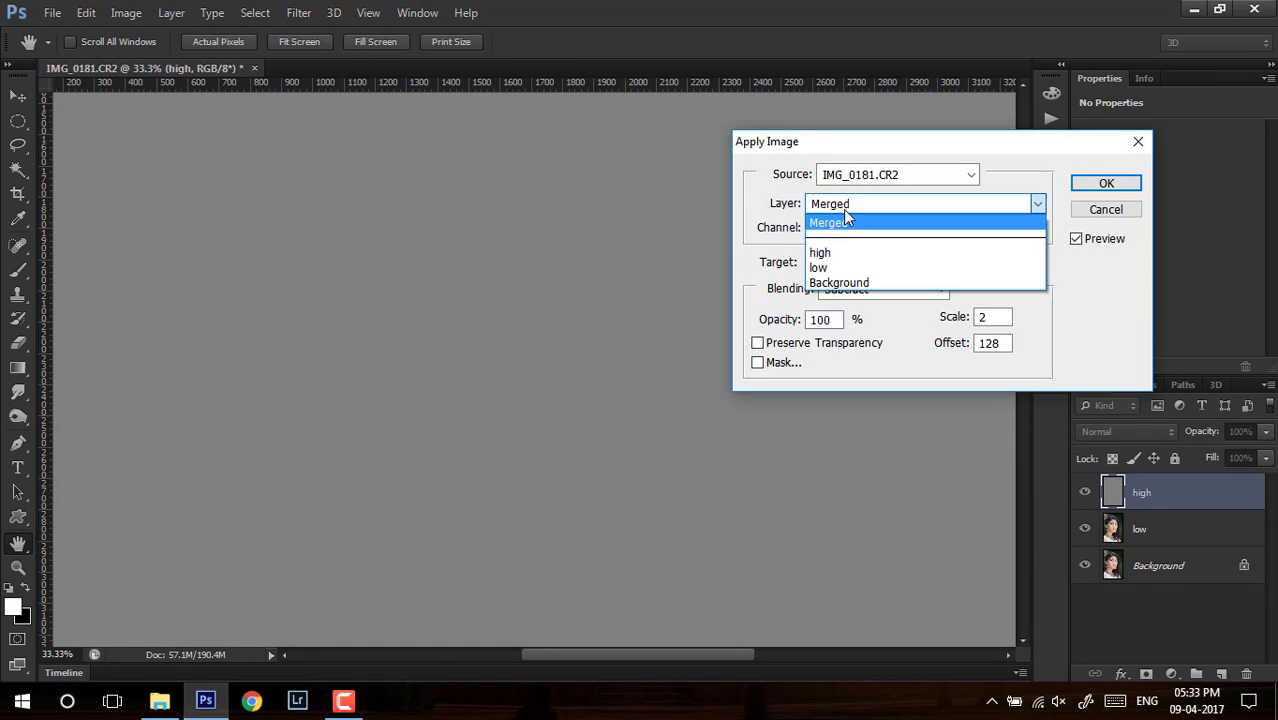
click(828, 271)
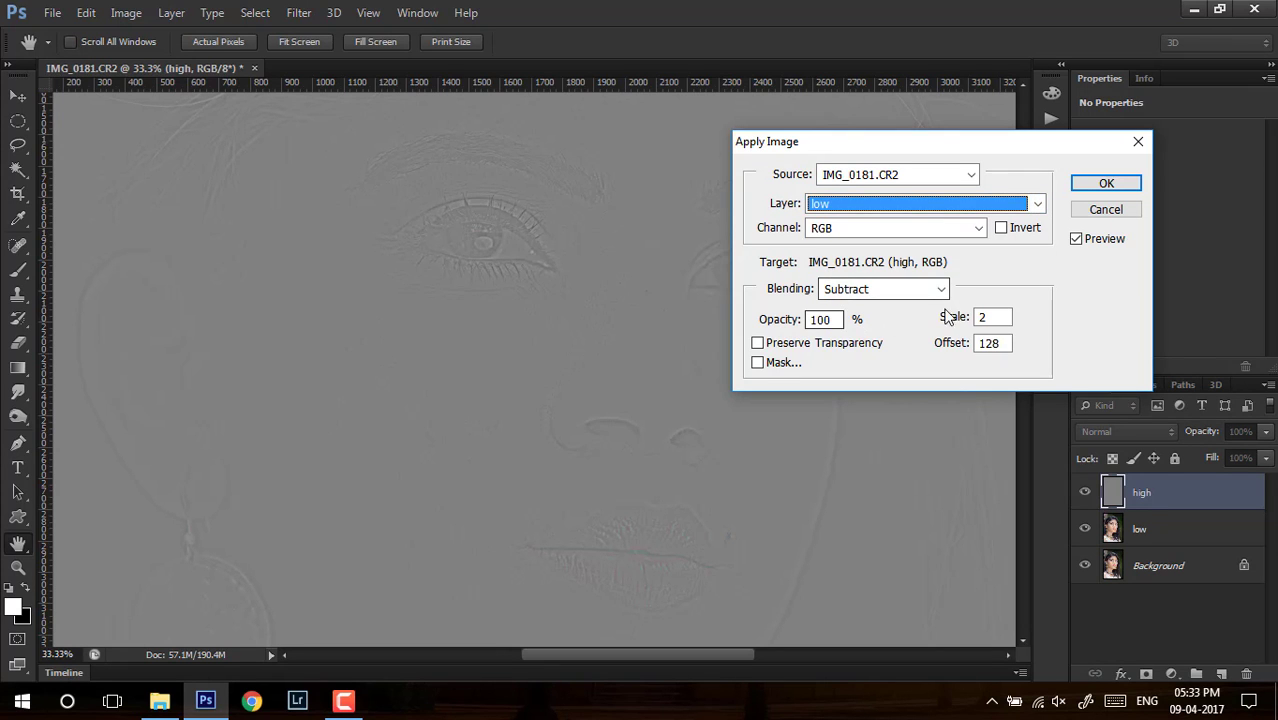
click(897, 297)
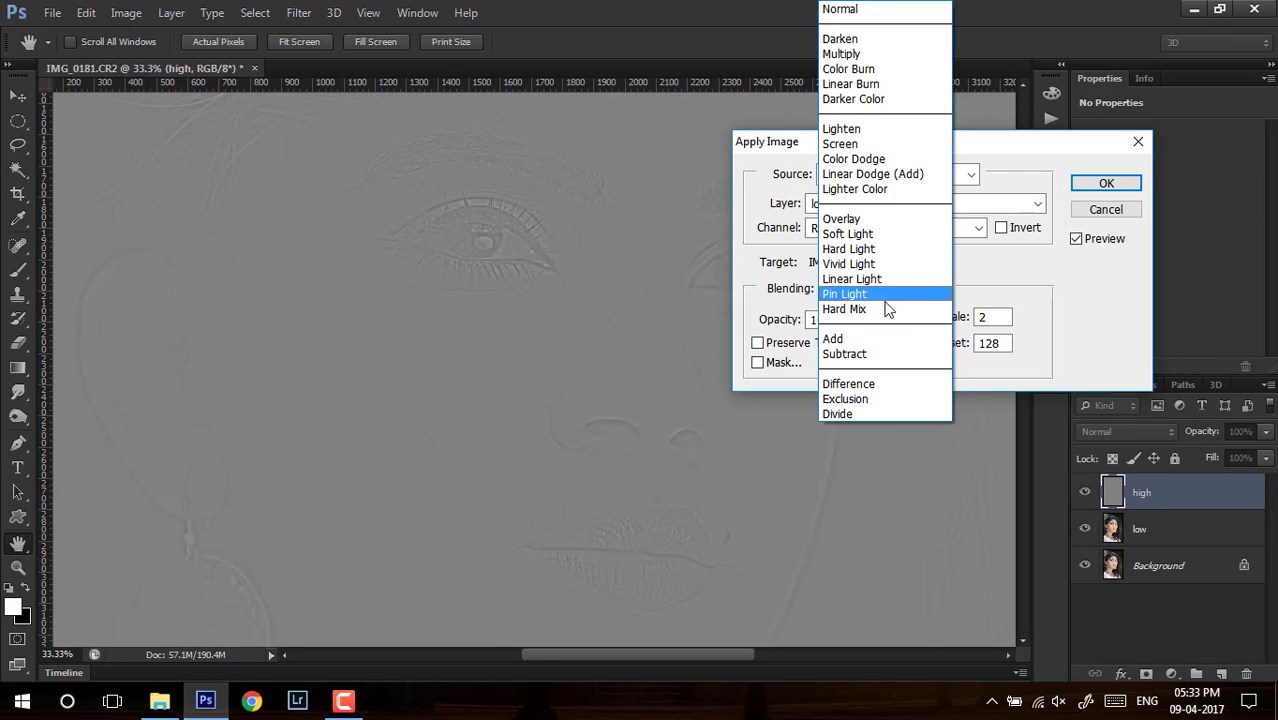
click(846, 355)
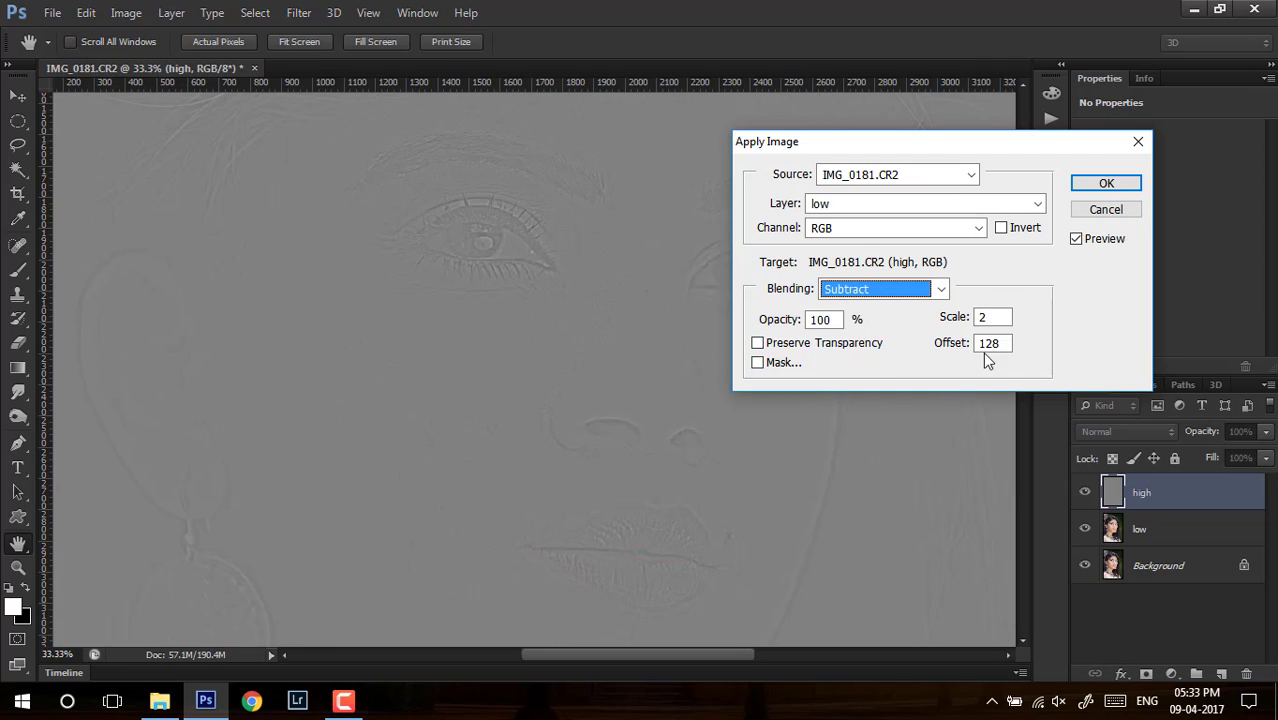
click(993, 317)
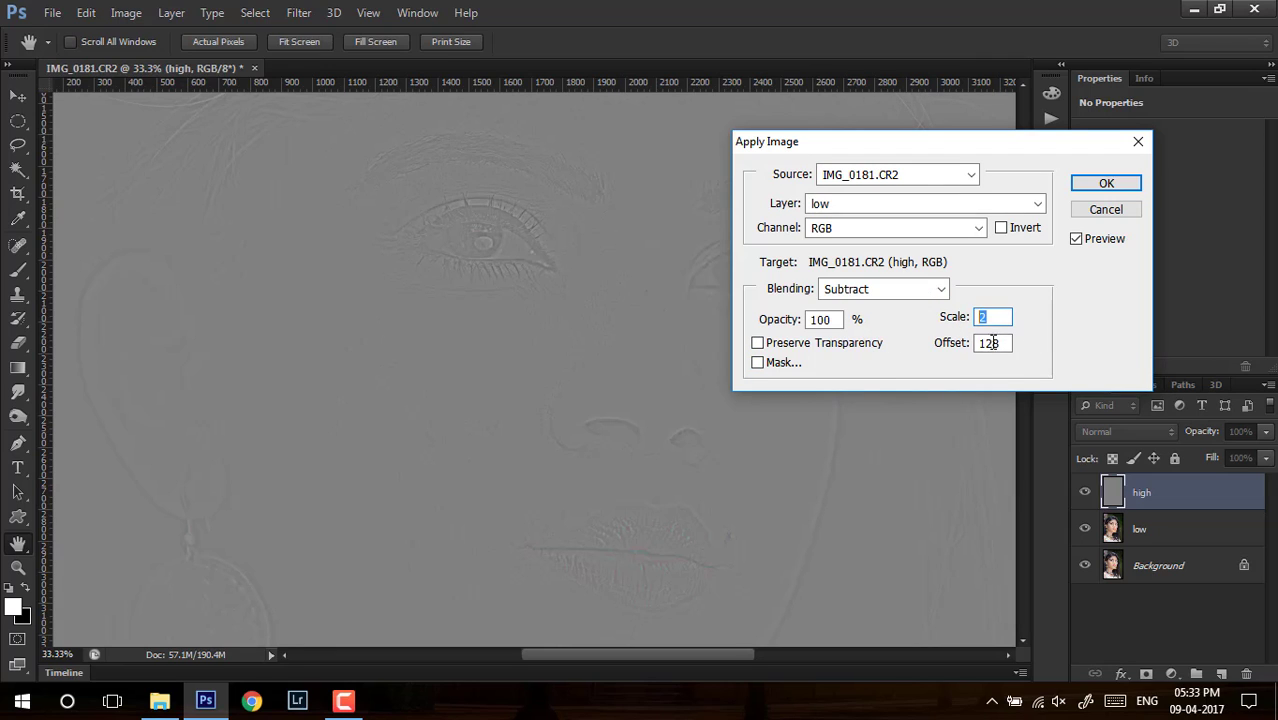
click(1002, 344)
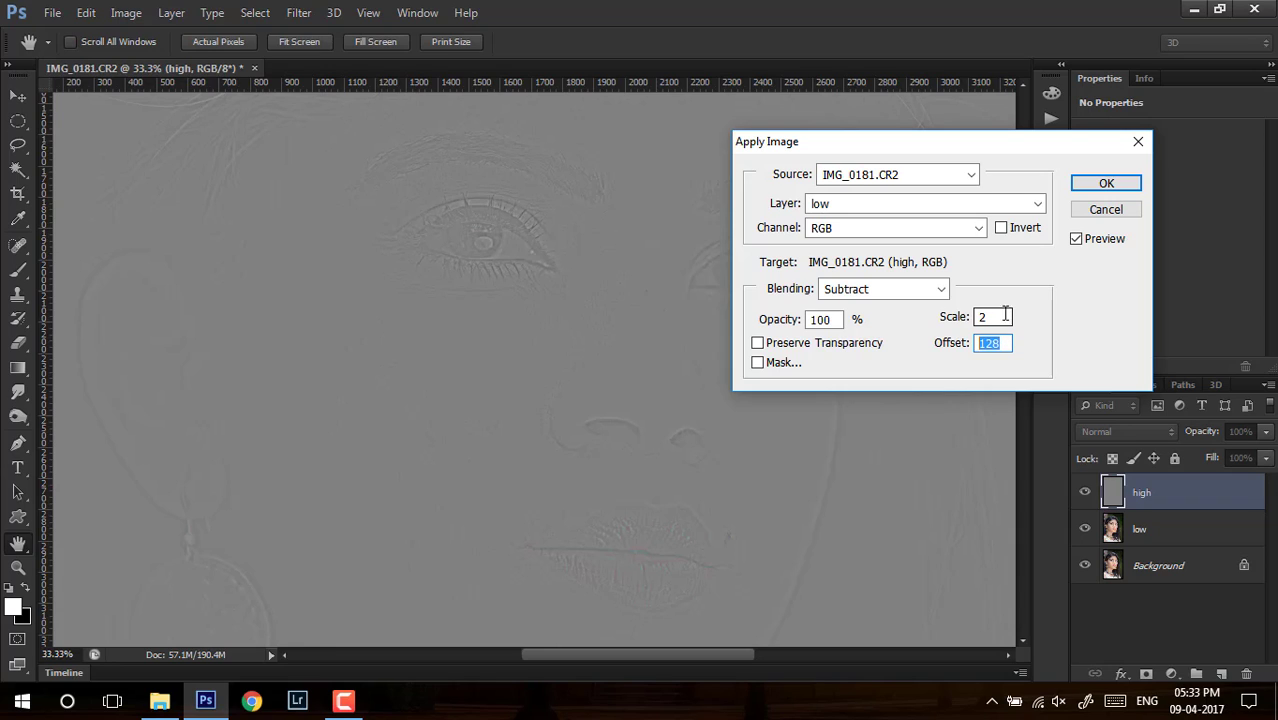
double_click(996, 317)
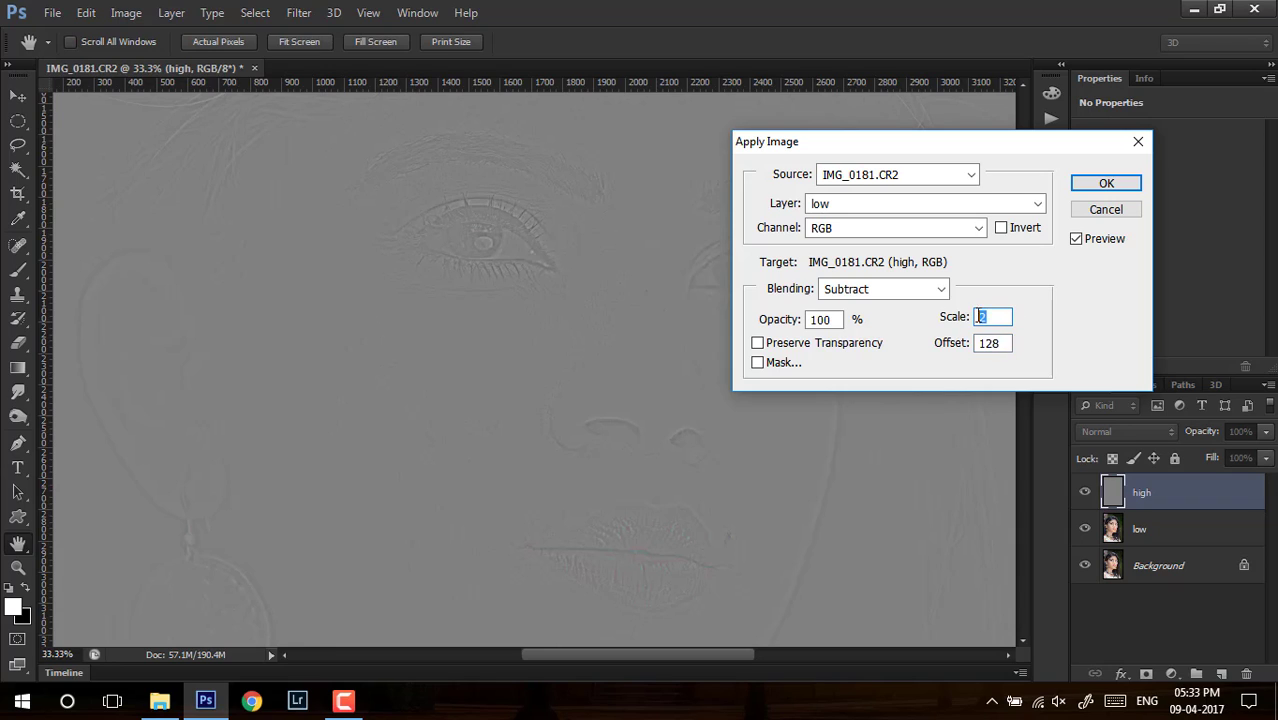
double_click(1000, 343)
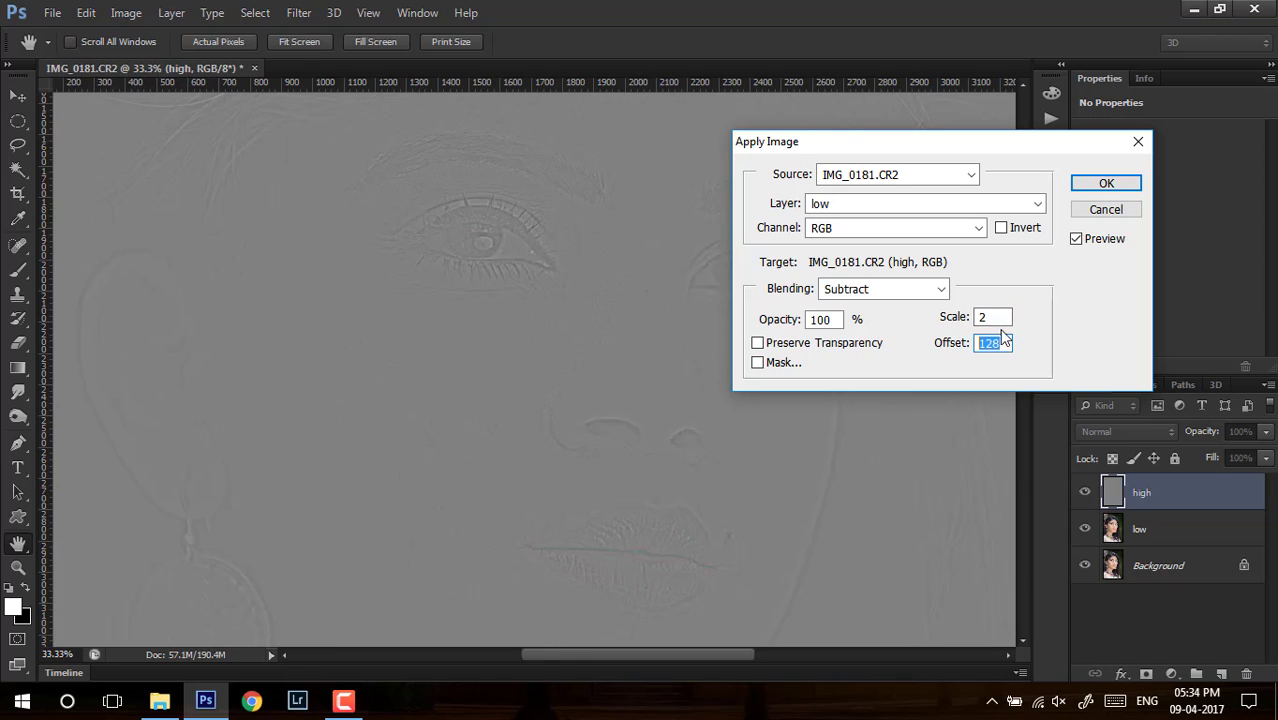
click(1106, 186)
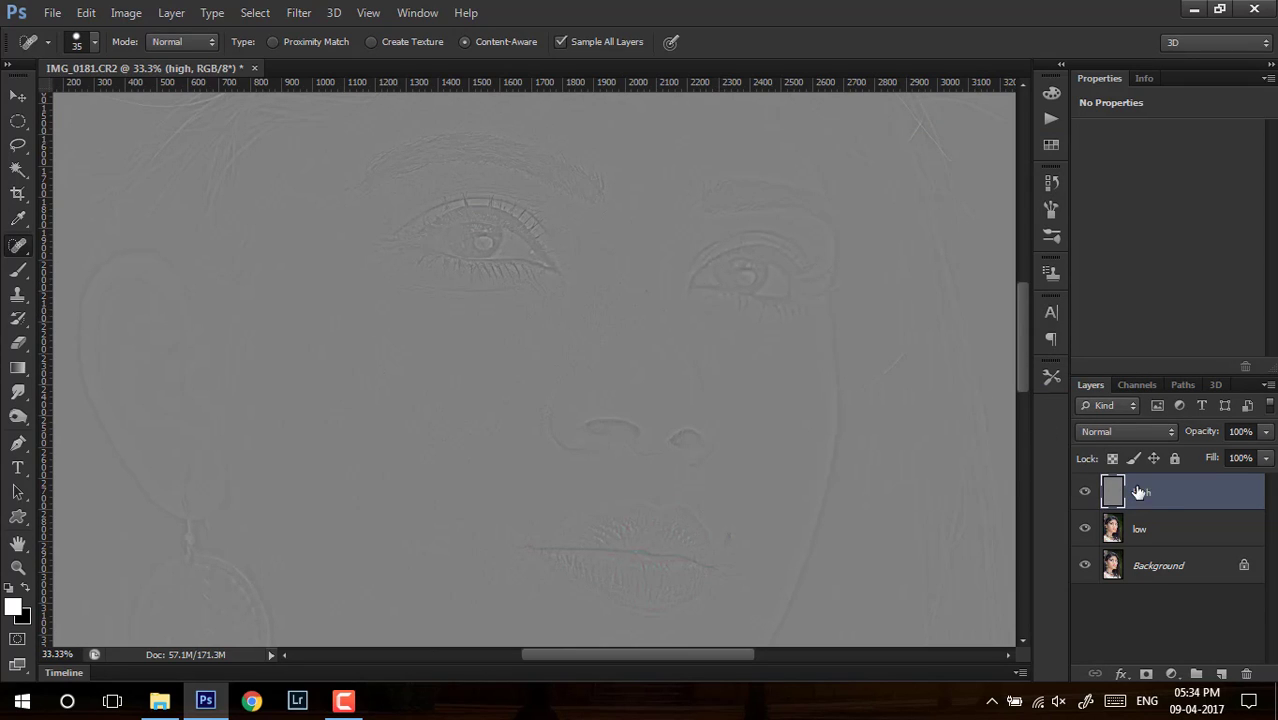
- Set the high layer's blend mode to Linear Light and toggle its visibility to compare the skin detail
click(1124, 431)
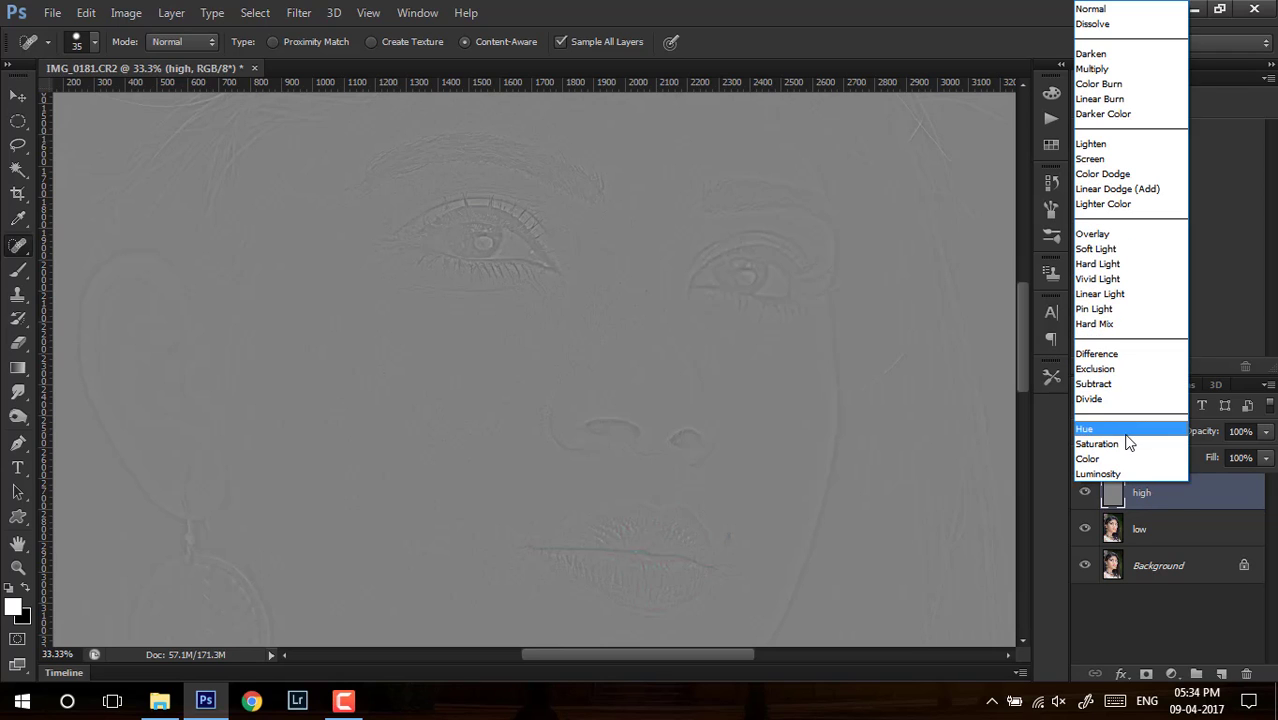
click(1100, 293)
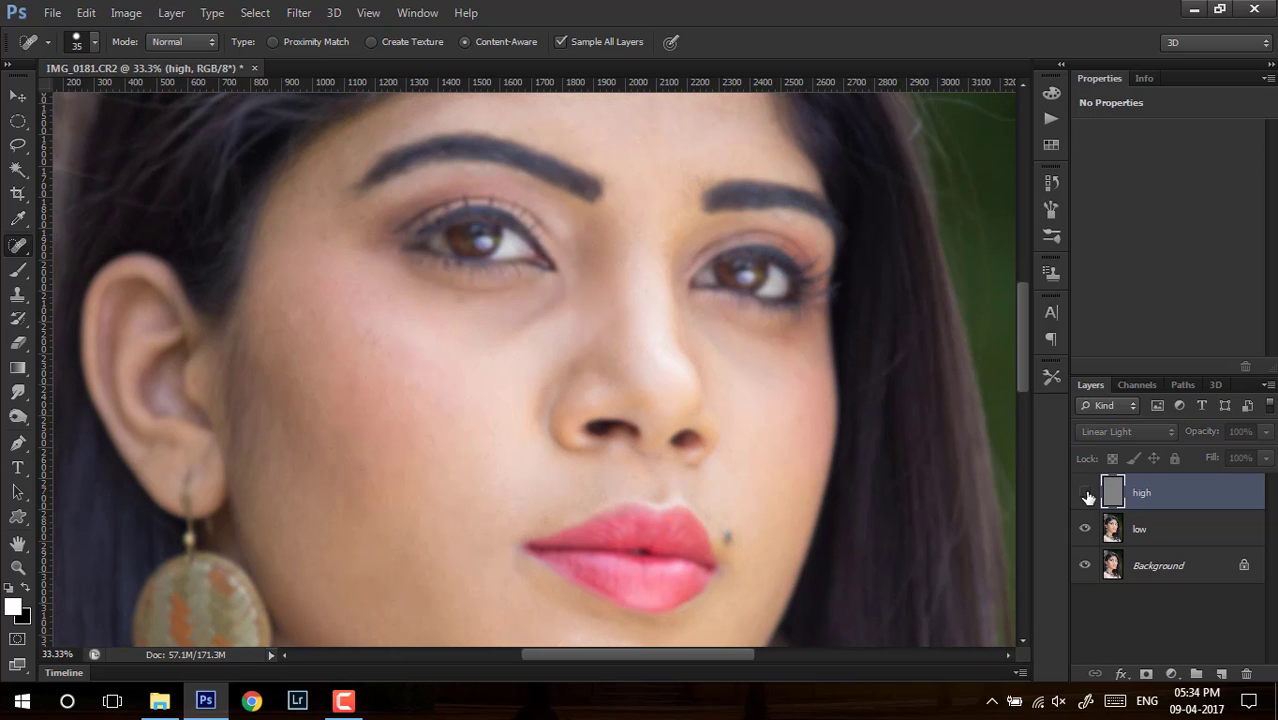
scroll(507, 256, up, 1)
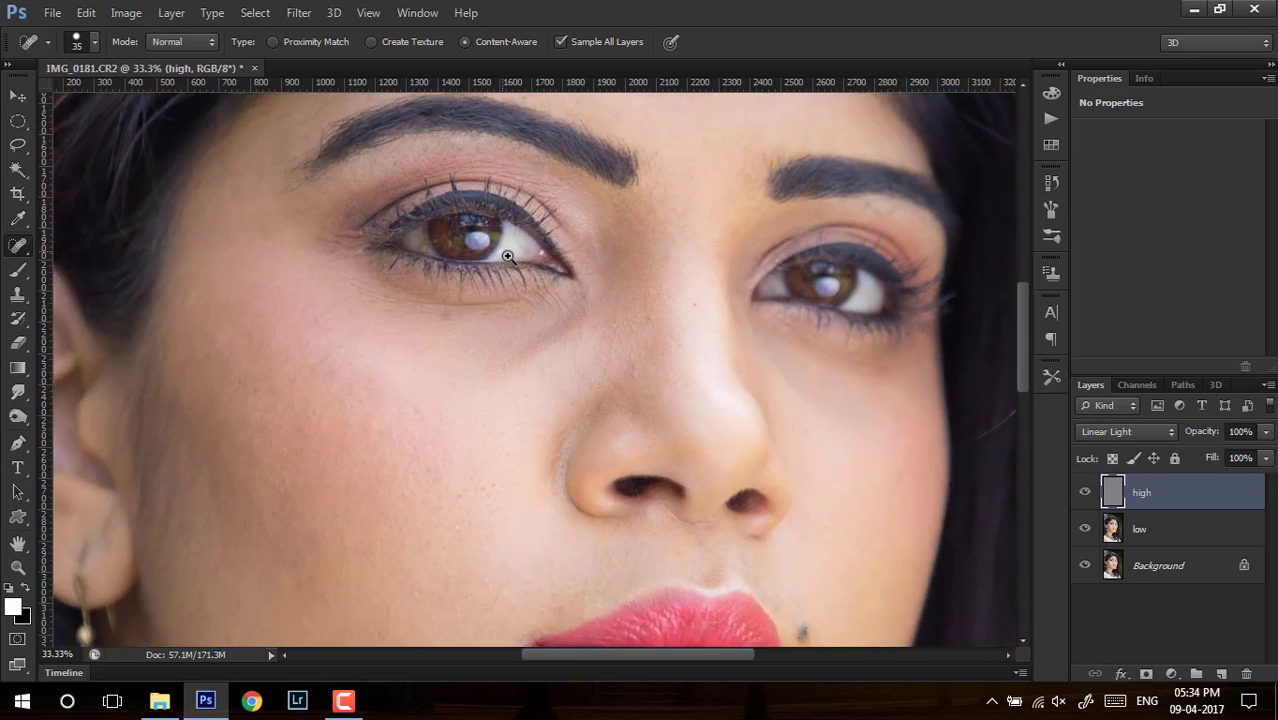
drag(896, 348, 800, 240)
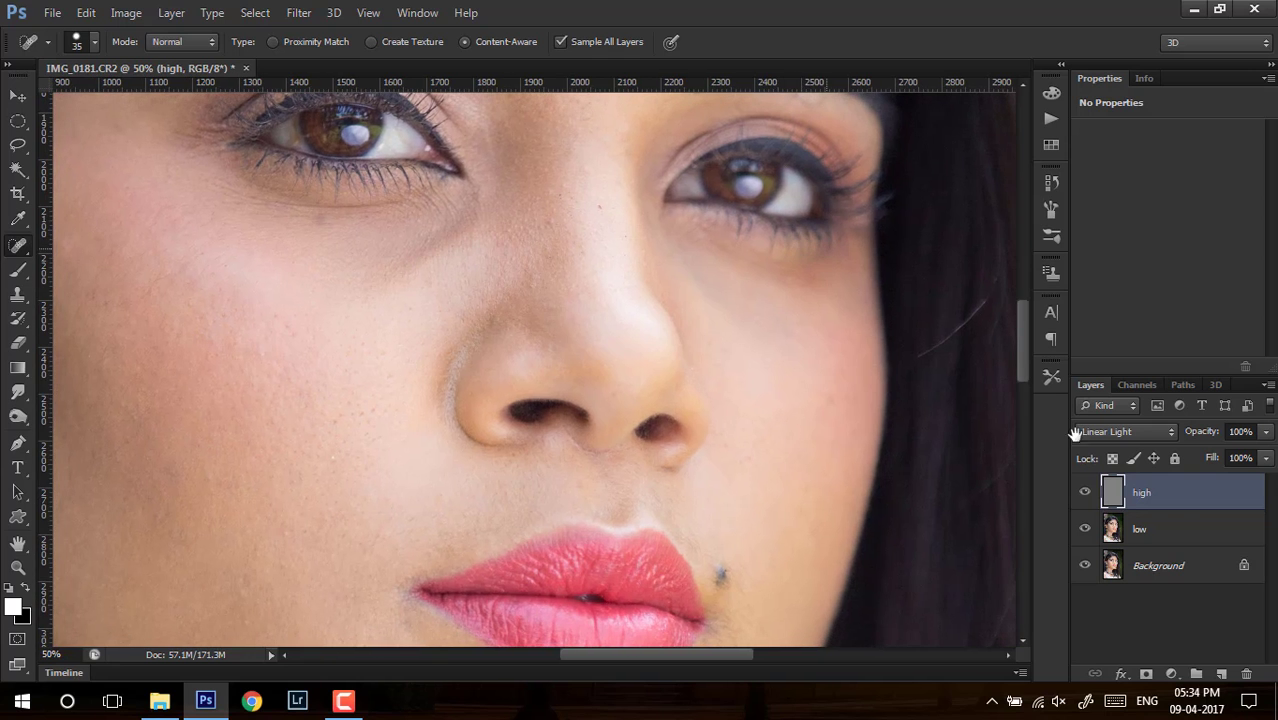
click(1085, 493)
click(1085, 493)
- Examine the restored detail around both eyes, brows and nose up close, and check the whole face
drag(390, 402, 658, 319)
drag(617, 351, 583, 575)
drag(665, 170, 590, 600)
drag(602, 340, 628, 450)
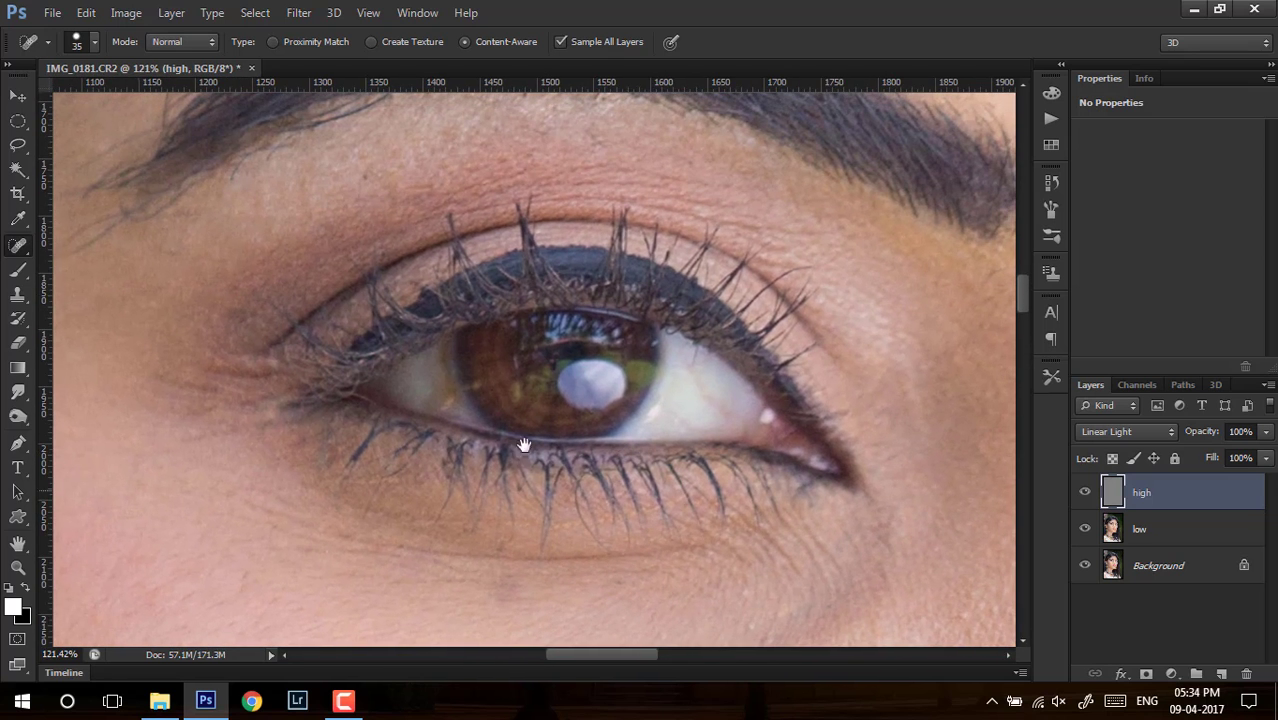
drag(524, 444, 212, 404)
drag(739, 388, 600, 590)
drag(880, 200, 659, 544)
key(ctrl+minus)
key(ctrl+minus)
key(ctrl+minus)
key(ctrl+minus)
key(ctrl+minus)
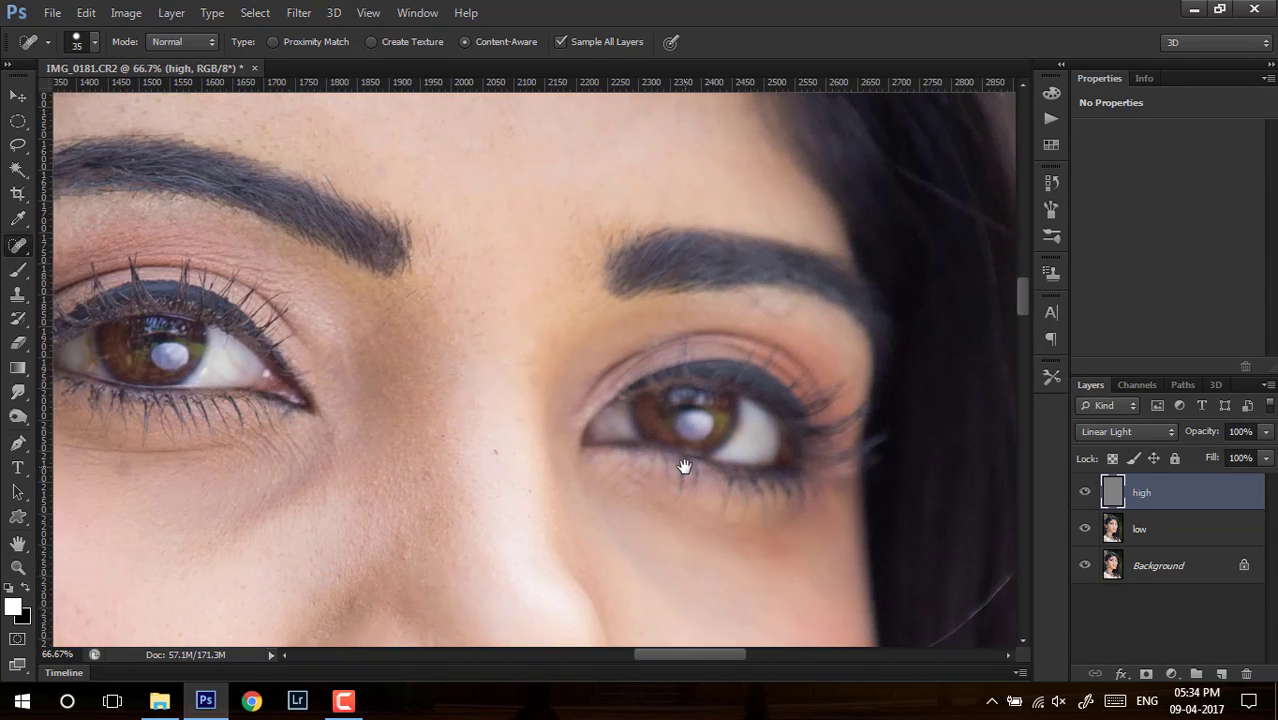
key(ctrl+minus)
key(ctrl+plus)
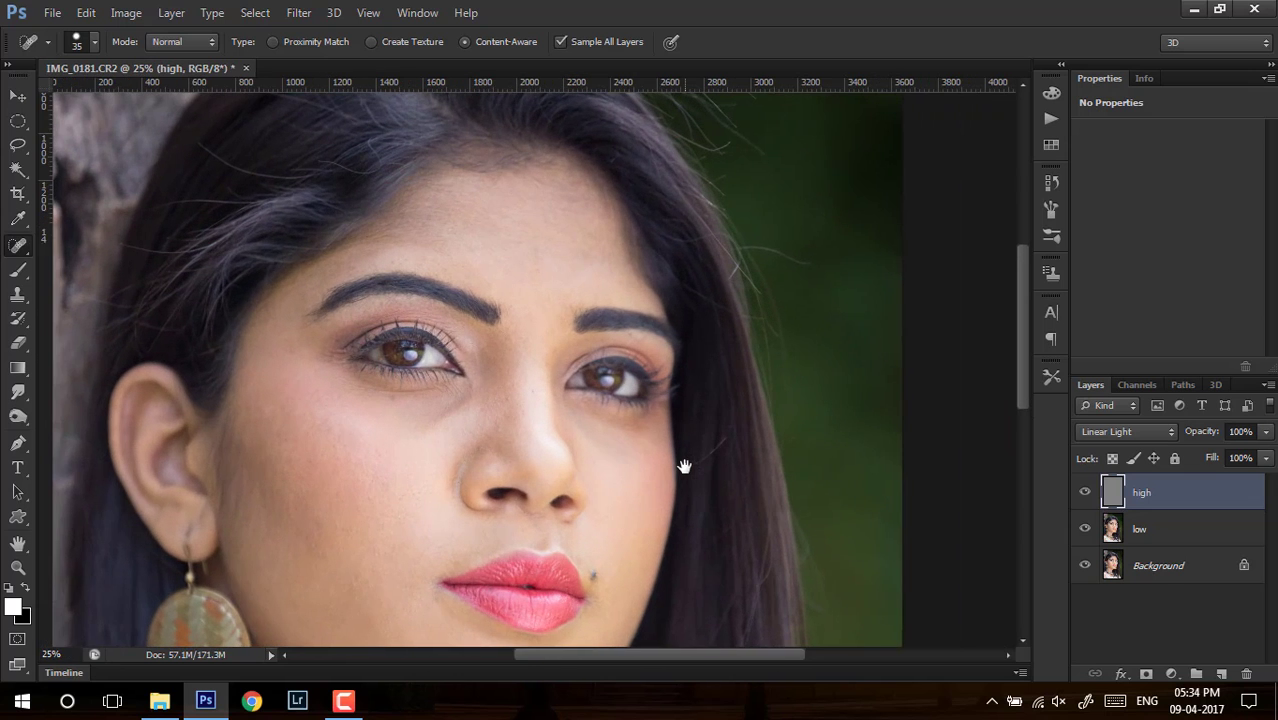
drag(522, 418, 606, 275)
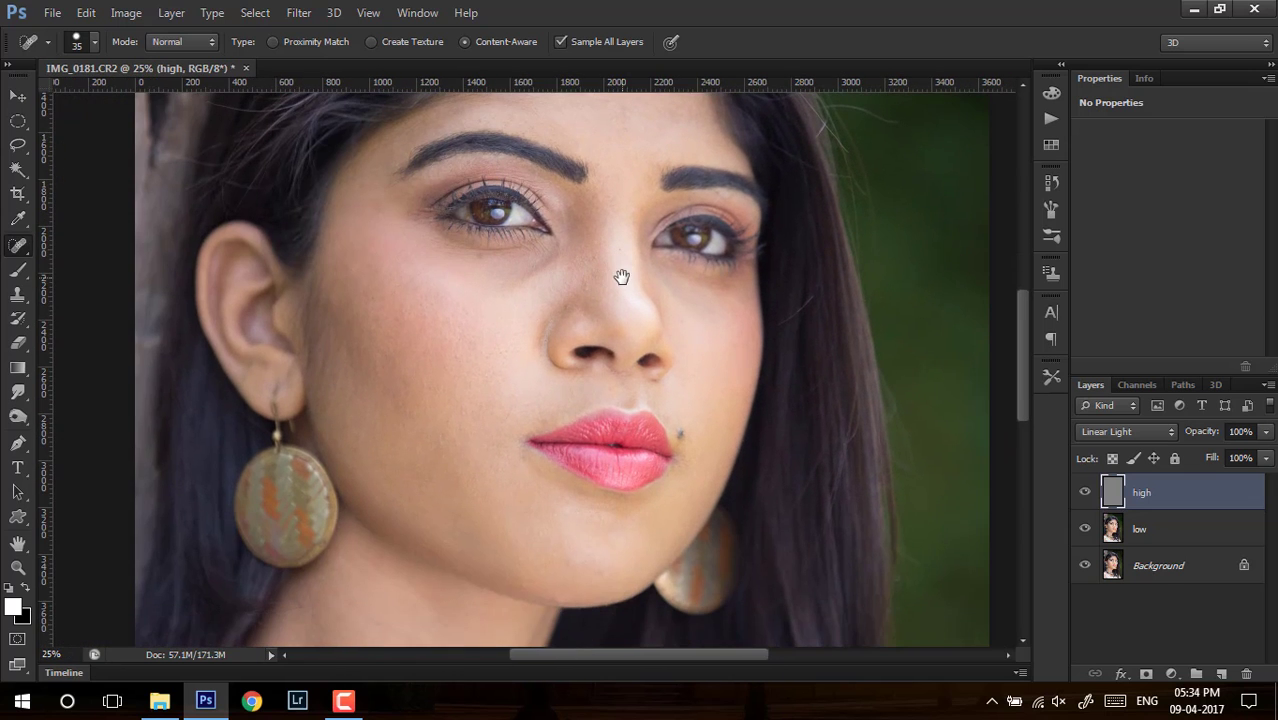
- On the low layer, lasso the cheek between the ear and nose with a 25 px feather, and preview the soft edge in Quick Mask
click(1165, 536)
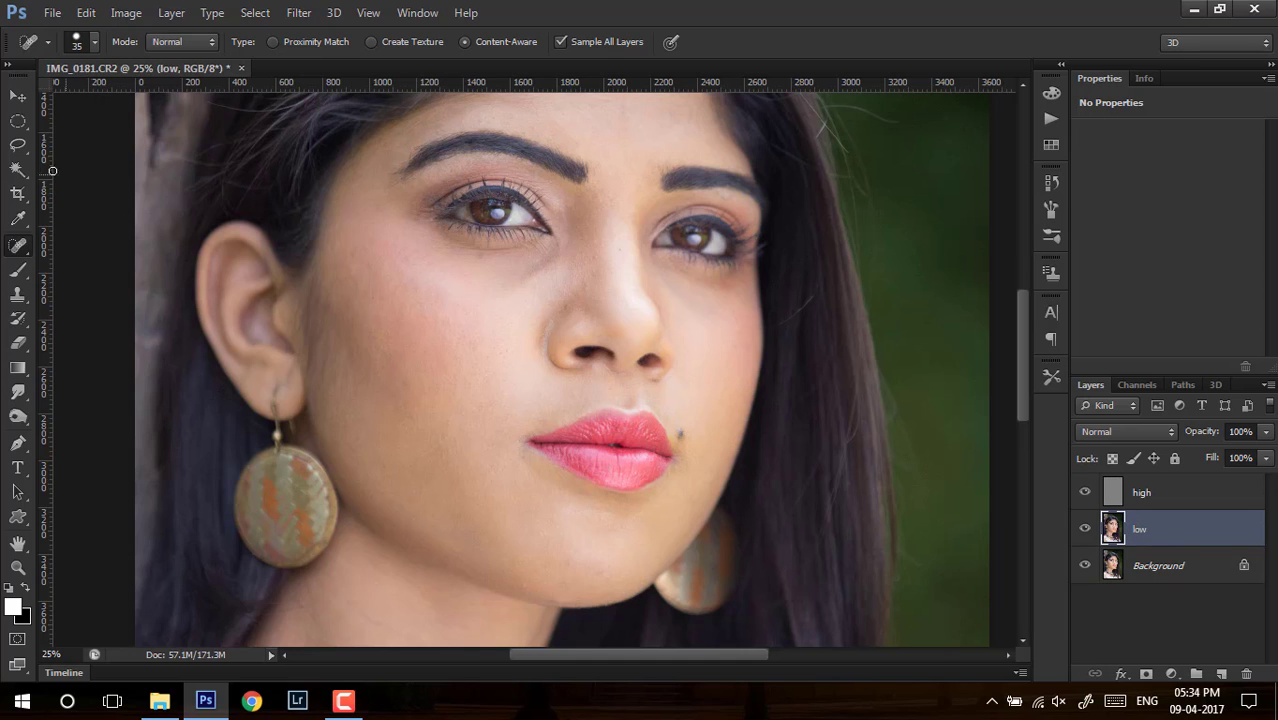
click(18, 144)
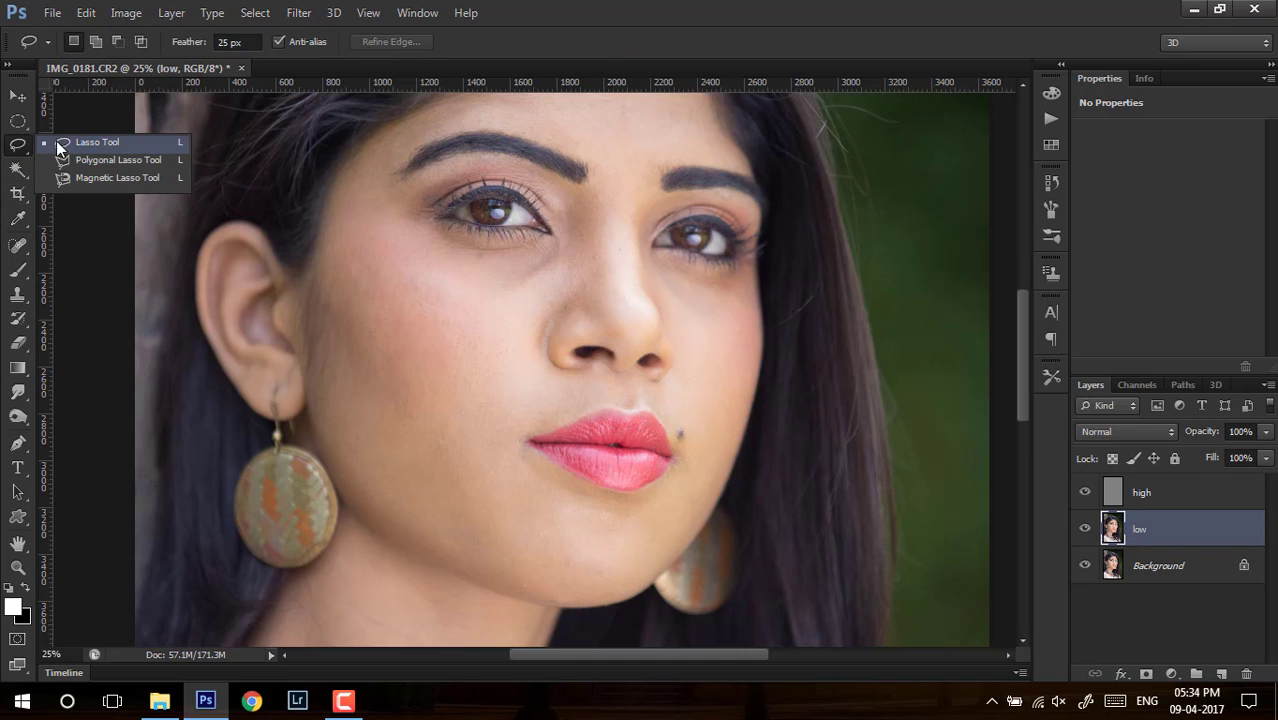
click(60, 145)
click(201, 45)
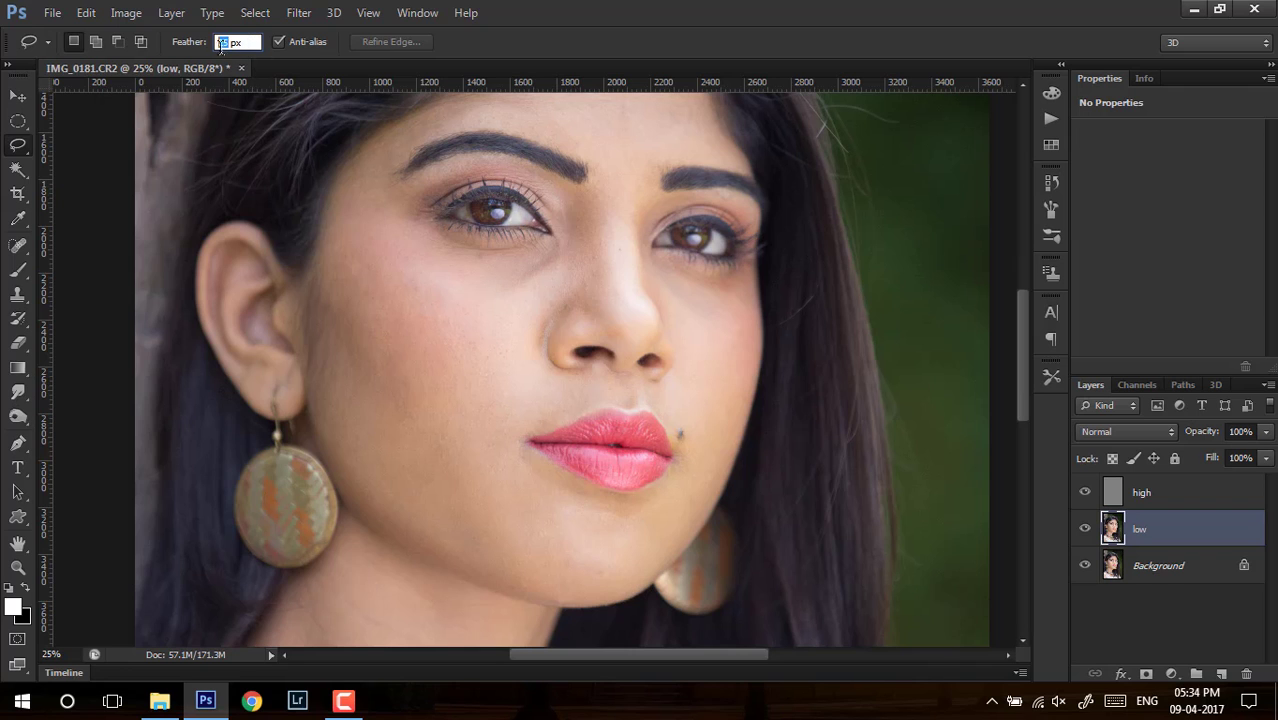
click(588, 171)
click(633, 286)
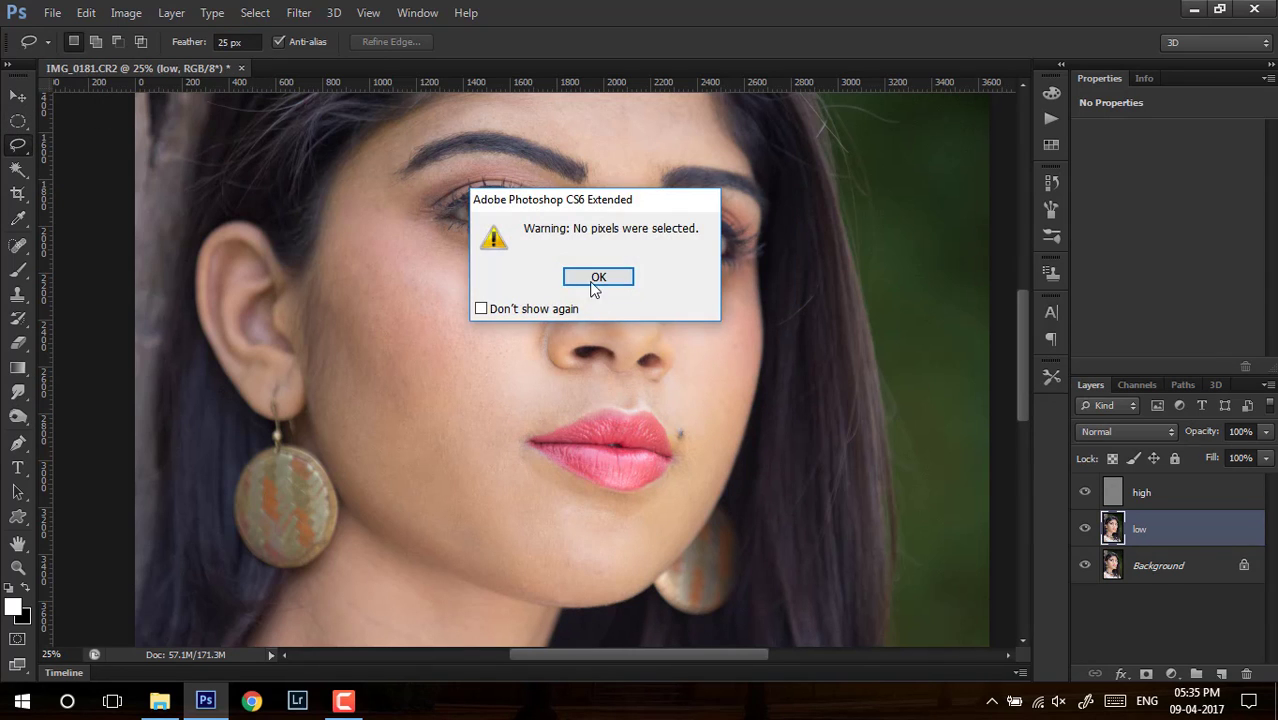
click(595, 285)
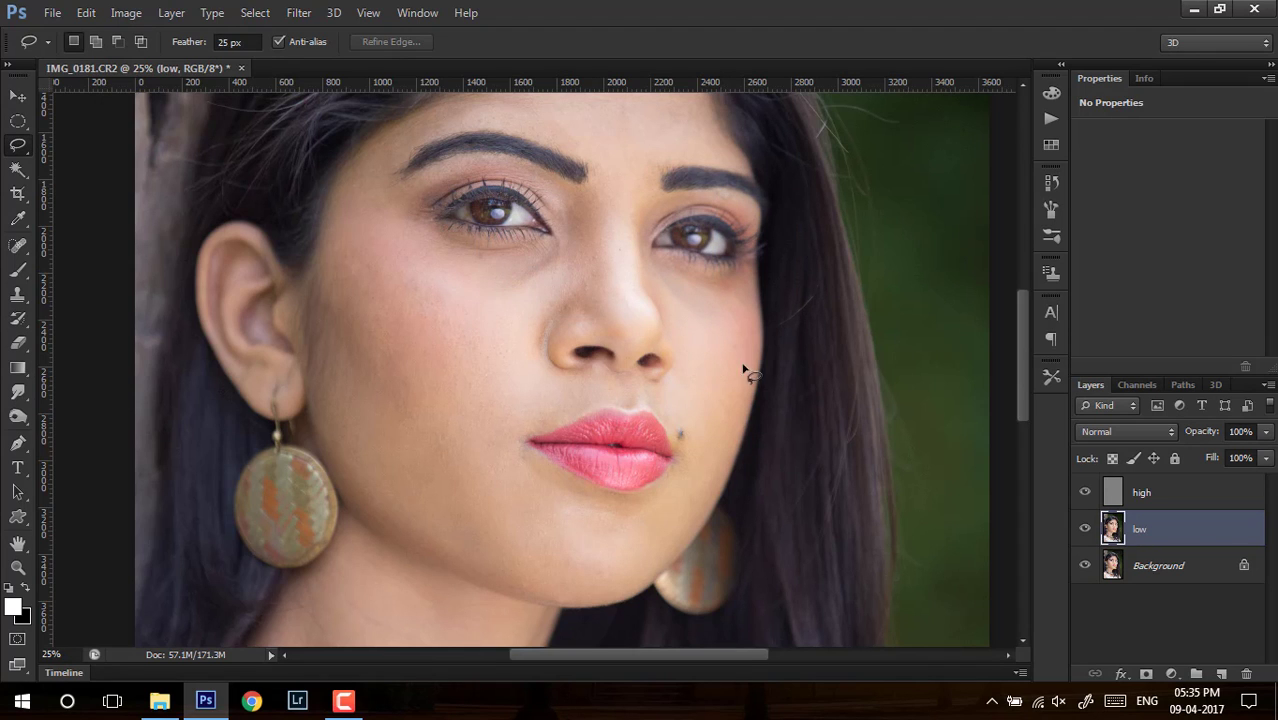
mouse_move(527, 284)
mouse_down()
mouse_move(386, 243)
mouse_move(352, 249)
mouse_move(333, 302)
mouse_up()
mouse_move(384, 497)
mouse_down()
mouse_move(453, 514)
mouse_move(494, 503)
mouse_move(509, 365)
mouse_move(536, 282)
mouse_up()
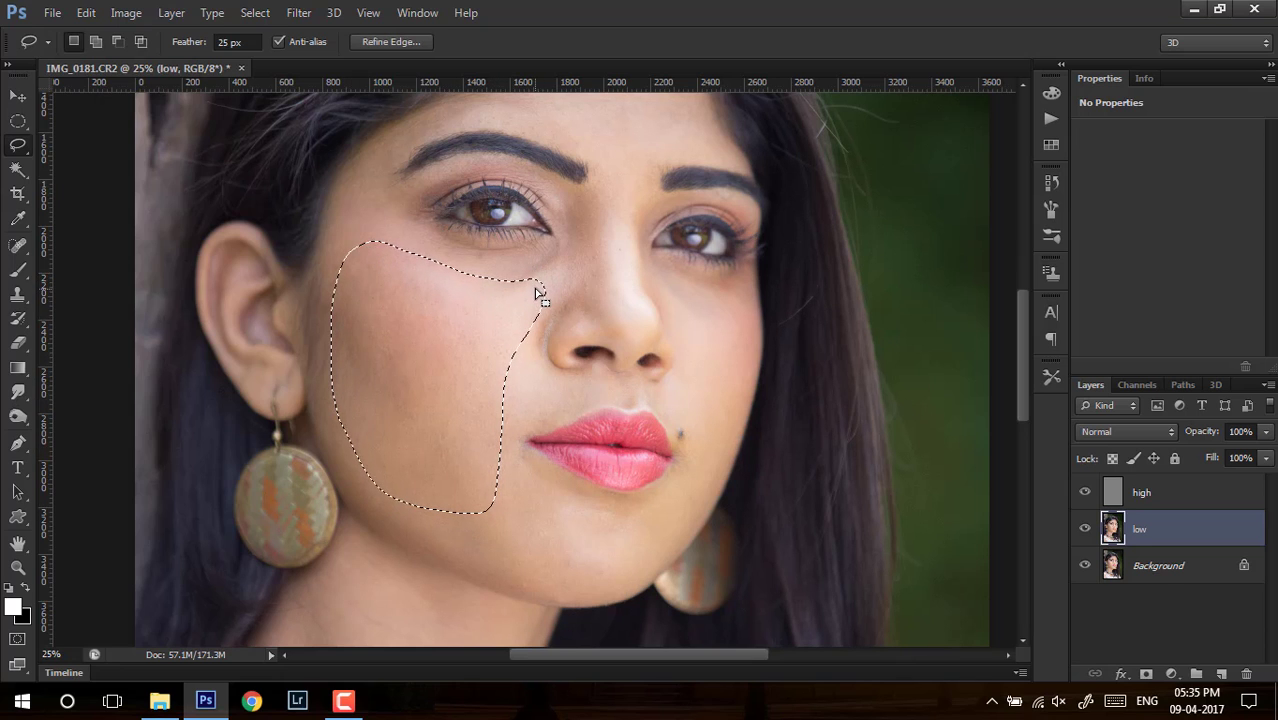
key(q)
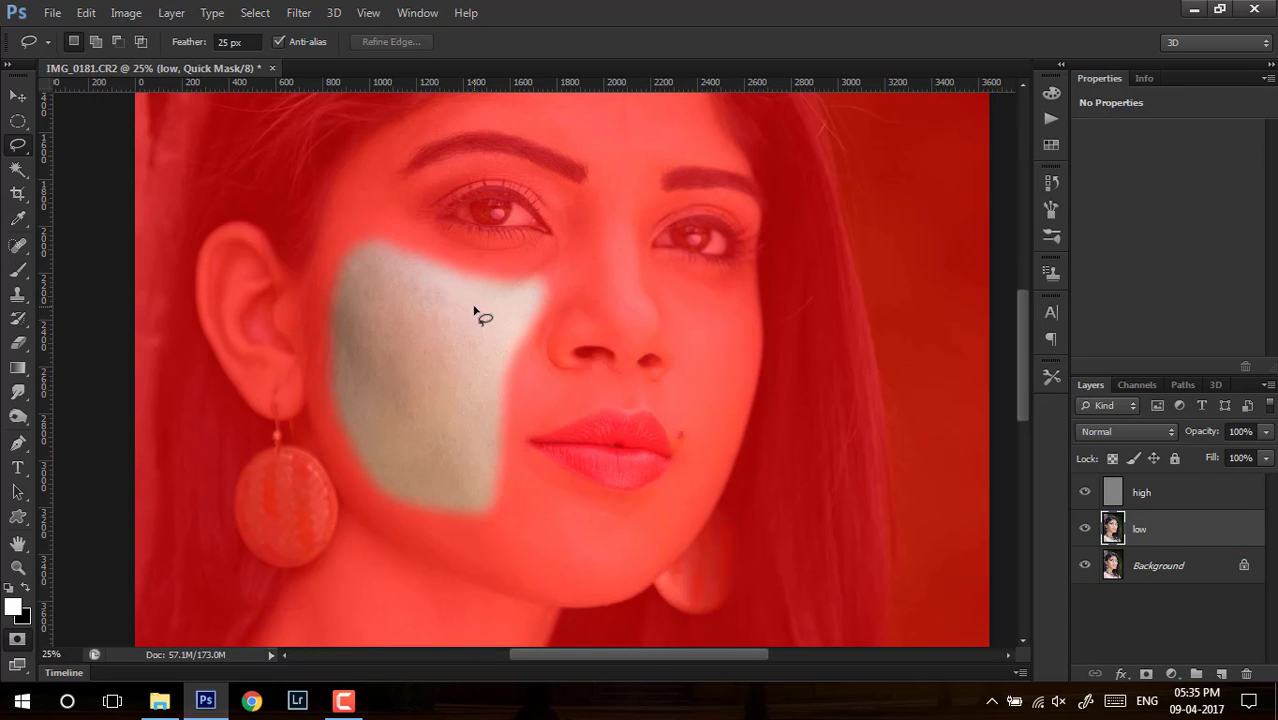
key(q)
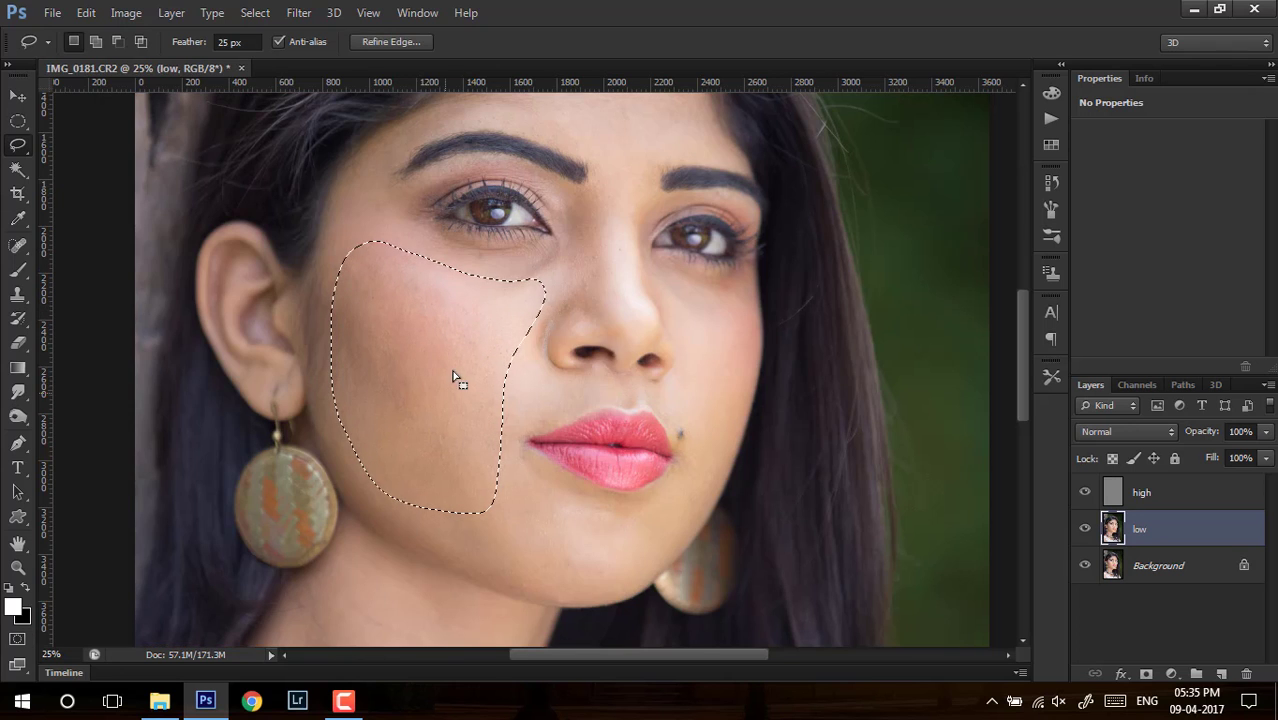
- Apply a Gaussian Blur with a 40-pixel radius to the selected cheek on the low layer
click(298, 13)
mouse_move(370, 205)
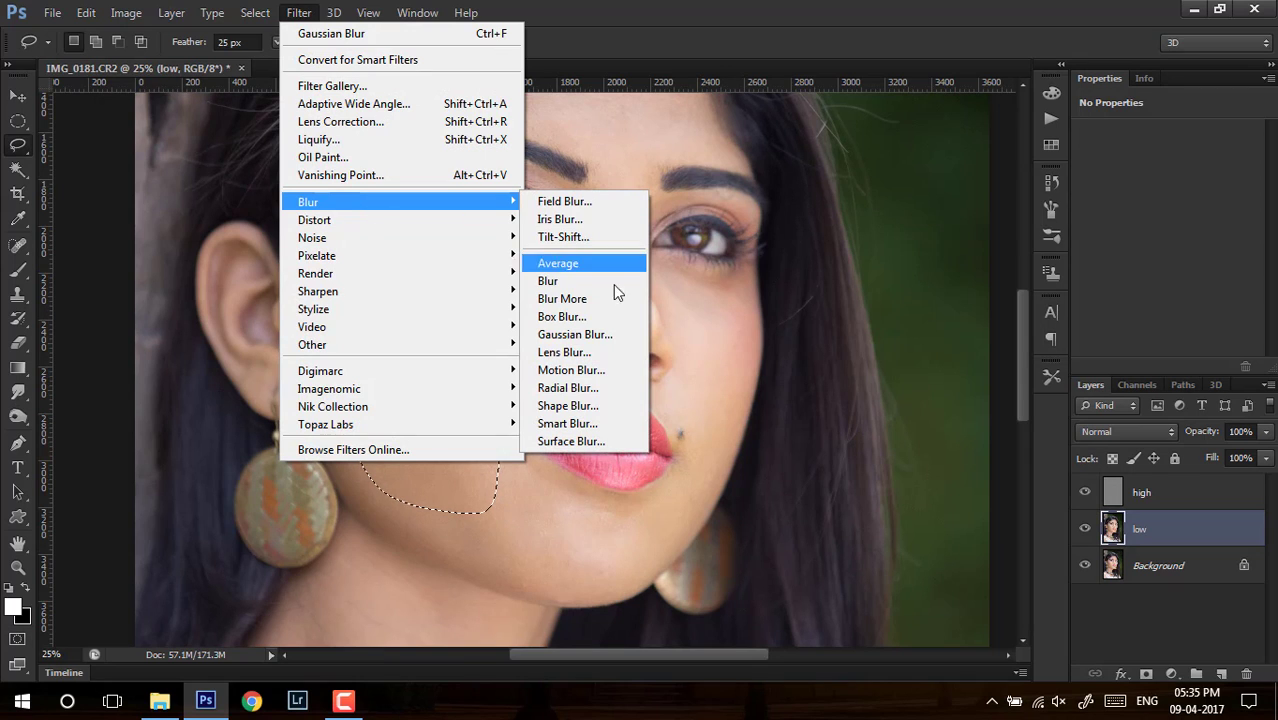
click(588, 334)
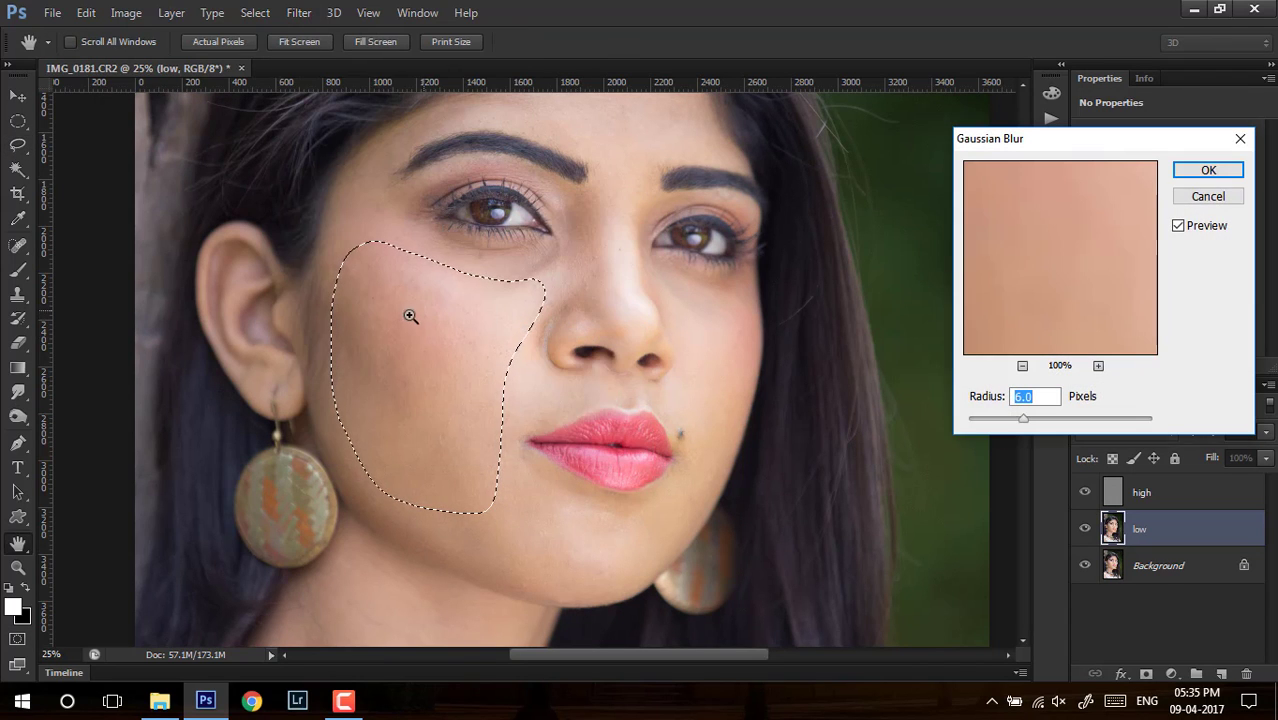
ctrl+click(414, 325)
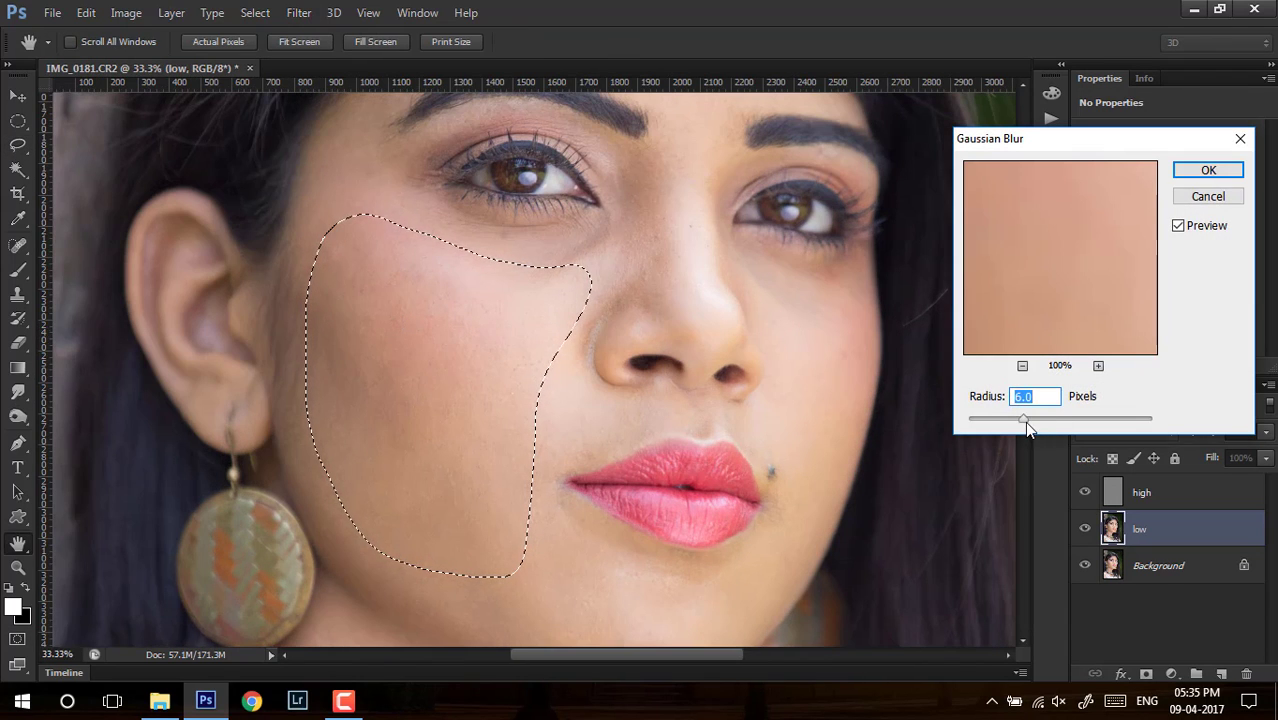
mouse_move(1024, 421)
mouse_down()
mouse_move(1082, 436)
mouse_move(1058, 418)
mouse_move(1021, 425)
mouse_up()
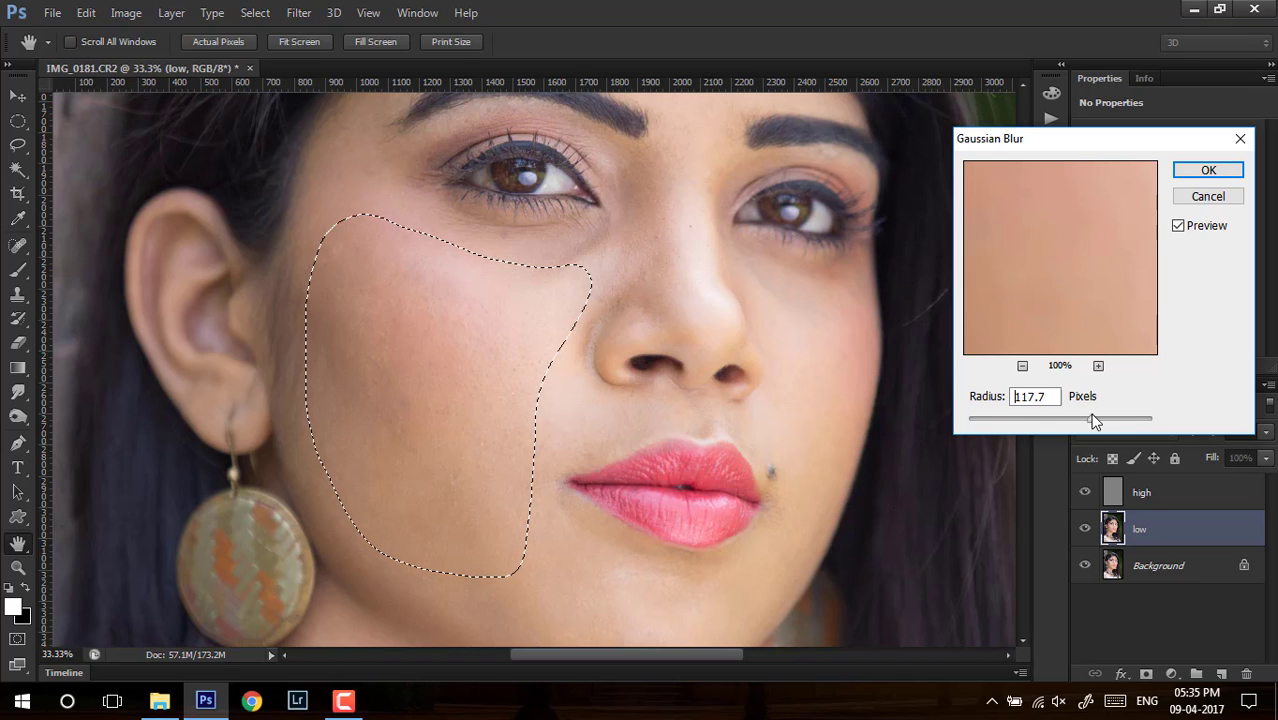
drag(1095, 421, 1132, 417)
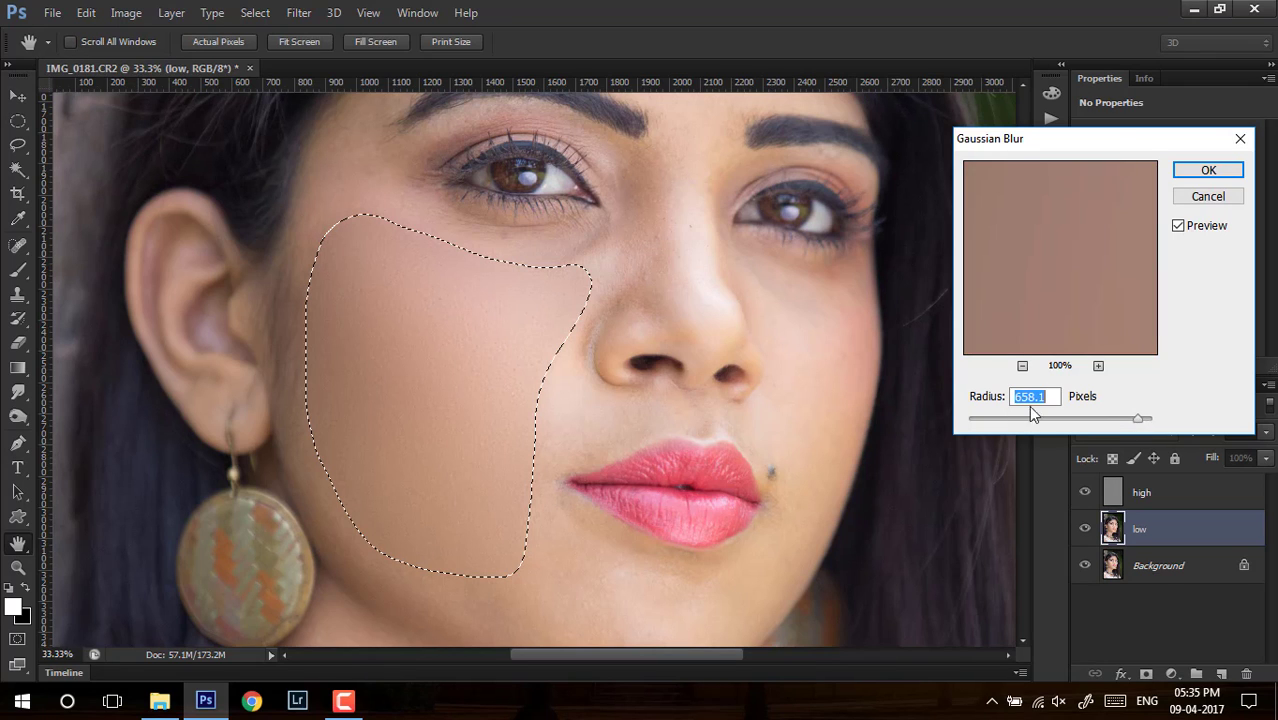
click(1098, 419)
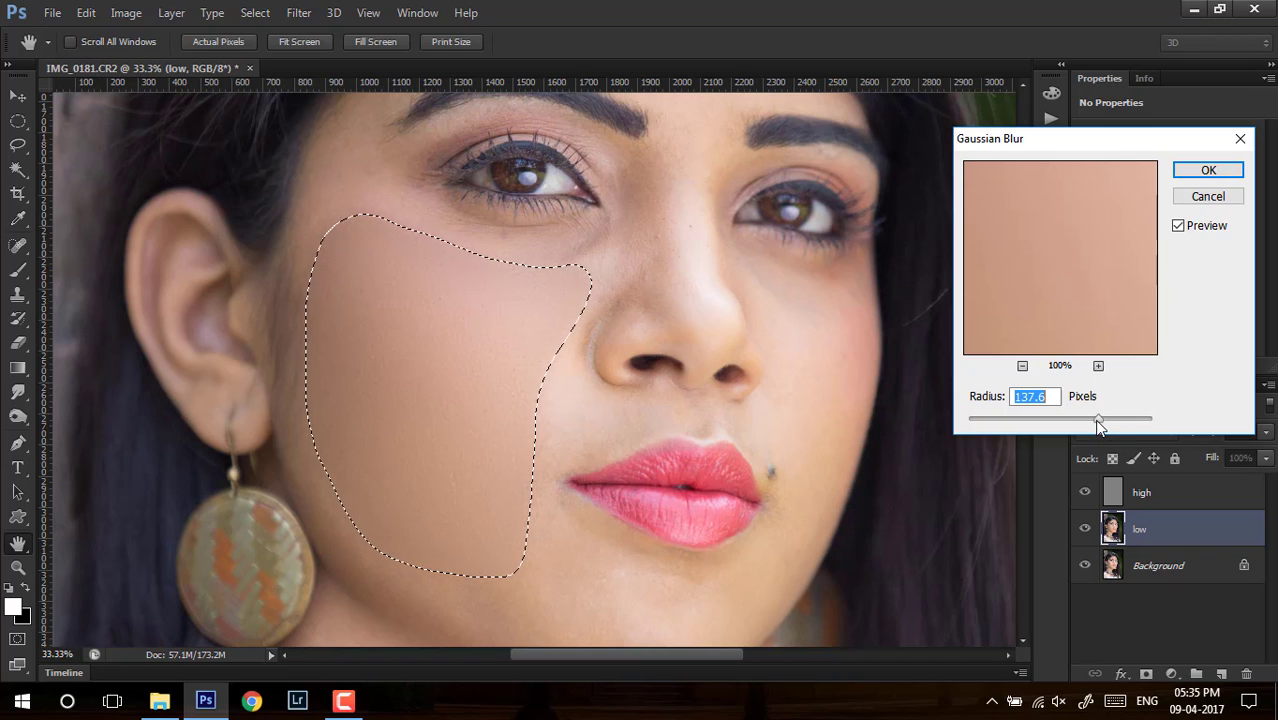
drag(1096, 422, 1048, 392)
key(BackSpace)
key(BackSpace)
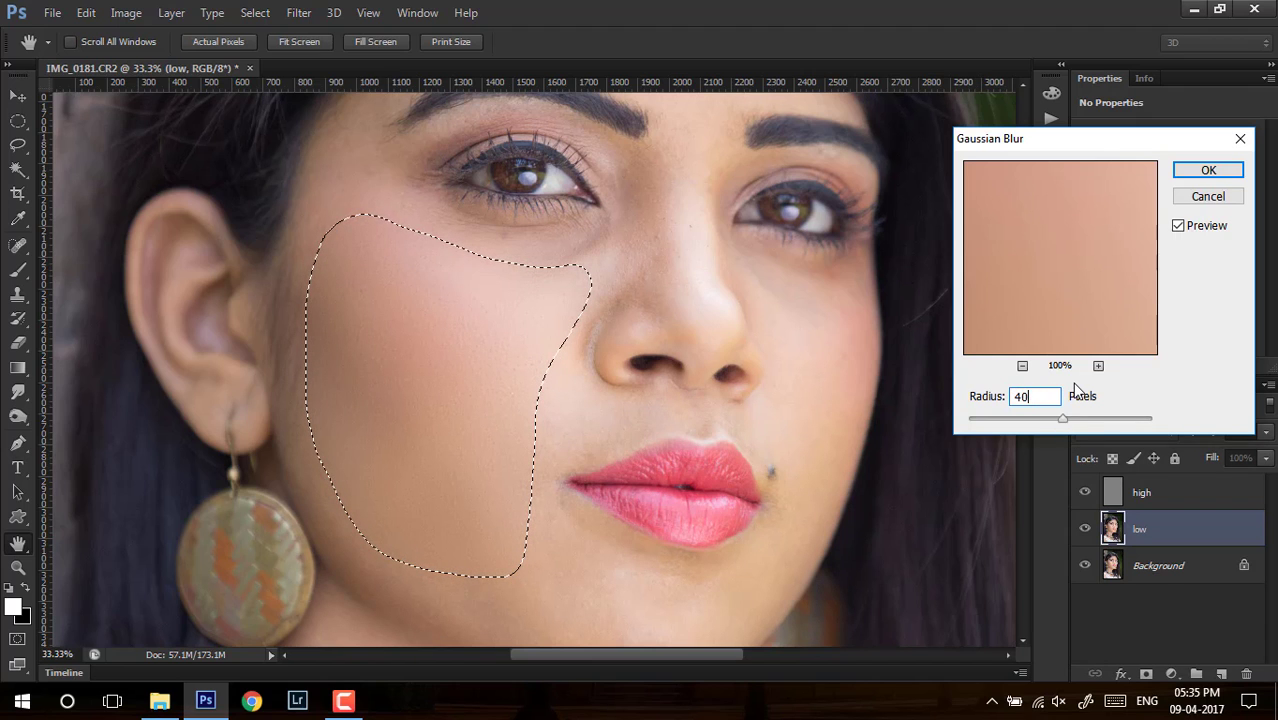
key(Return)
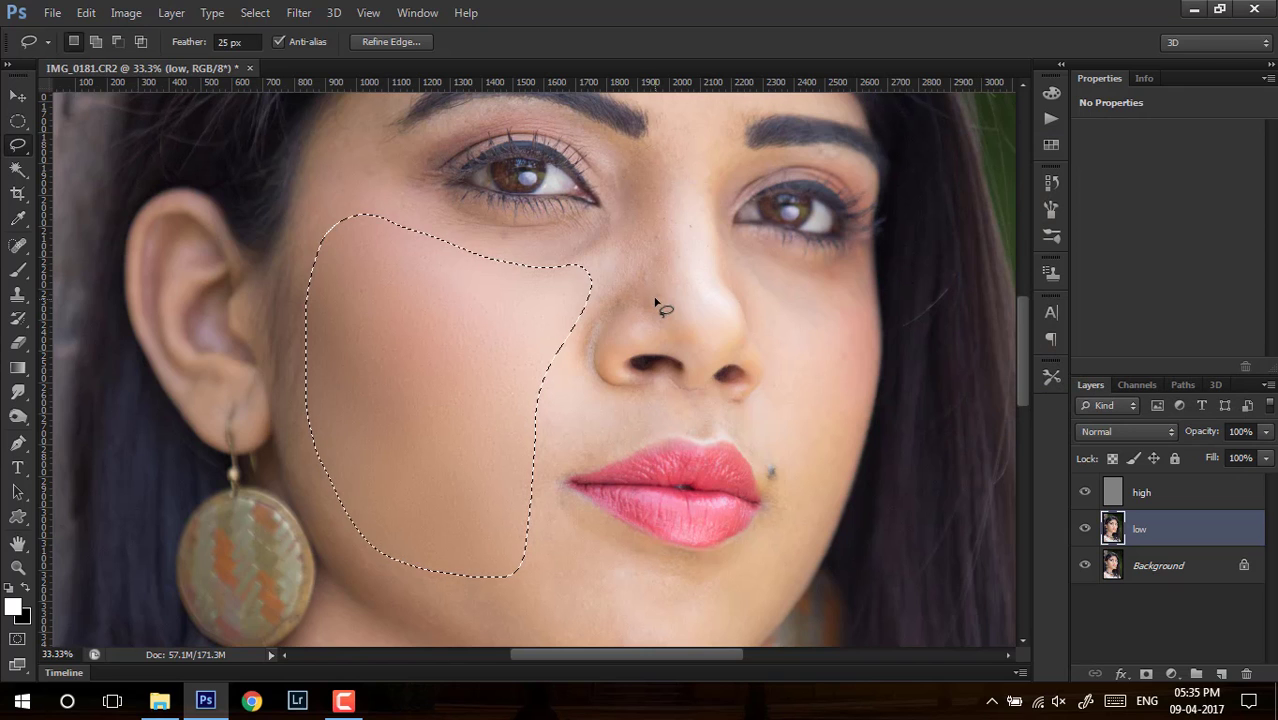
- Clear the cheek selection and group the high and low layers together
key(ctrl+d)
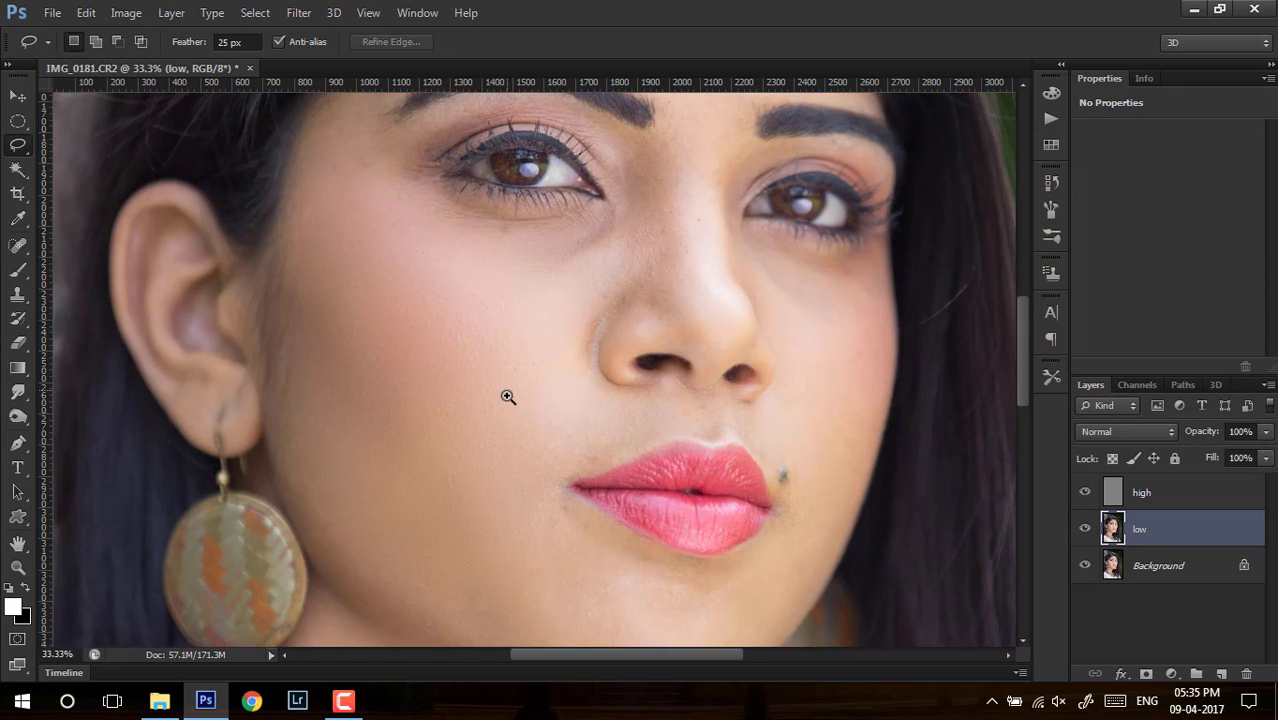
scroll(505, 397, up, 1)
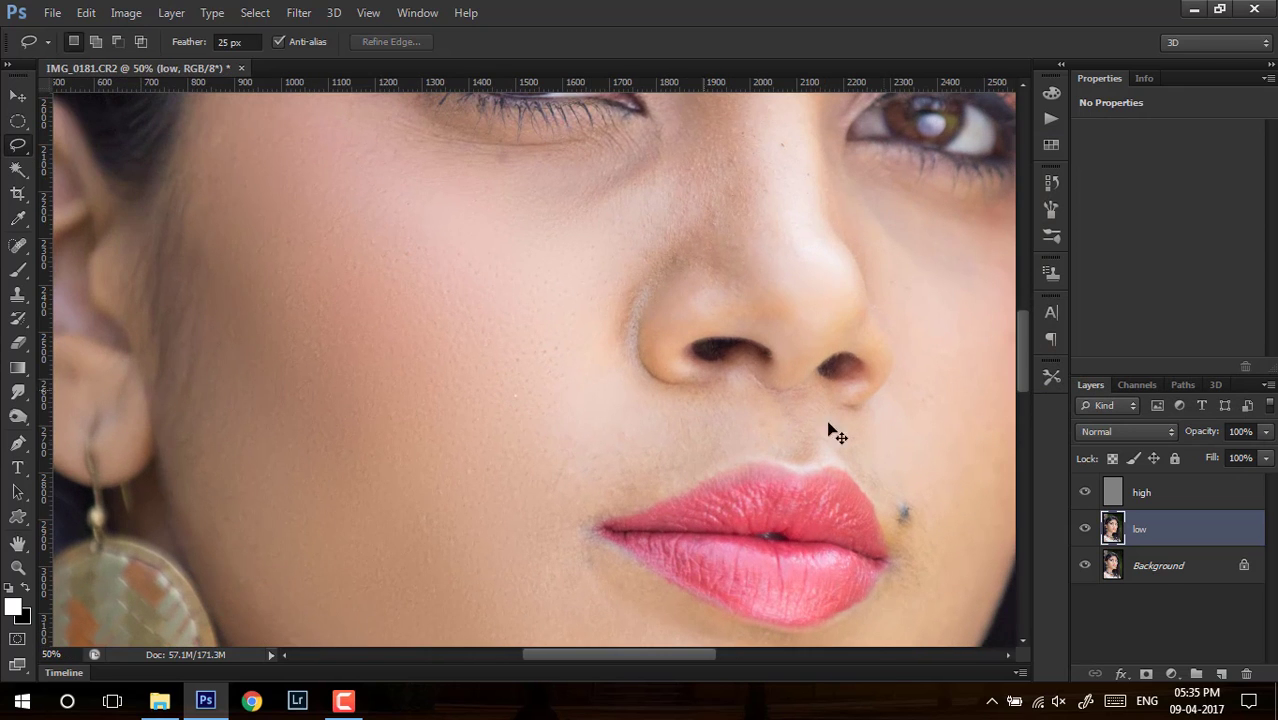
shift+click(1178, 502)
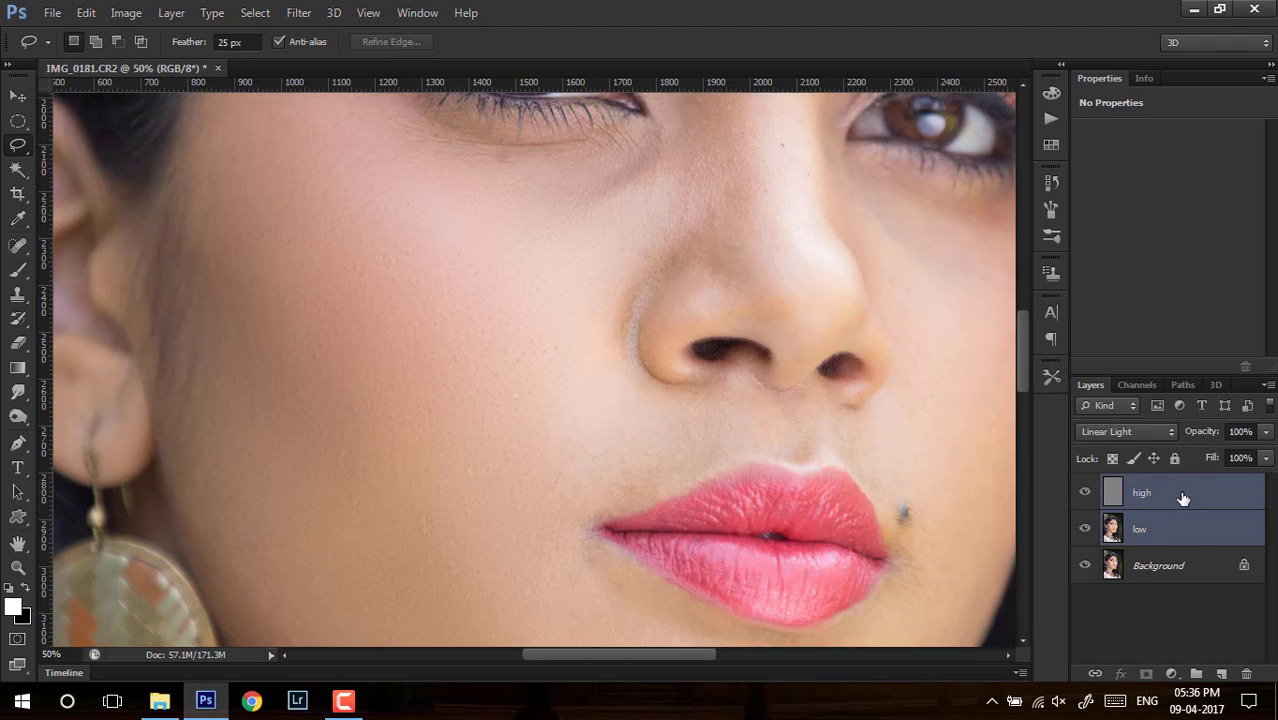
key(ctrl+g)
- Toggle the layer group's visibility to compare the cheek before and after, and check the smoothing up close and across the face
click(1086, 486)
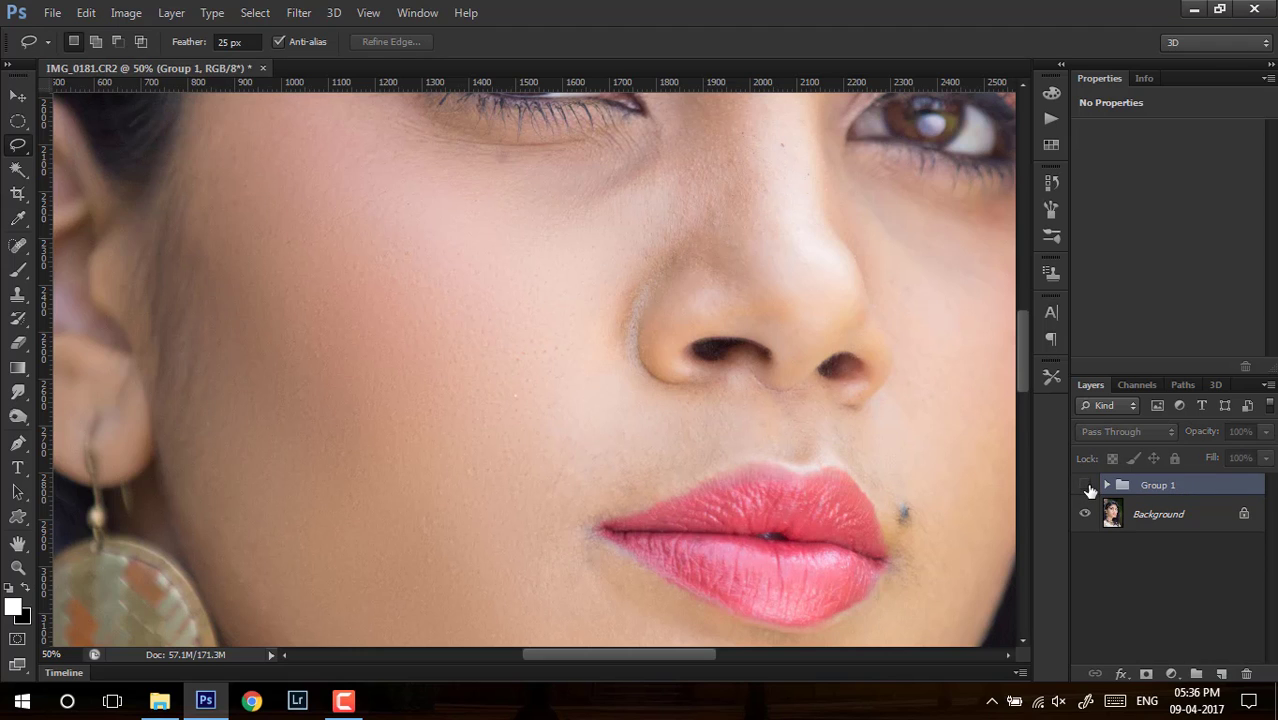
click(1086, 486)
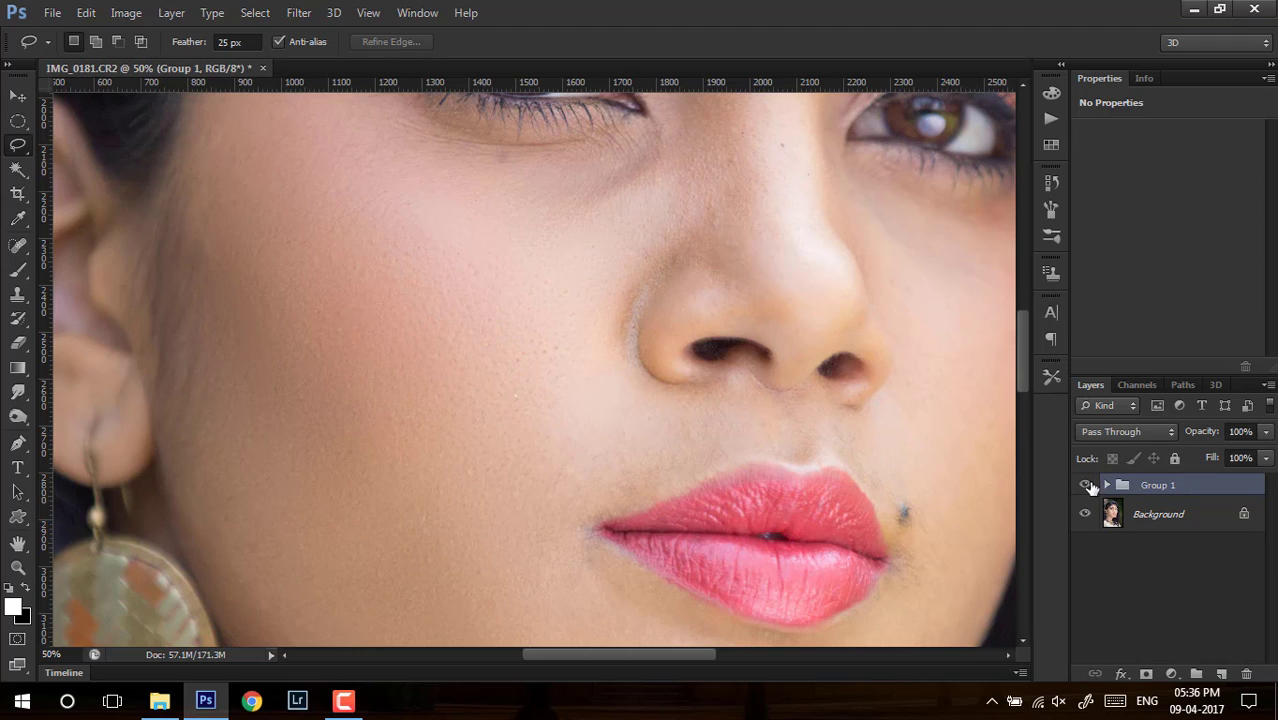
click(1090, 486)
click(1090, 486)
ctrl+click(470, 351)
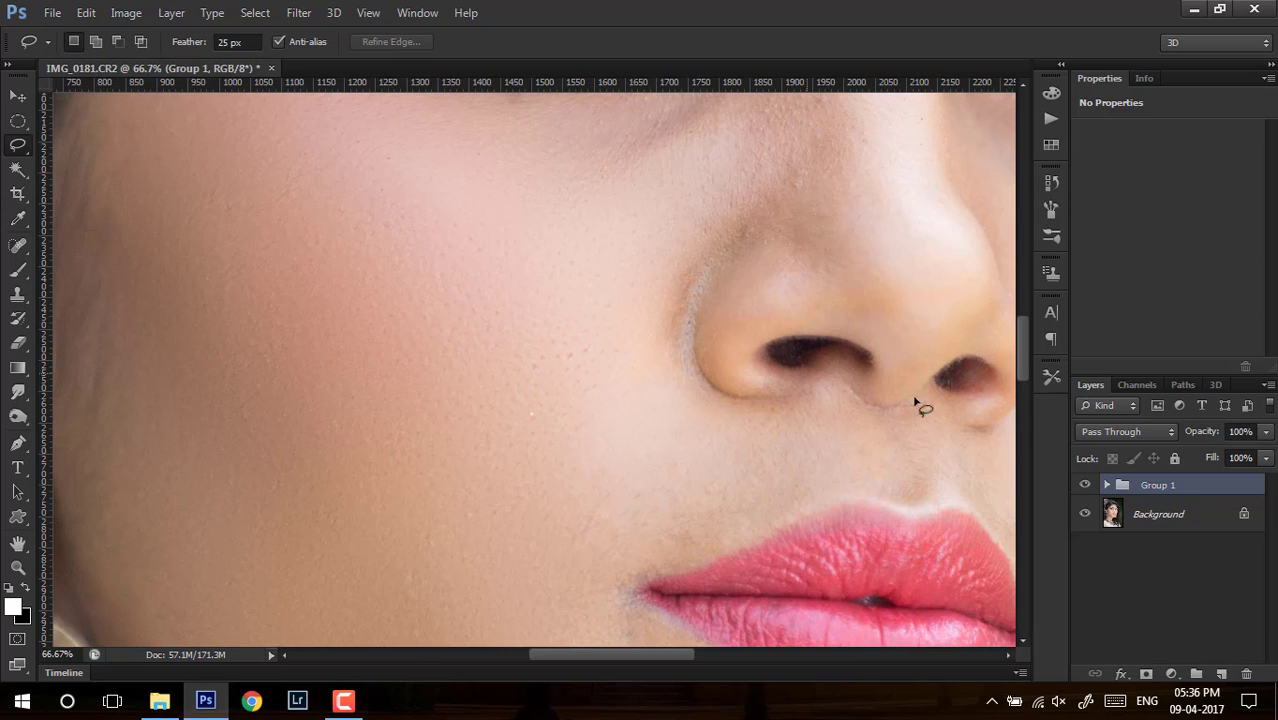
key(ctrl+minus)
key(ctrl+minus)
key(ctrl+minus)
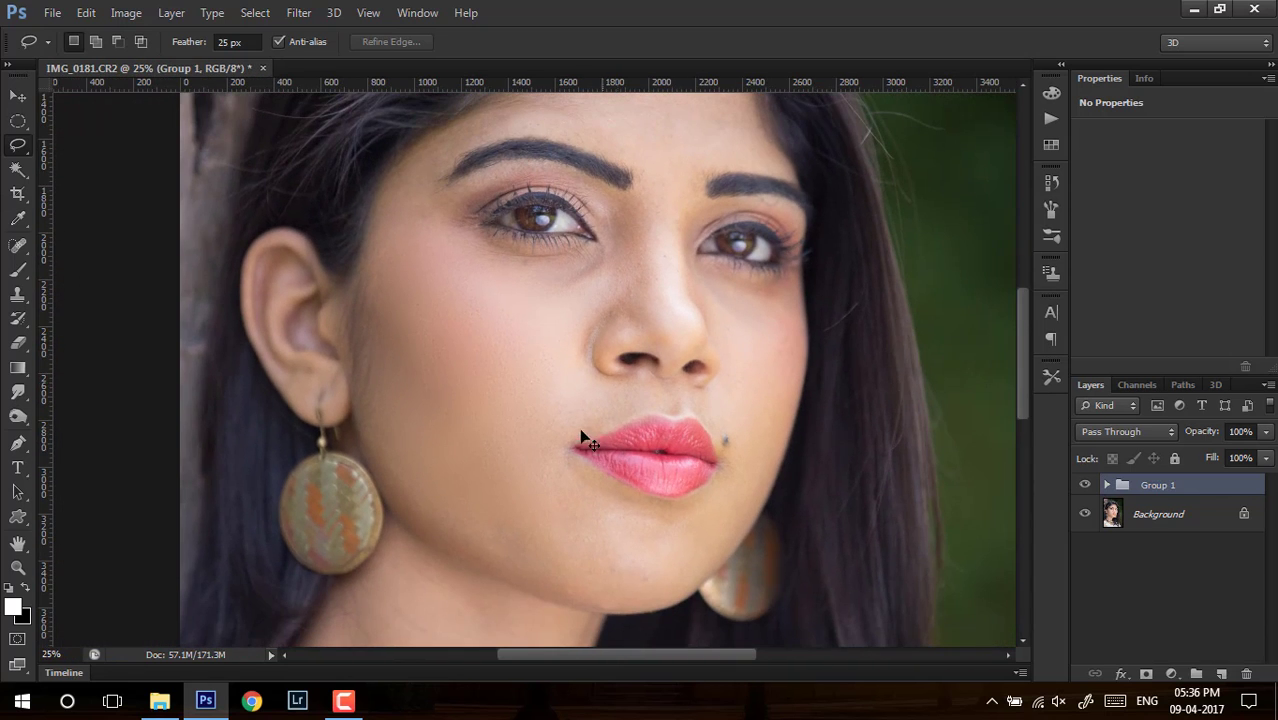
- Lasso the forehead down to the area between the eyebrows with a 25 px feather, staying clear of the hair and brows
ctrl+click(597, 508)
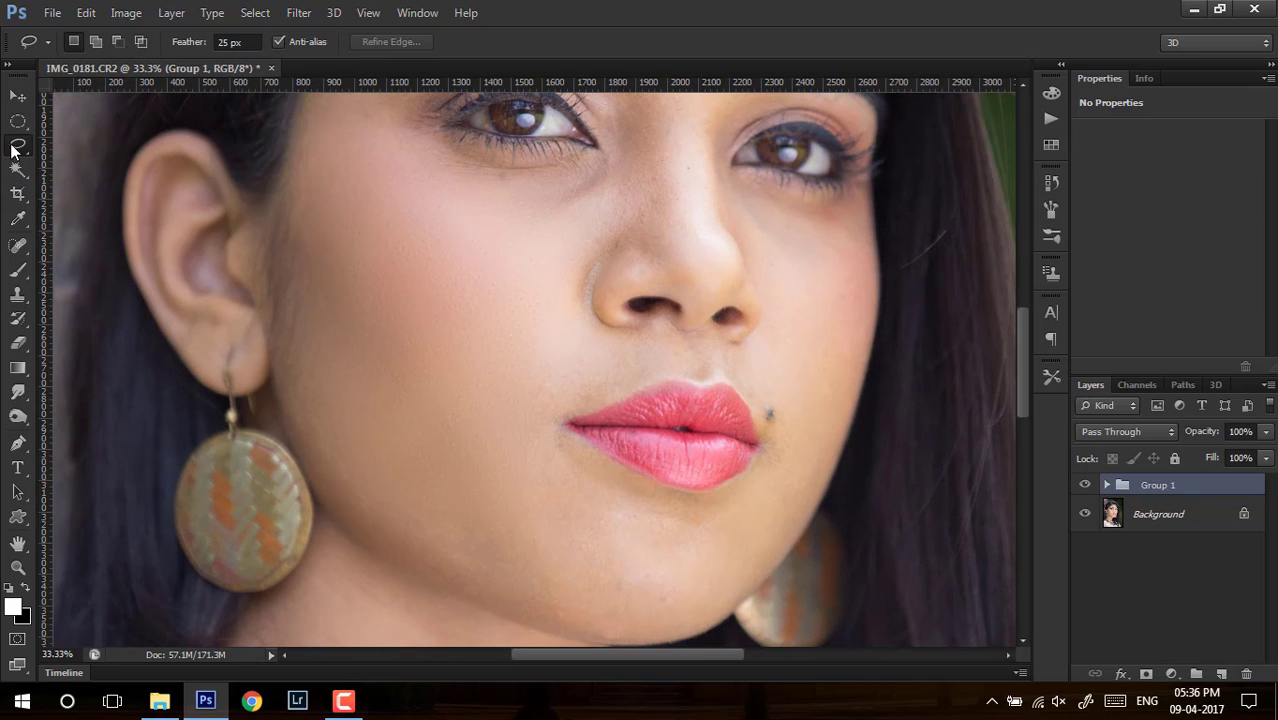
drag(656, 252, 602, 500)
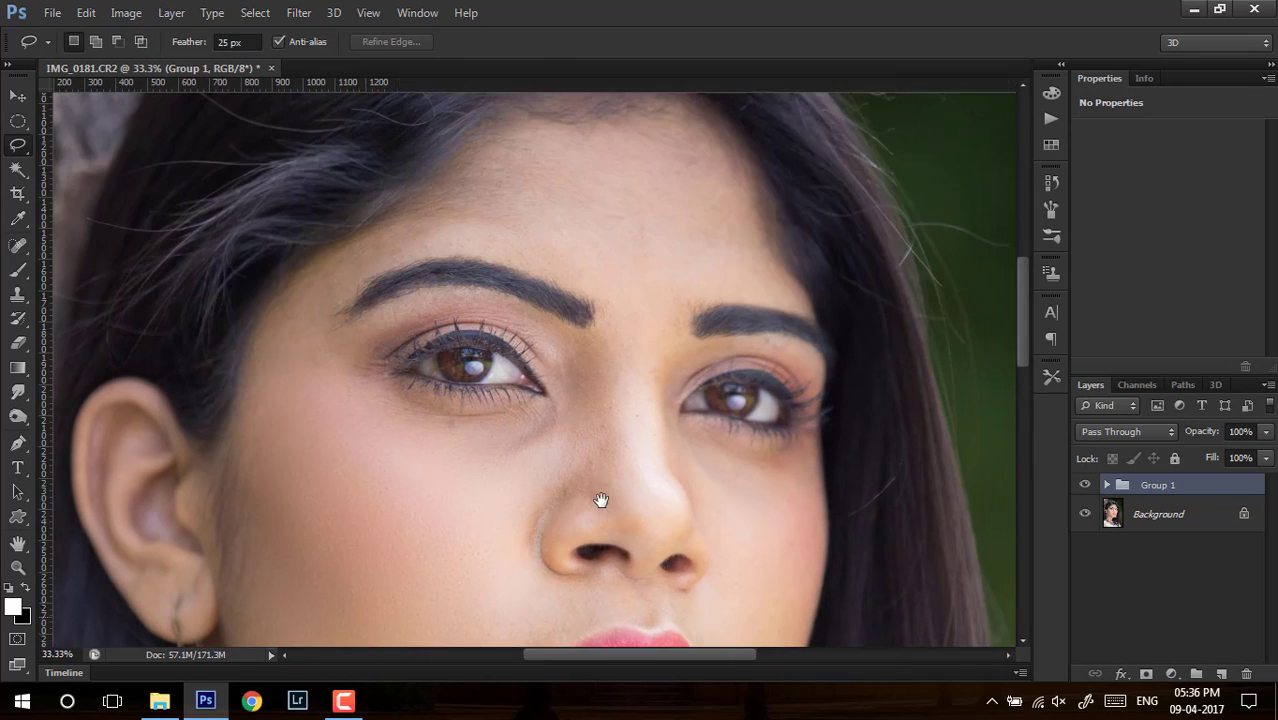
right_click(17, 147)
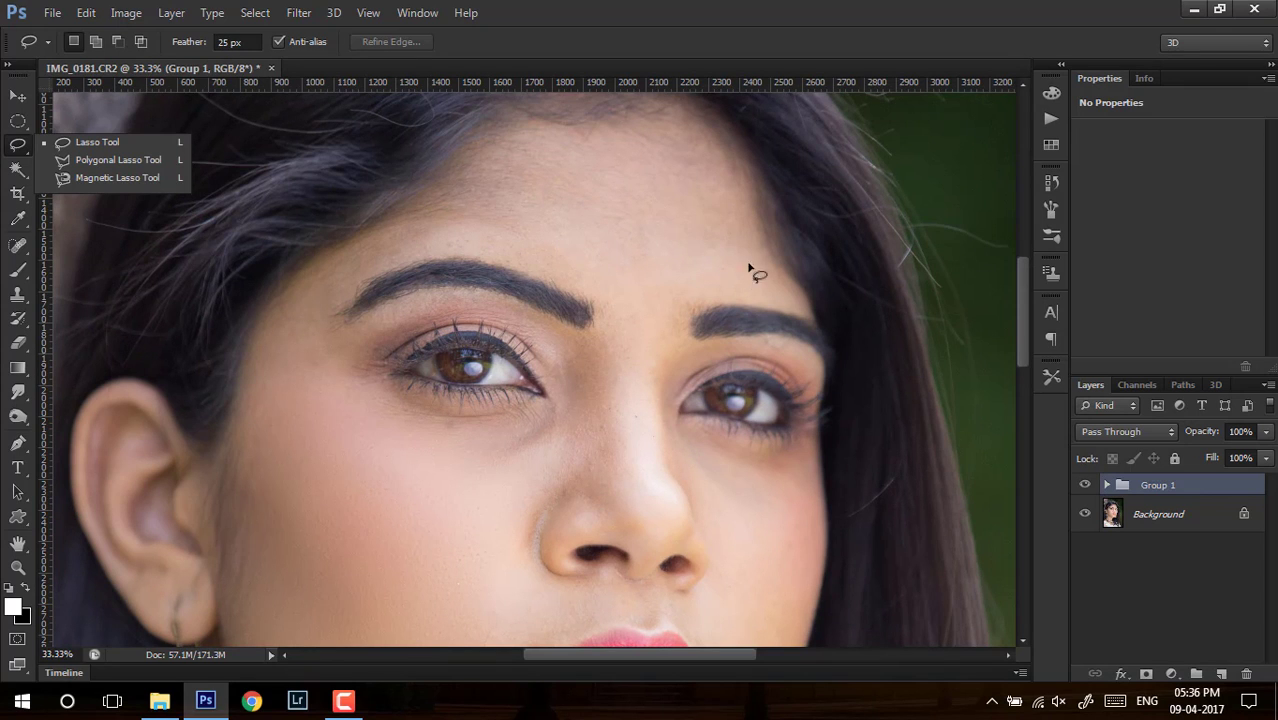
mouse_move(685, 147)
mouse_down()
mouse_move(603, 143)
mouse_move(534, 155)
mouse_move(458, 217)
mouse_move(572, 257)
mouse_move(606, 288)
mouse_move(608, 371)
mouse_move(635, 376)
mouse_move(673, 296)
mouse_up()
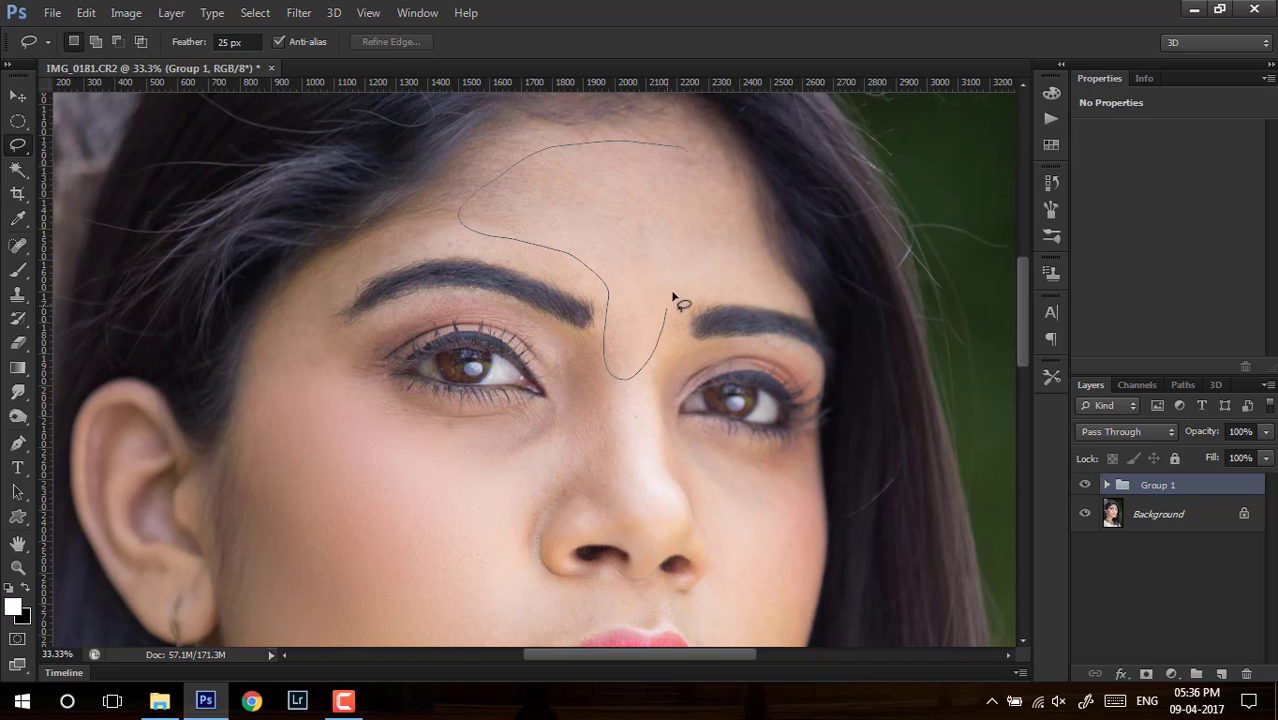
mouse_move(744, 222)
mouse_down()
mouse_move(720, 172)
mouse_move(683, 148)
mouse_up()
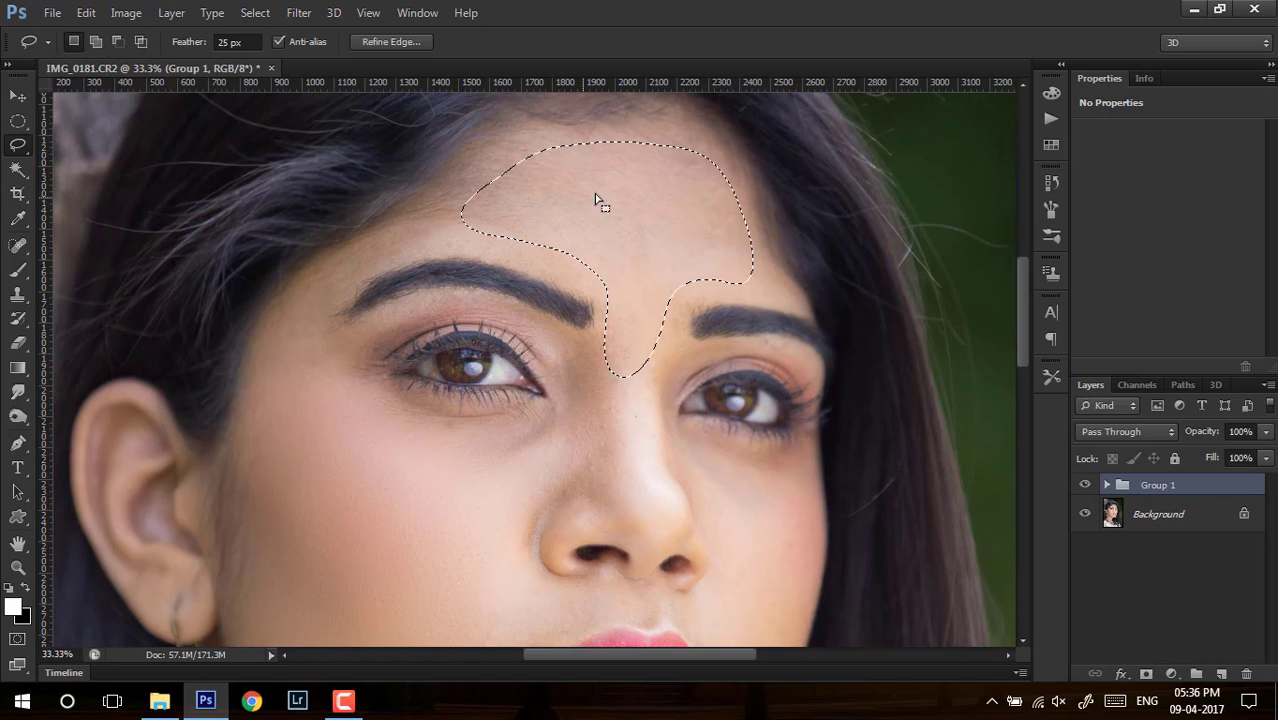
- Reapply the last Gaussian Blur to the selected forehead on the low layer inside the group, and clear the selection
click(1108, 486)
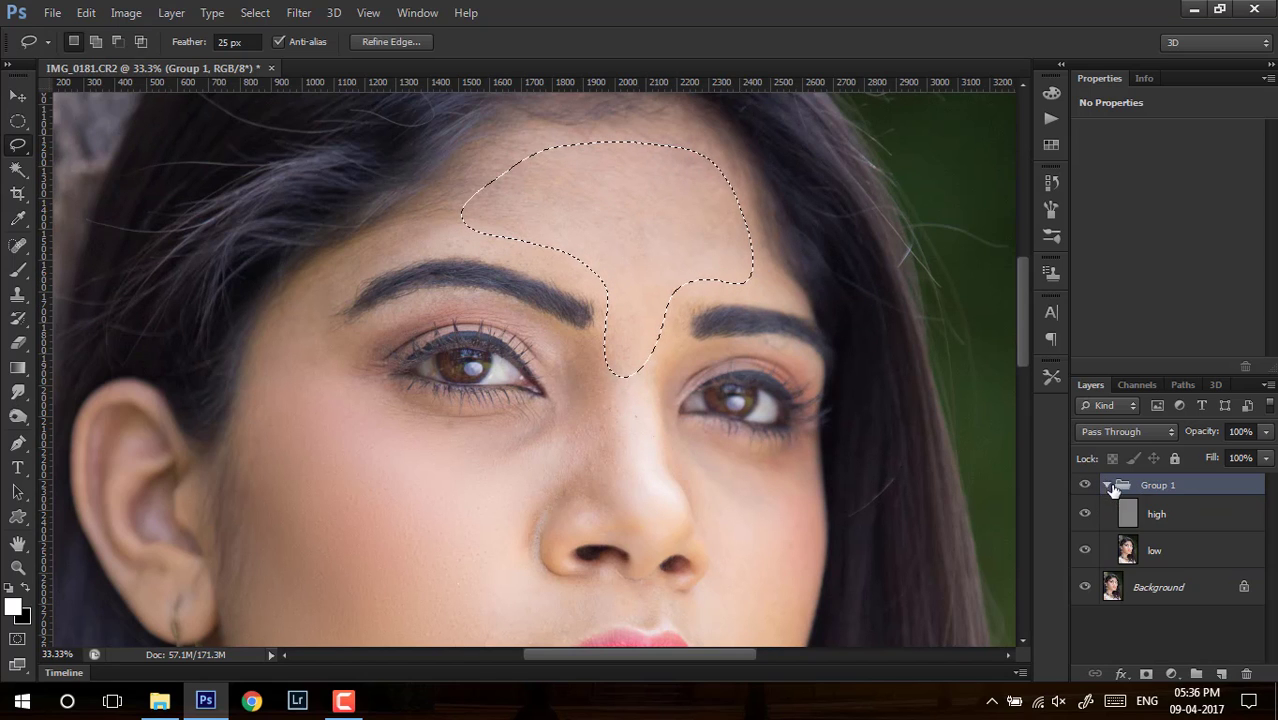
click(1115, 548)
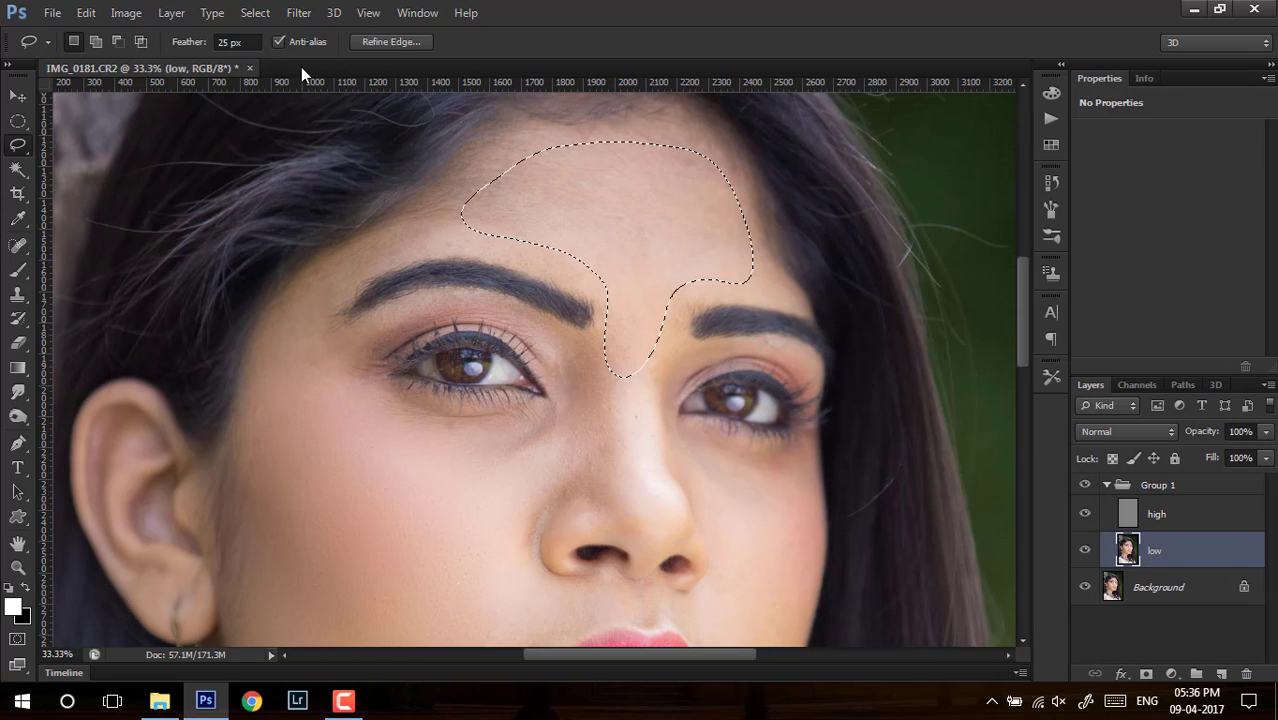
click(299, 13)
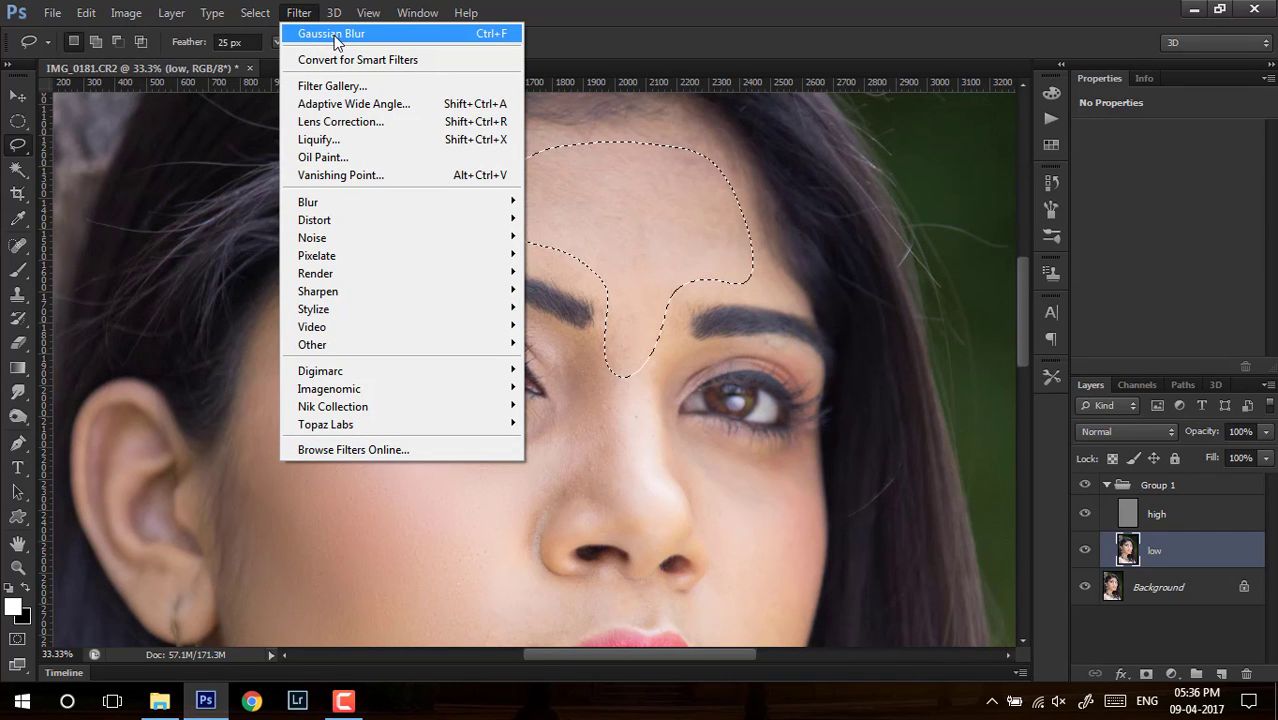
click(333, 34)
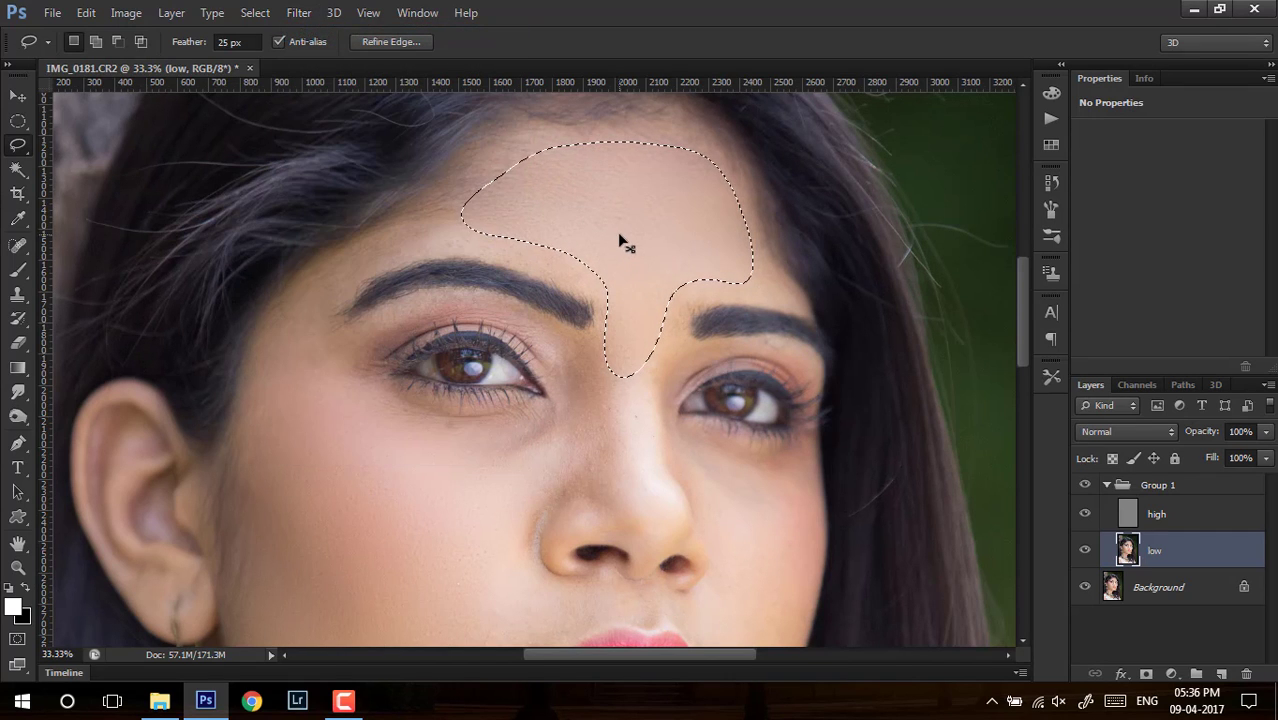
key(ctrl+d)
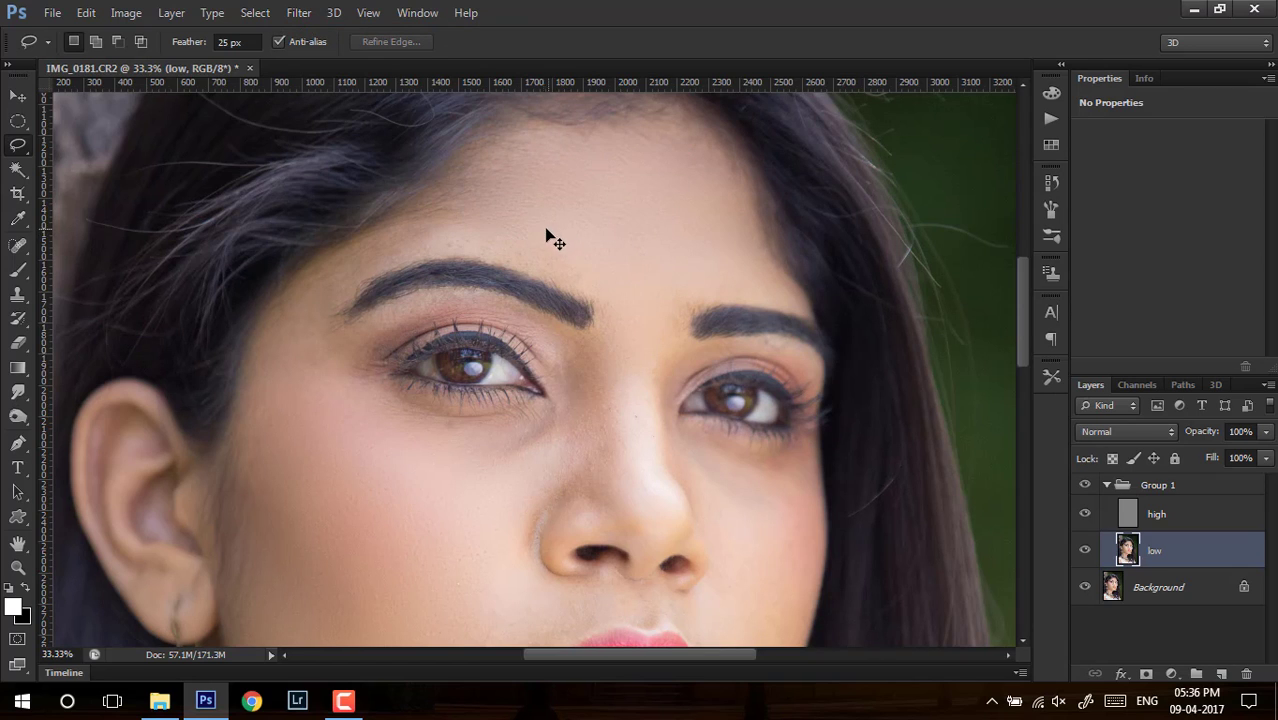
- Lasso the nose from between the brows to its tip, blur it with the last Gaussian Blur, and deselect
drag(794, 460, 765, 349)
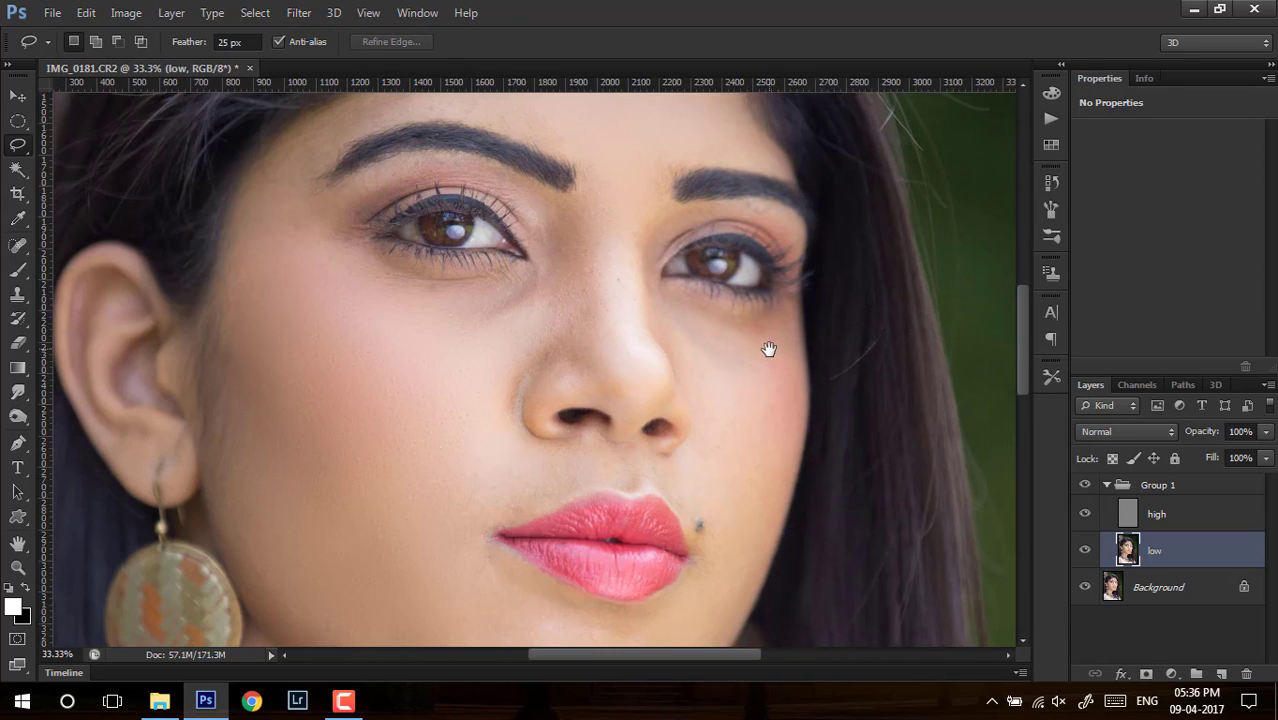
drag(612, 163, 578, 312)
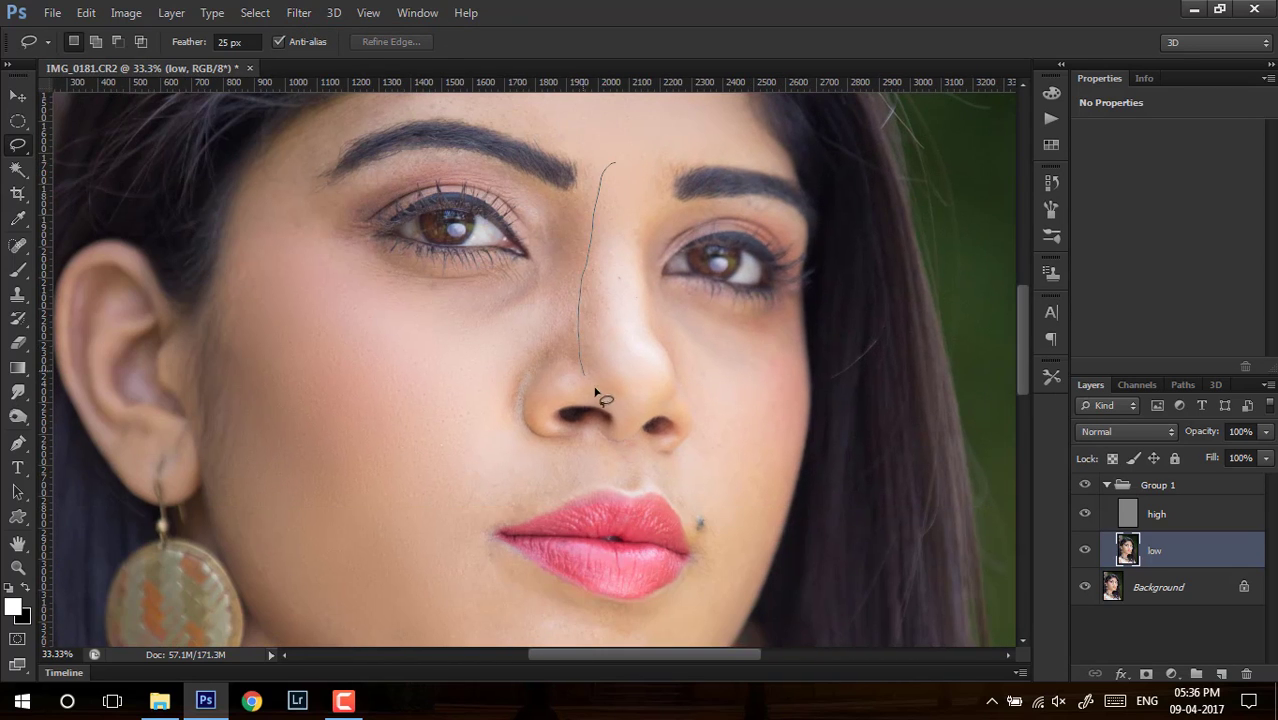
mouse_move(652, 408)
mouse_down()
mouse_move(665, 375)
mouse_move(639, 272)
mouse_move(655, 160)
mouse_move(614, 165)
mouse_up()
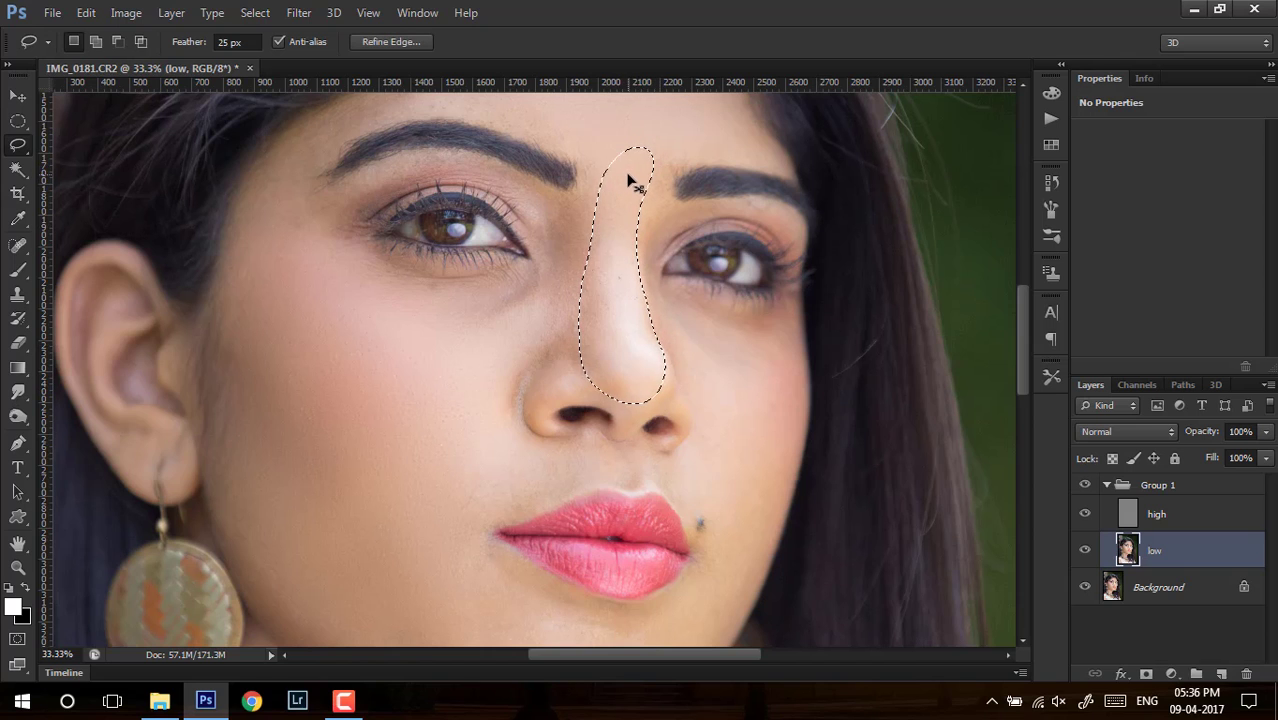
click(298, 12)
click(320, 34)
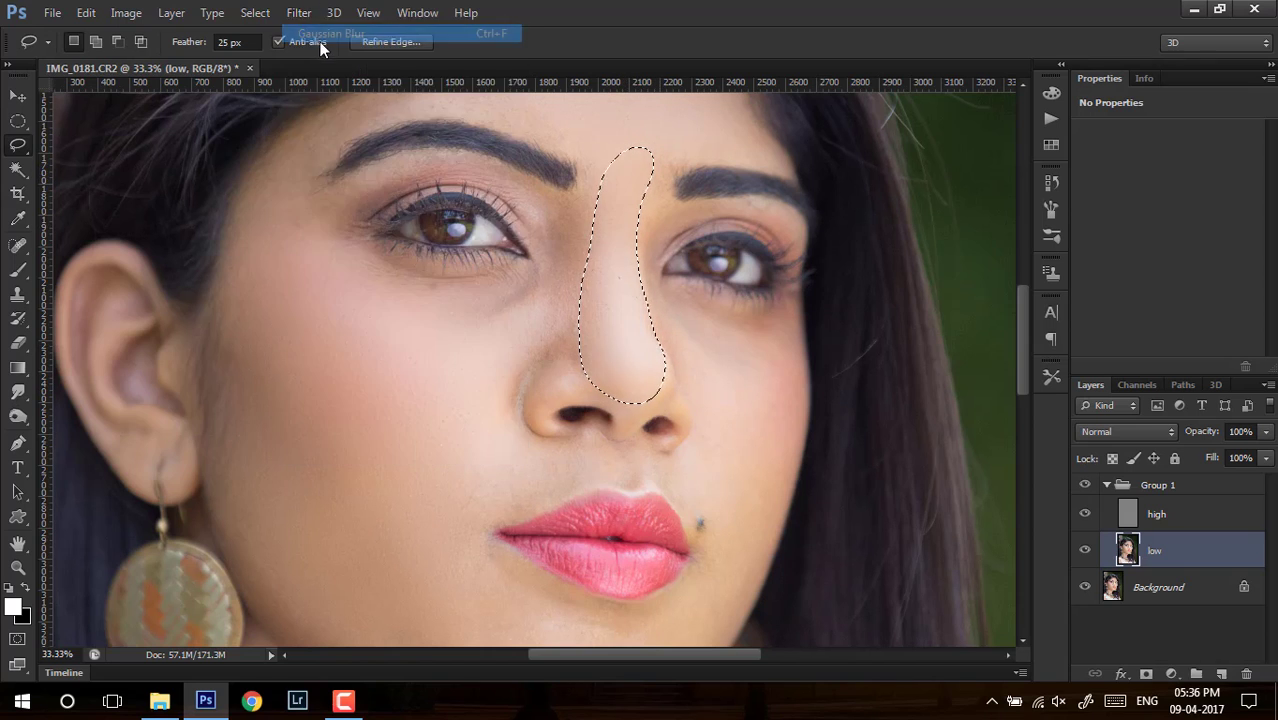
key(ctrl+d)
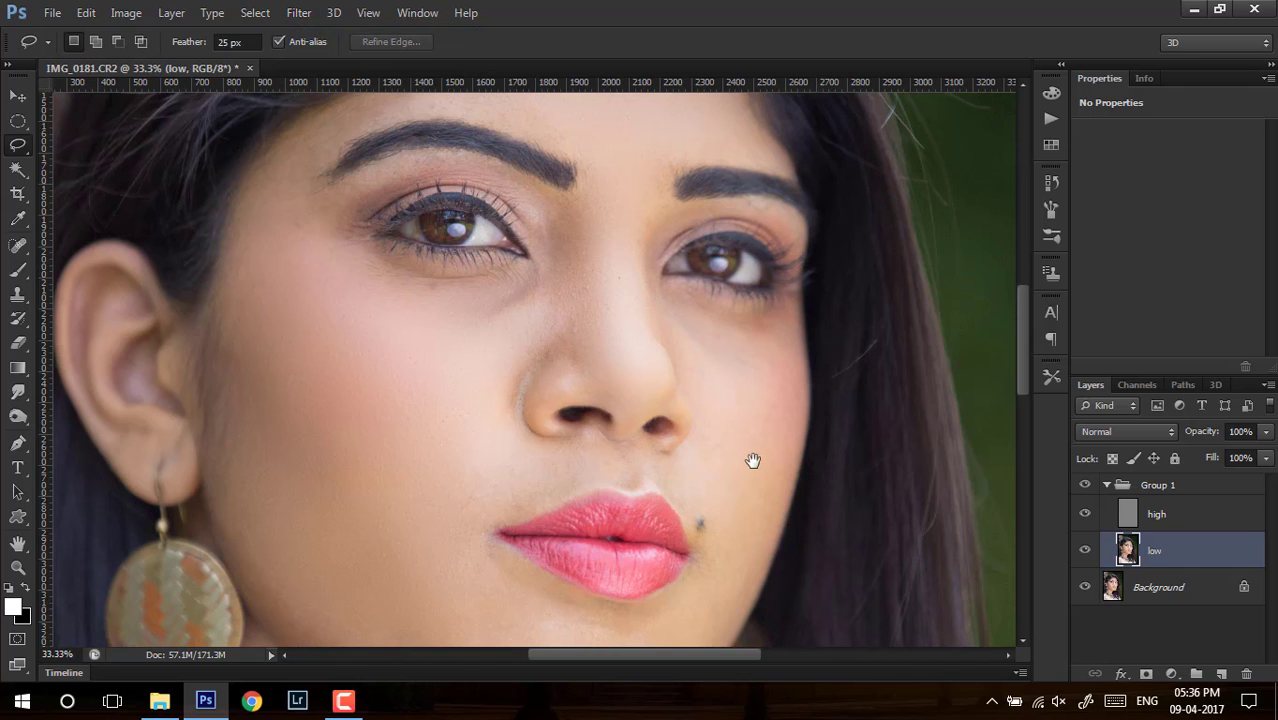
- Lasso the narrow far cheek below the eye beside the nose and mouth, reapply the Gaussian Blur, and deselect
mouse_move(753, 460)
mouse_down()
mouse_move(736, 400)
mouse_move(759, 314)
mouse_up()
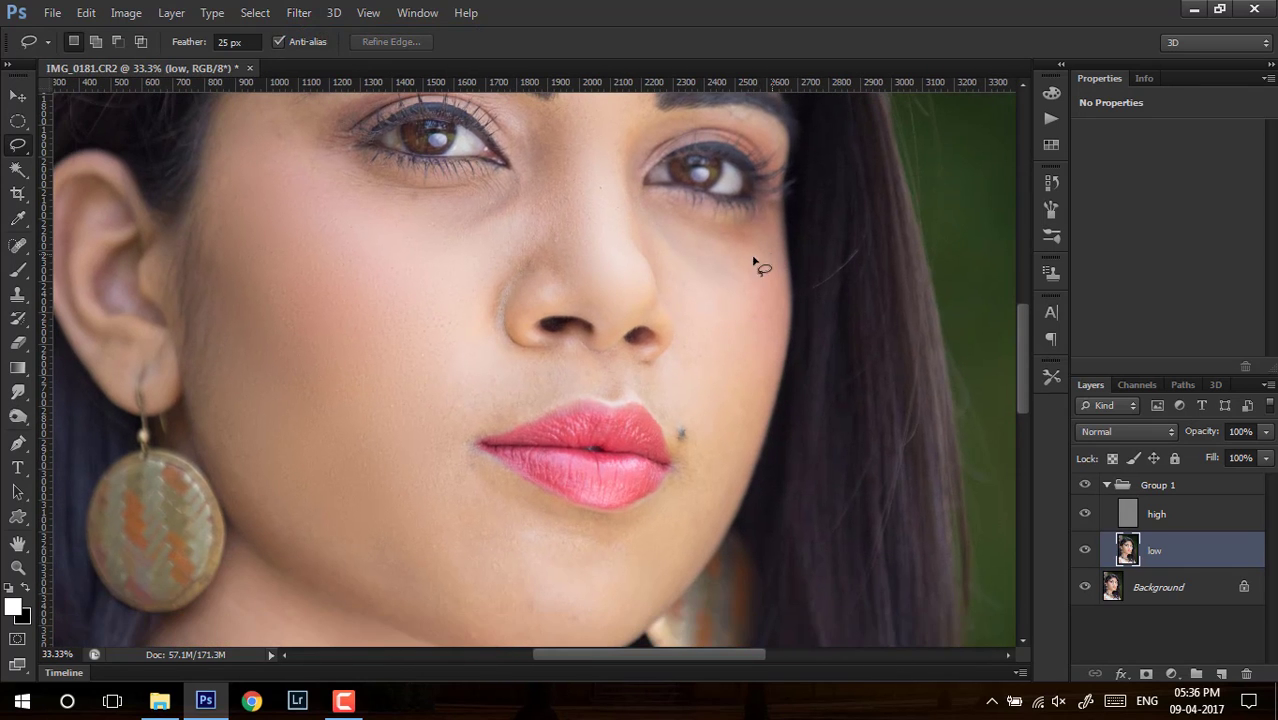
mouse_move(755, 260)
mouse_down()
mouse_move(670, 274)
mouse_move(720, 501)
mouse_move(748, 446)
mouse_move(778, 305)
mouse_up()
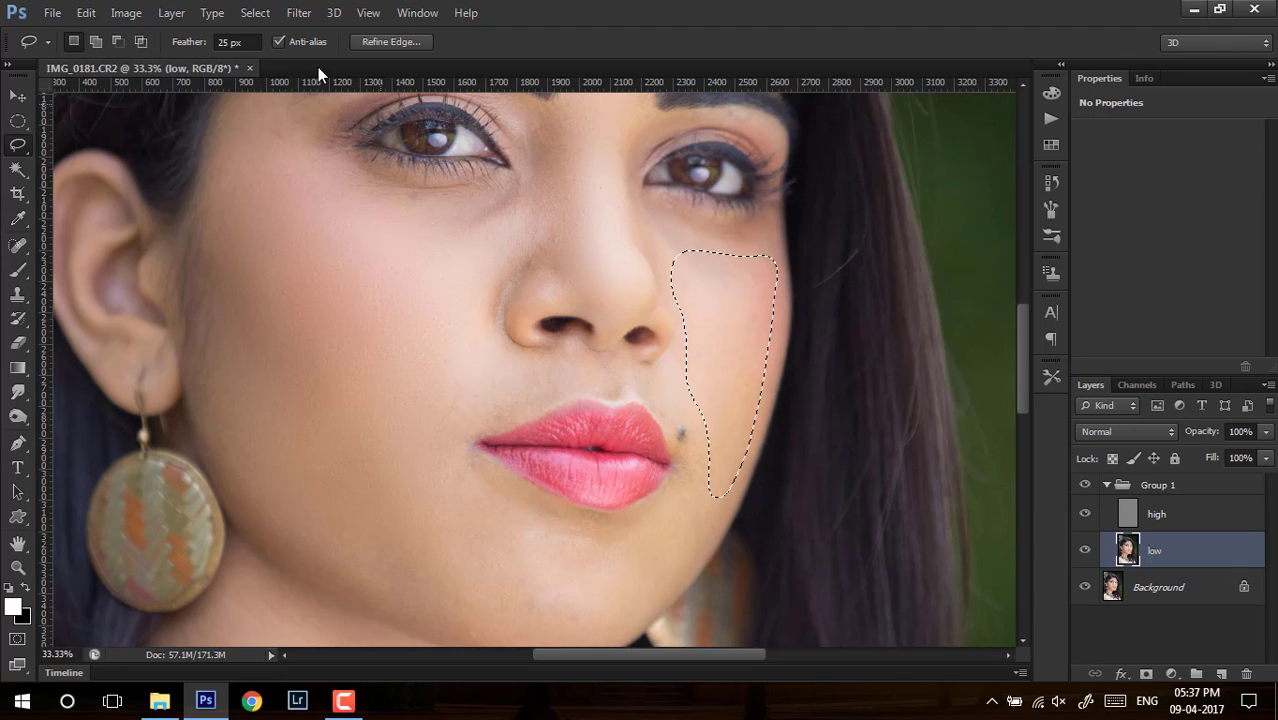
click(297, 12)
click(323, 39)
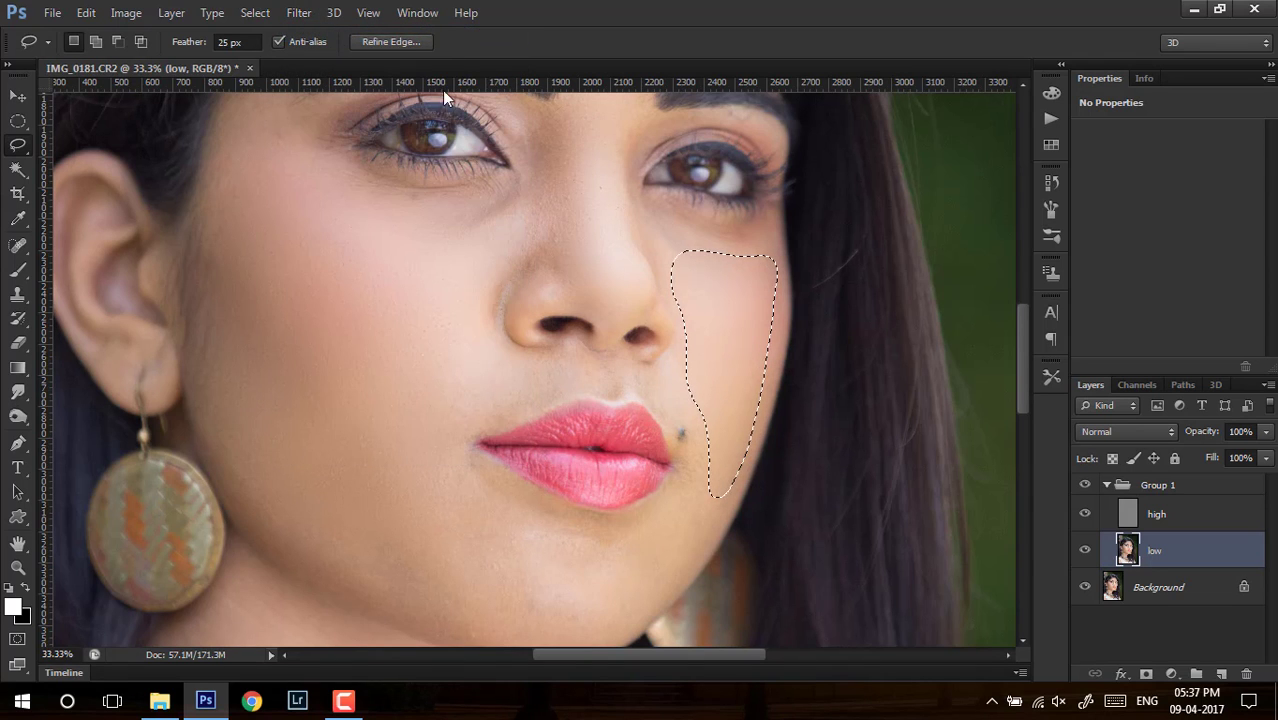
key(ctrl+d)
- Lasso the chin below the lips along the jawline, reapply the Gaussian Blur on the low layer, and deselect
ctrl+click(558, 508)
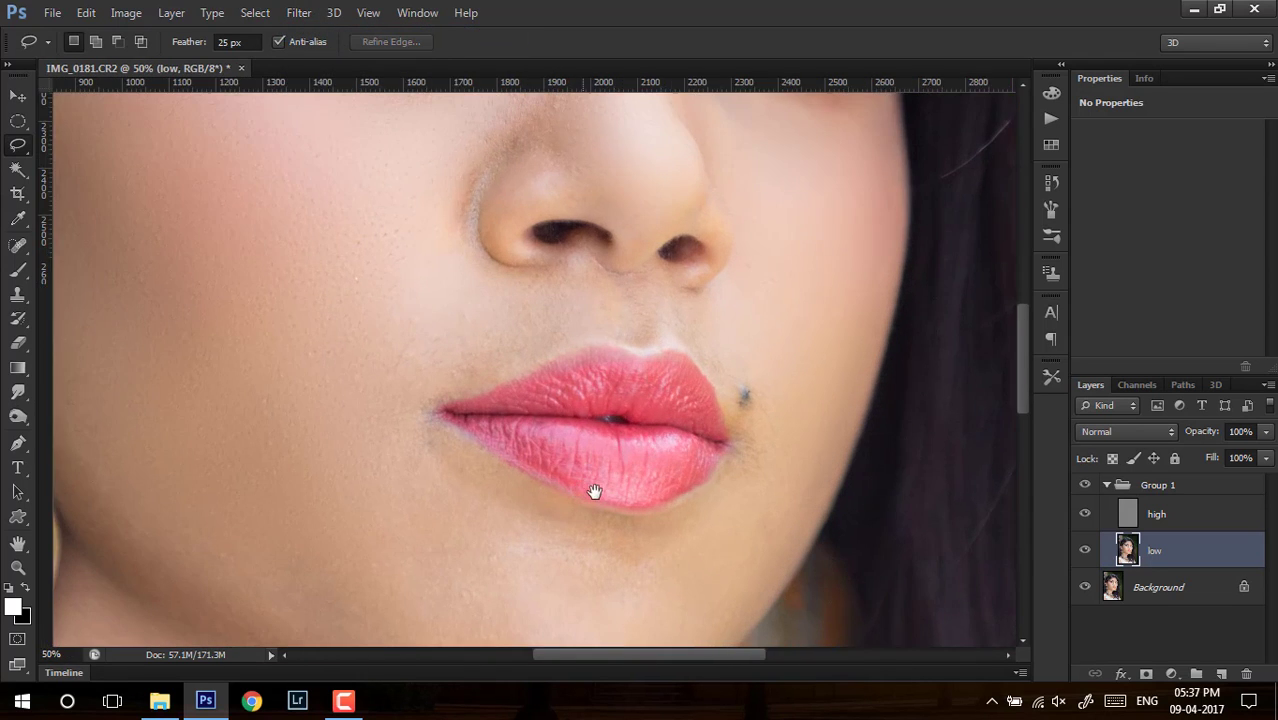
drag(593, 491, 673, 376)
mouse_move(684, 428)
mouse_down()
mouse_move(547, 368)
mouse_move(468, 358)
mouse_move(373, 415)
mouse_move(328, 472)
mouse_move(375, 541)
mouse_move(437, 574)
mouse_move(534, 602)
mouse_move(639, 603)
mouse_move(729, 581)
mouse_move(790, 531)
mouse_move(837, 453)
mouse_move(838, 404)
mouse_move(698, 424)
mouse_move(594, 428)
mouse_up()
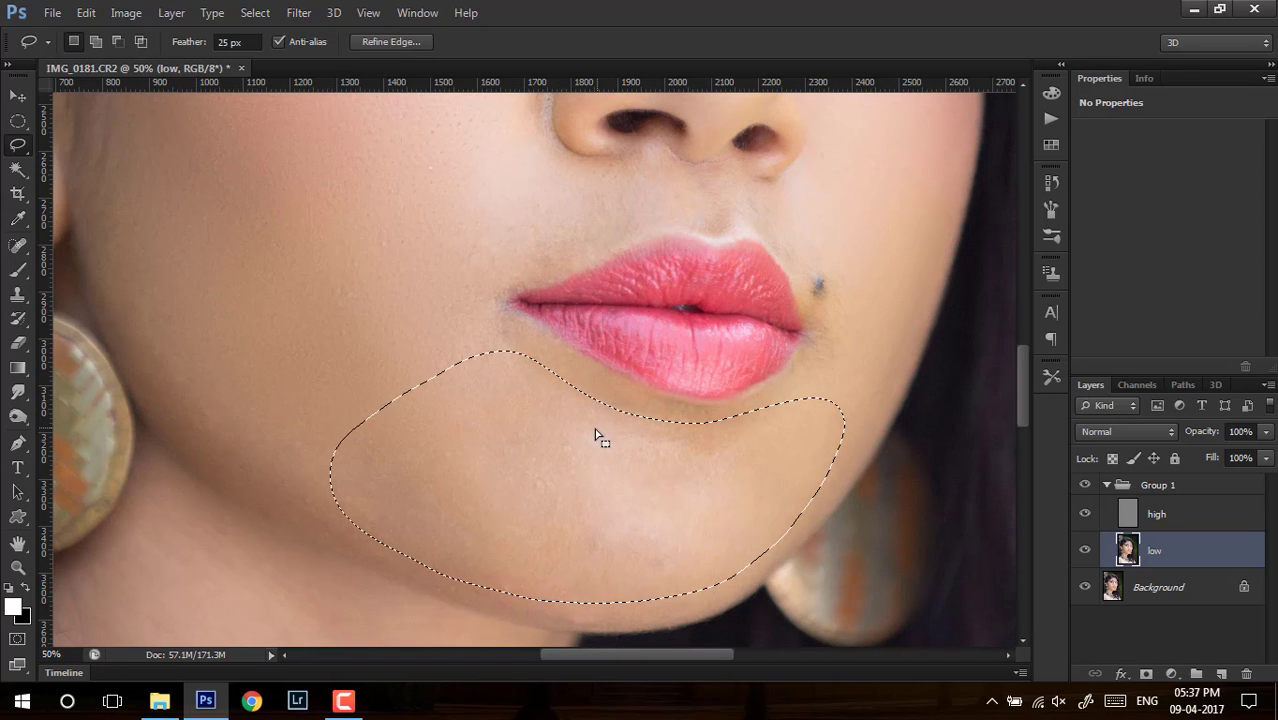
click(299, 13)
click(311, 35)
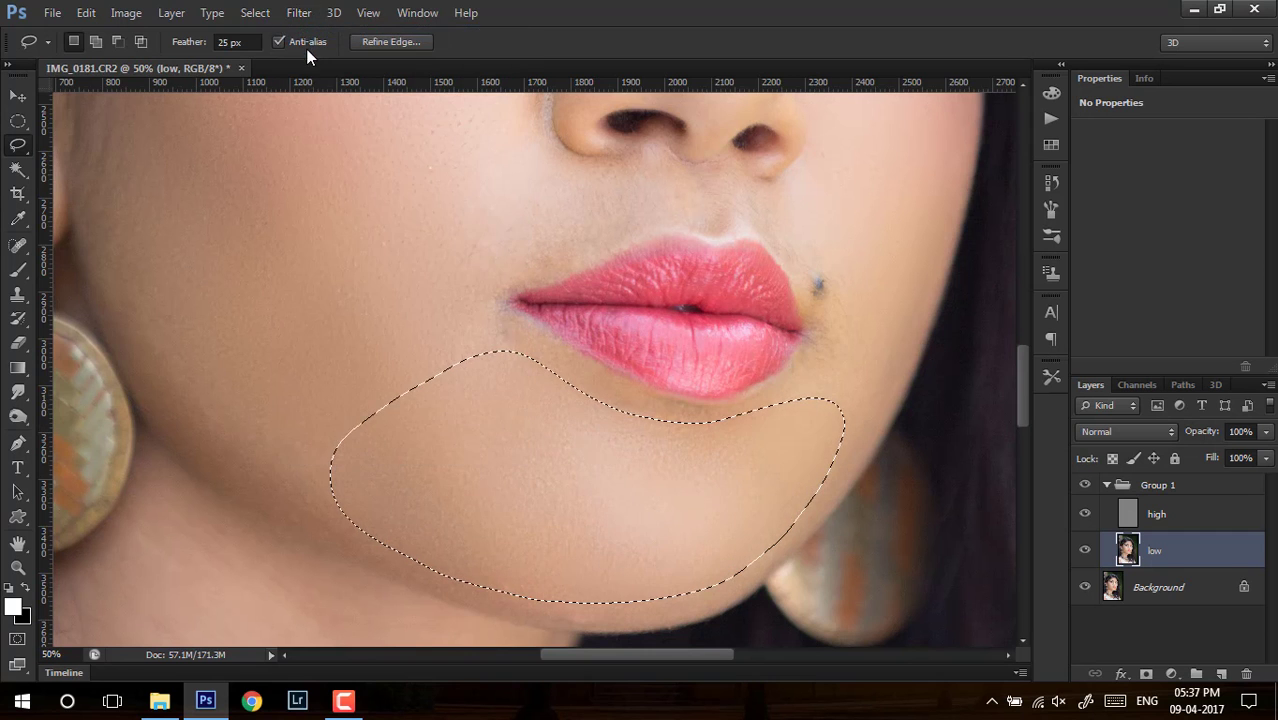
key(ctrl+d)
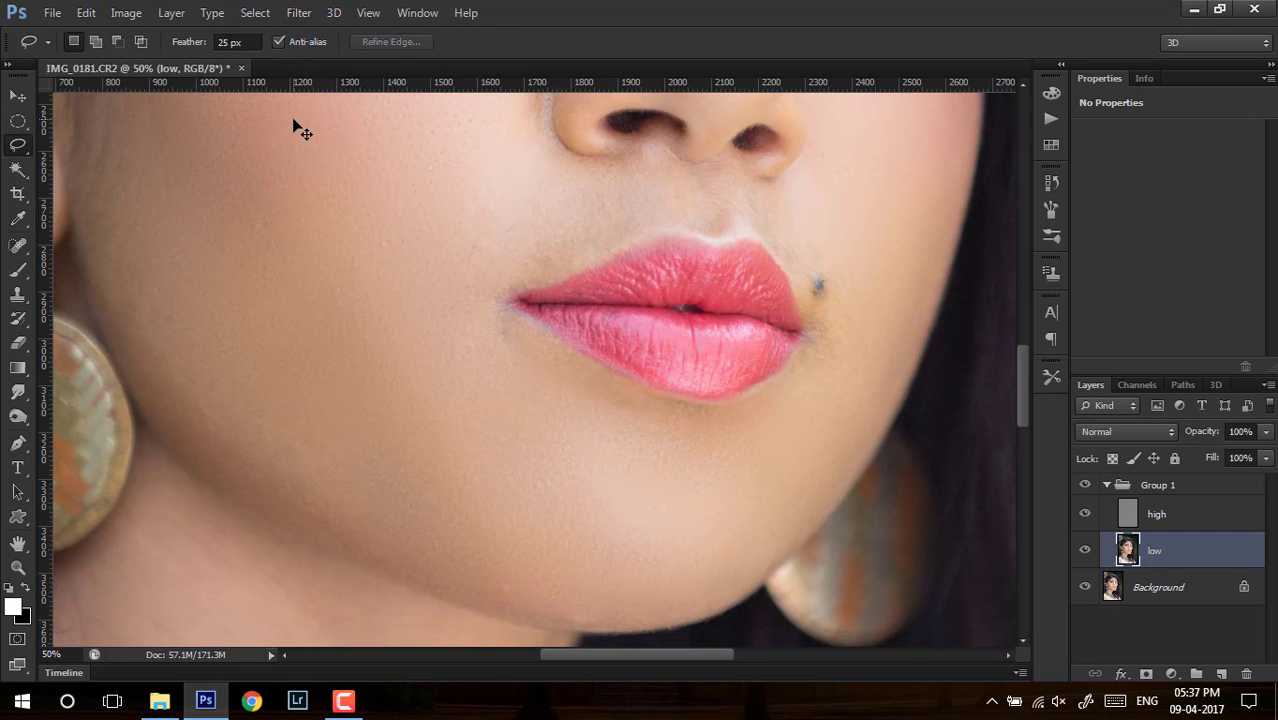
- Lasso the neck between the jaw and the necklace, extend the selection toward the neck's far edge, and reapply the Gaussian Blur
key(ctrl+minus)
key(ctrl+minus)
key(ctrl+minus)
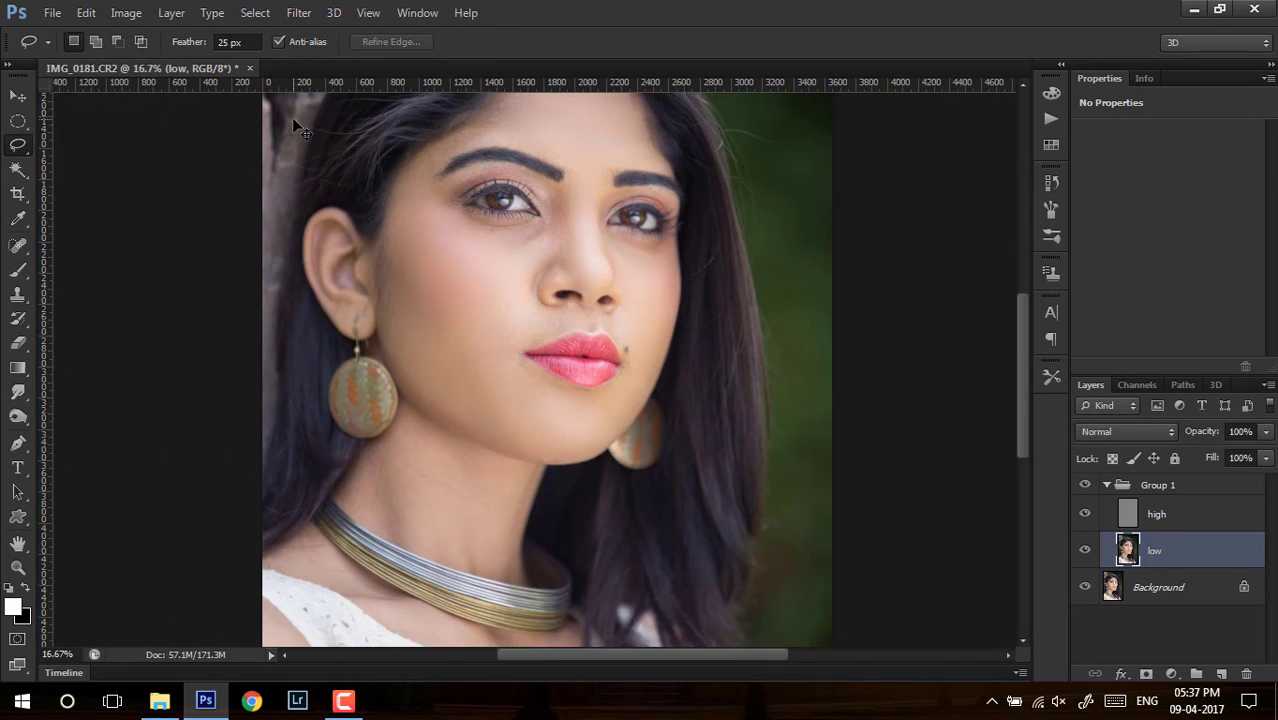
drag(635, 370, 636, 419)
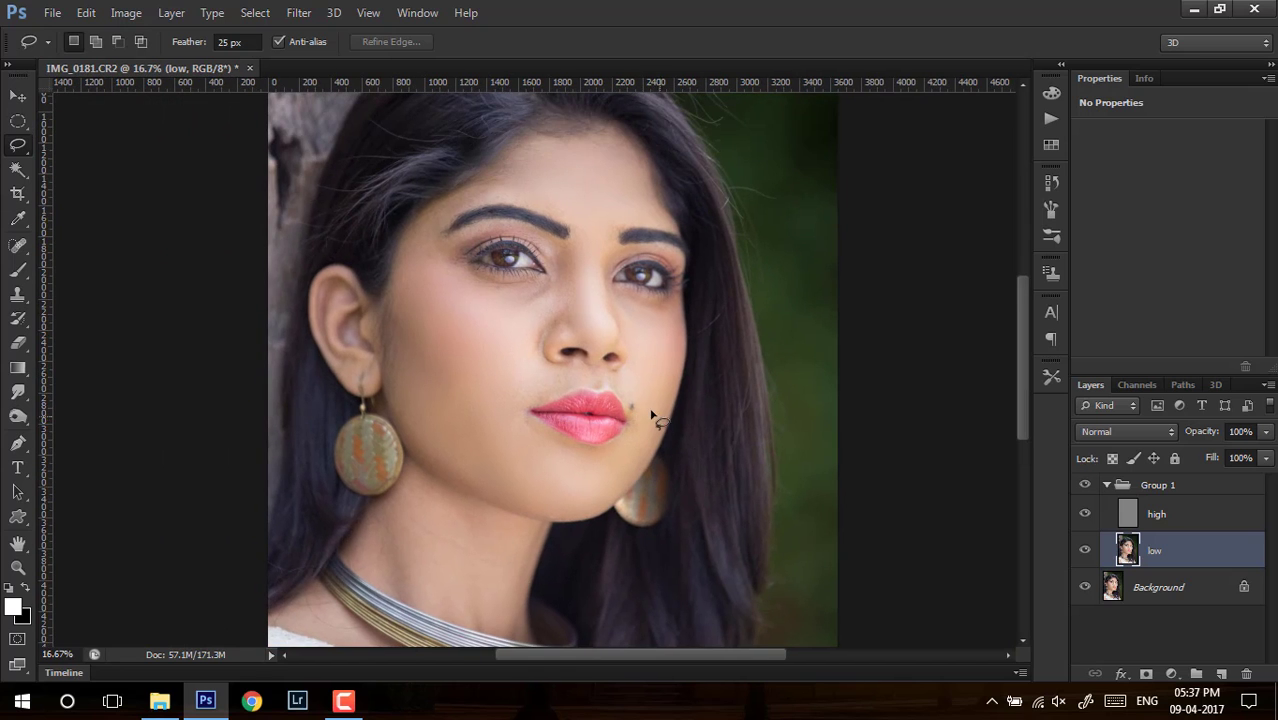
drag(514, 482, 651, 357)
ctrl+click(531, 447)
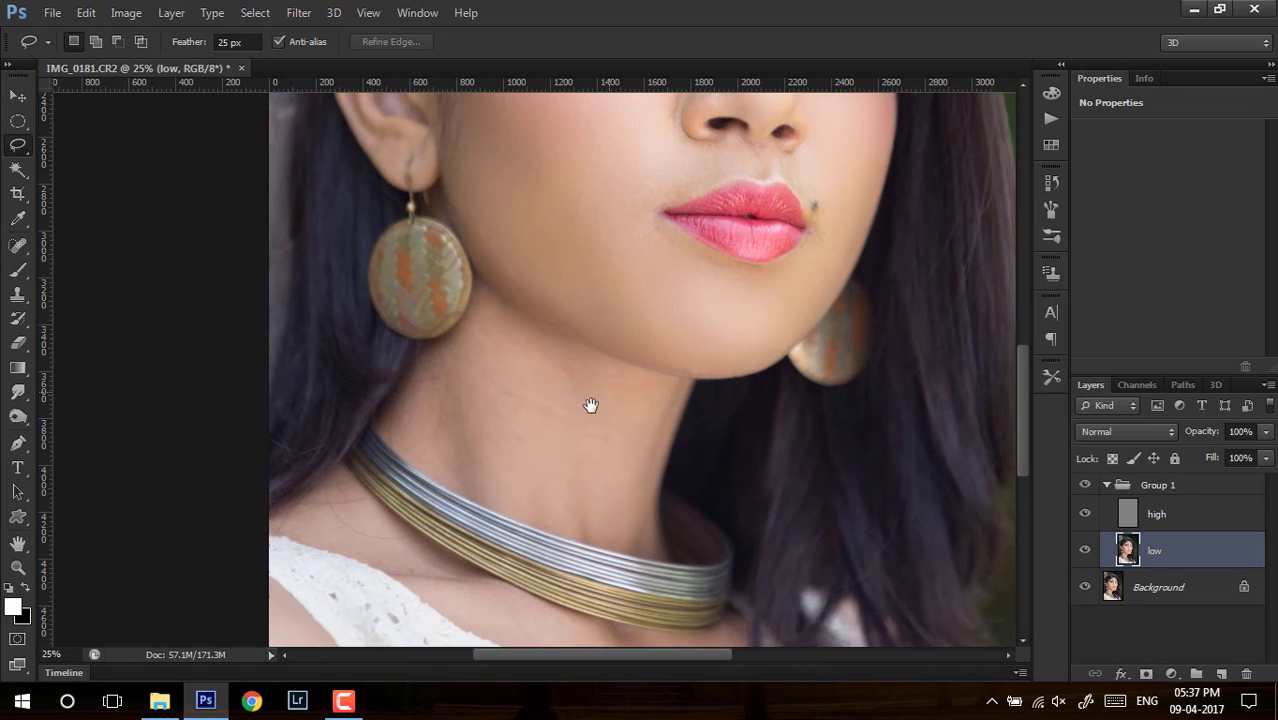
ctrl+click(585, 430)
drag(588, 433, 622, 400)
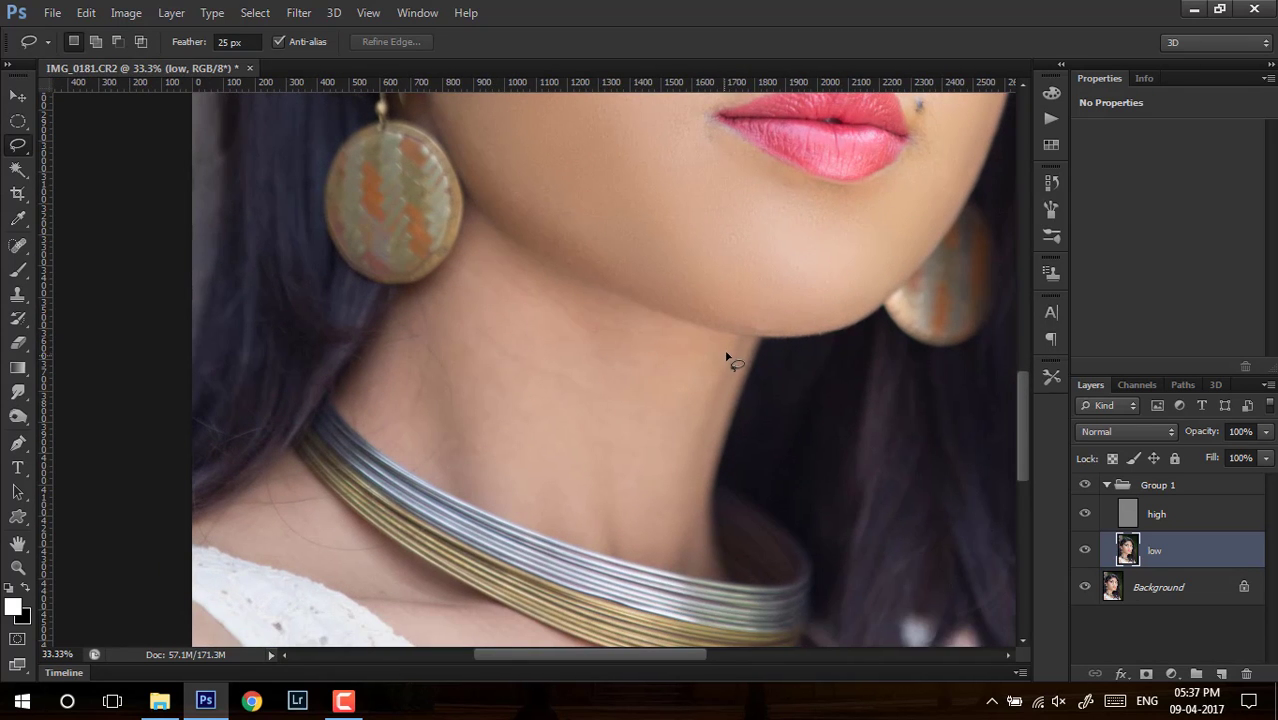
drag(727, 350, 557, 290)
mouse_move(383, 400)
mouse_down()
mouse_move(403, 448)
mouse_move(487, 498)
mouse_move(662, 549)
mouse_up()
mouse_move(685, 463)
mouse_down()
mouse_move(730, 349)
mouse_move(735, 362)
mouse_up()
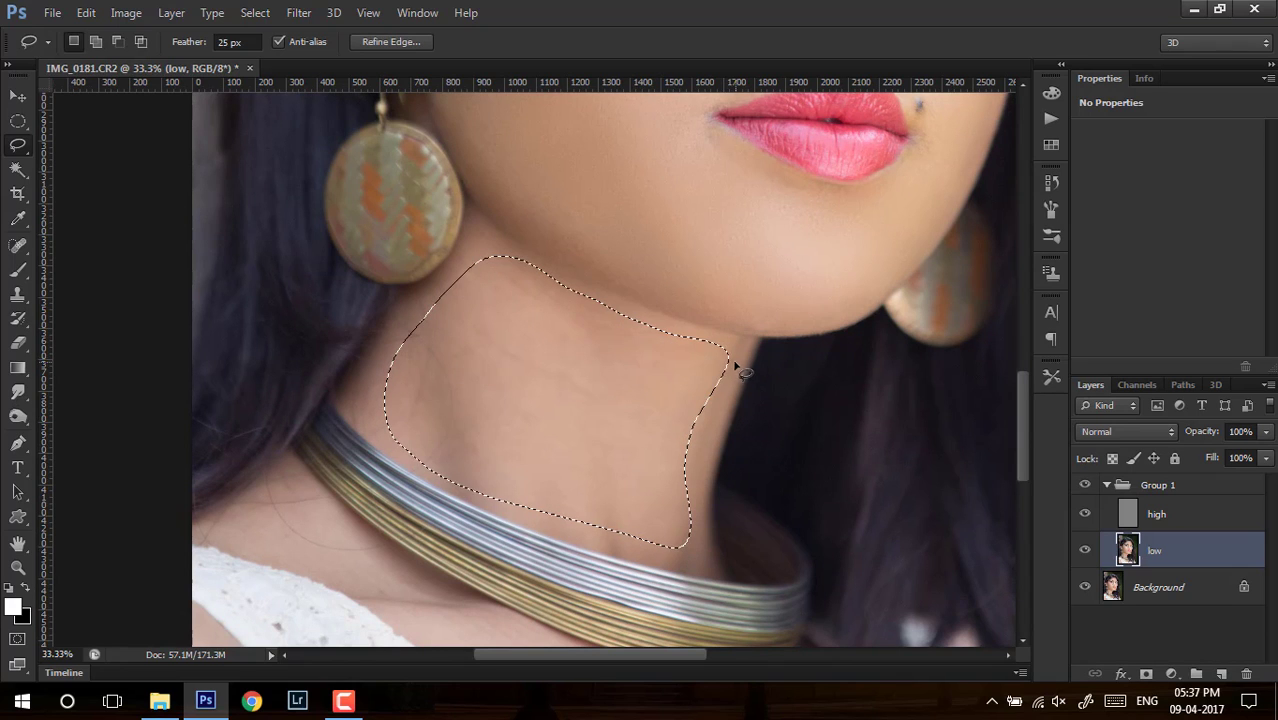
drag(697, 527, 688, 546)
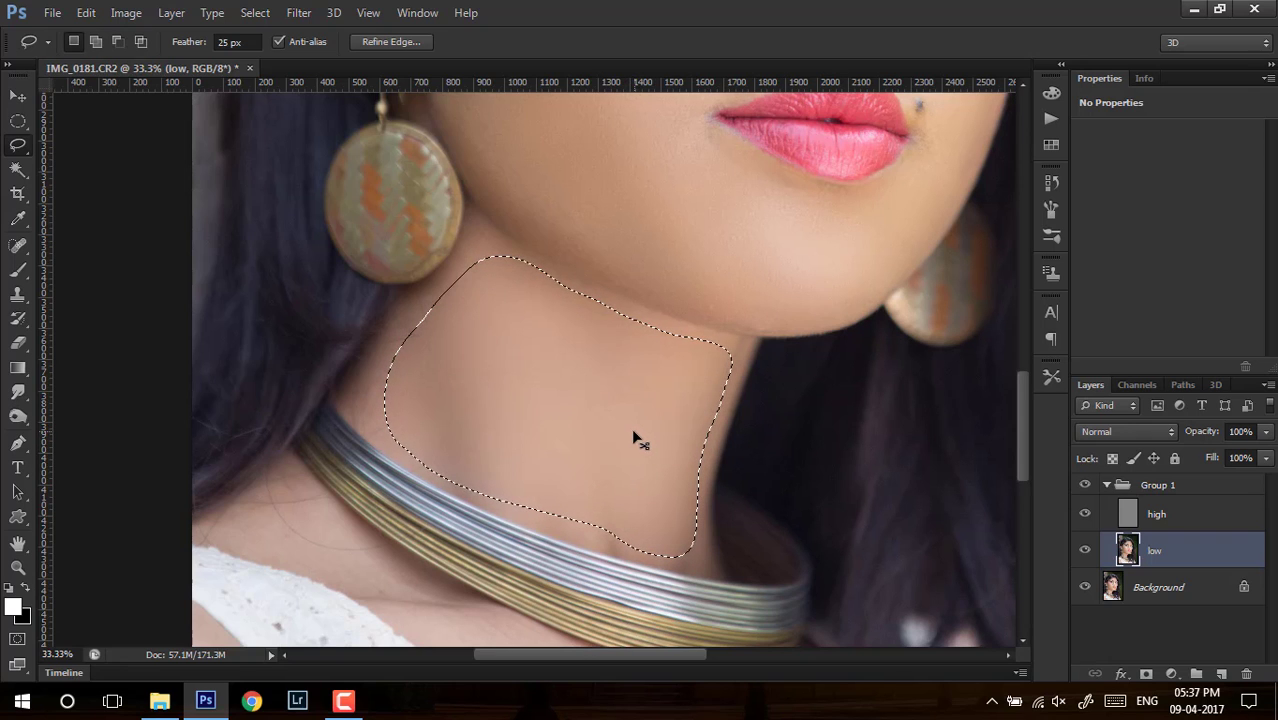
- Deselect the neck, lasso the chest skin between the necklace and lace neckline, lasso the bare shoulder beside the dress, and deselect
key(ctrl+d)
drag(613, 494, 649, 287)
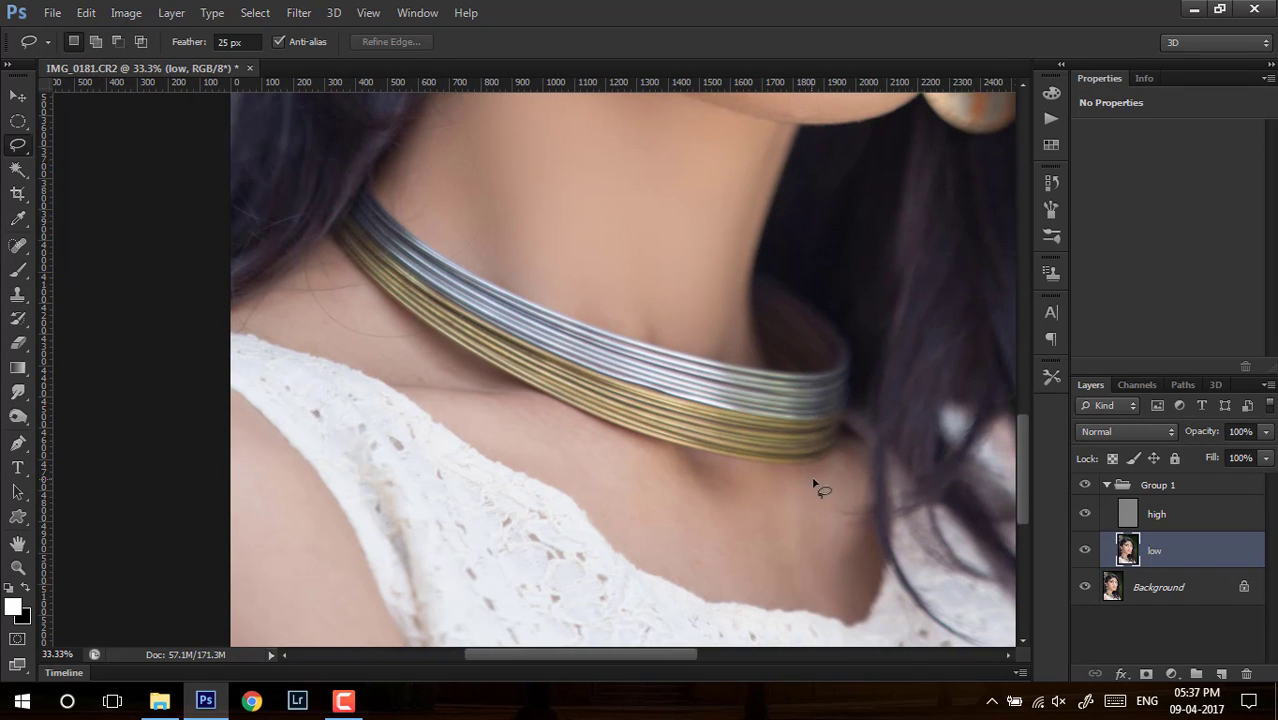
mouse_move(813, 483)
mouse_down()
mouse_move(710, 473)
mouse_move(492, 412)
mouse_move(650, 546)
mouse_move(752, 595)
mouse_up()
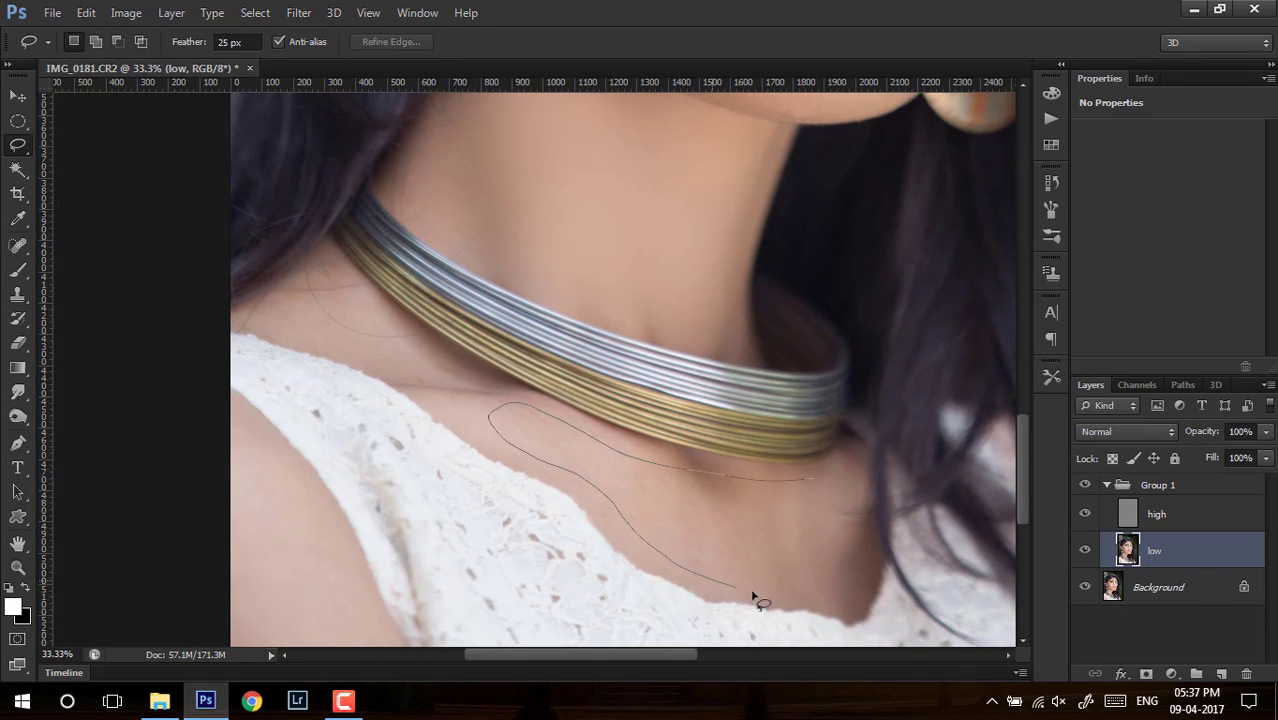
drag(845, 470, 848, 476)
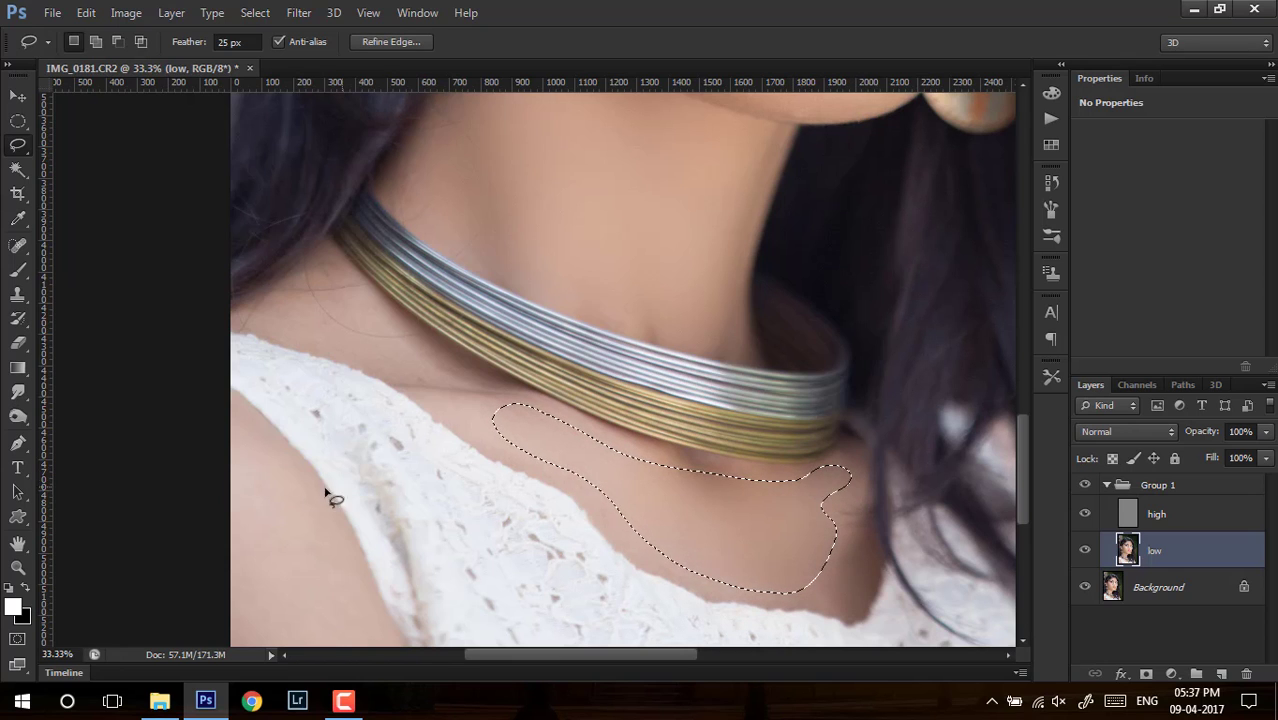
mouse_move(233, 420)
mouse_down()
mouse_move(314, 513)
mouse_move(384, 649)
mouse_move(177, 614)
mouse_move(208, 428)
mouse_move(228, 440)
mouse_up()
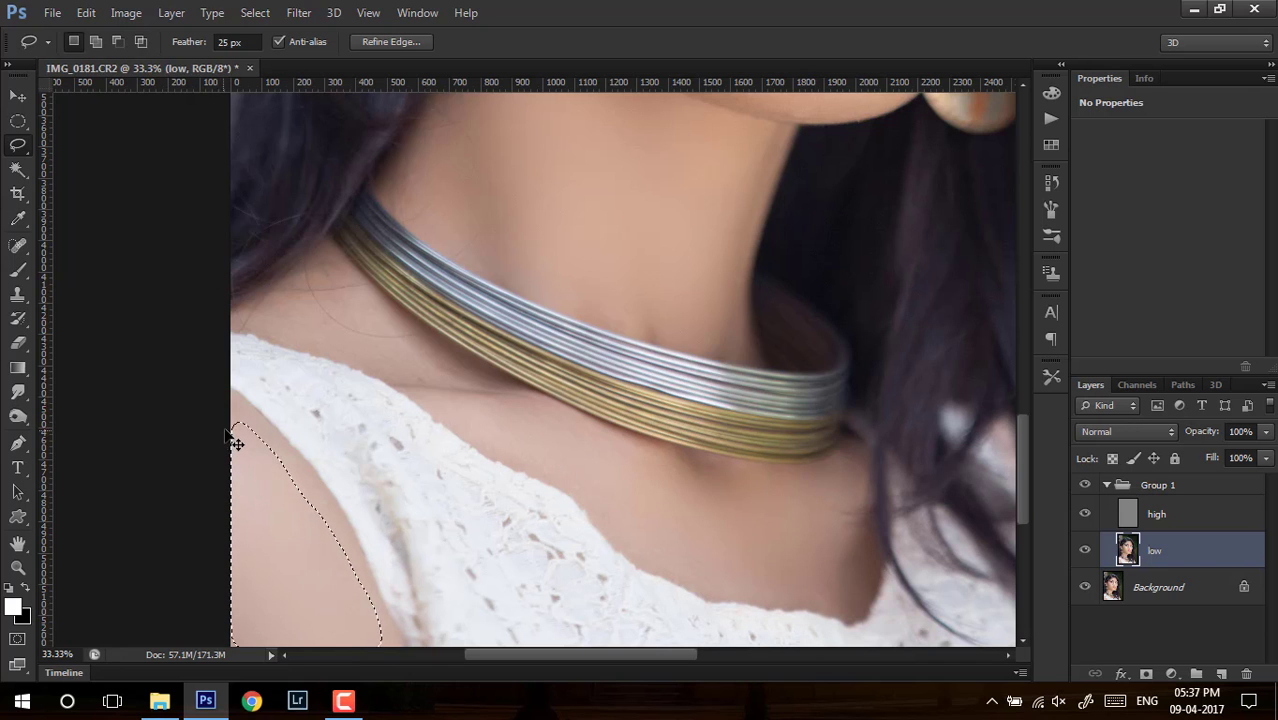
key(ctrl+d)
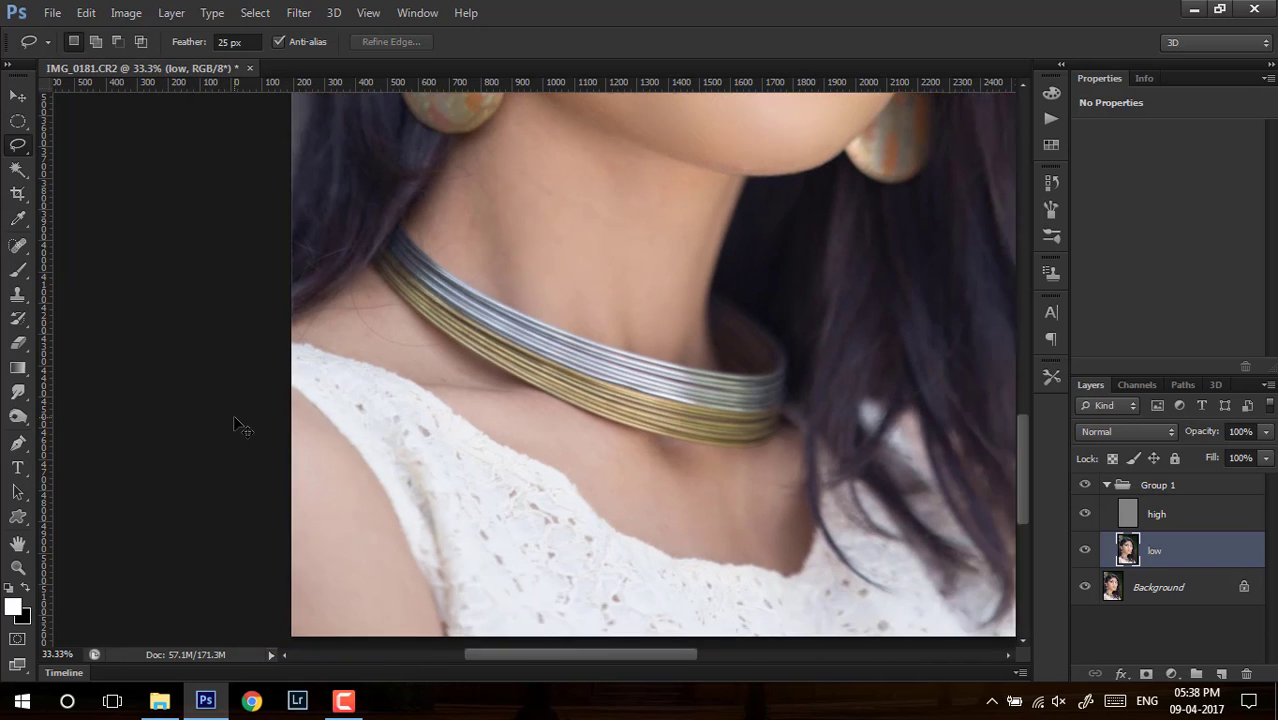
- Select Group 1 holding the high and low layers and collapse it
key(ctrl+minus)
key(ctrl+minus)
key(ctrl+minus)
key(ctrl+minus)
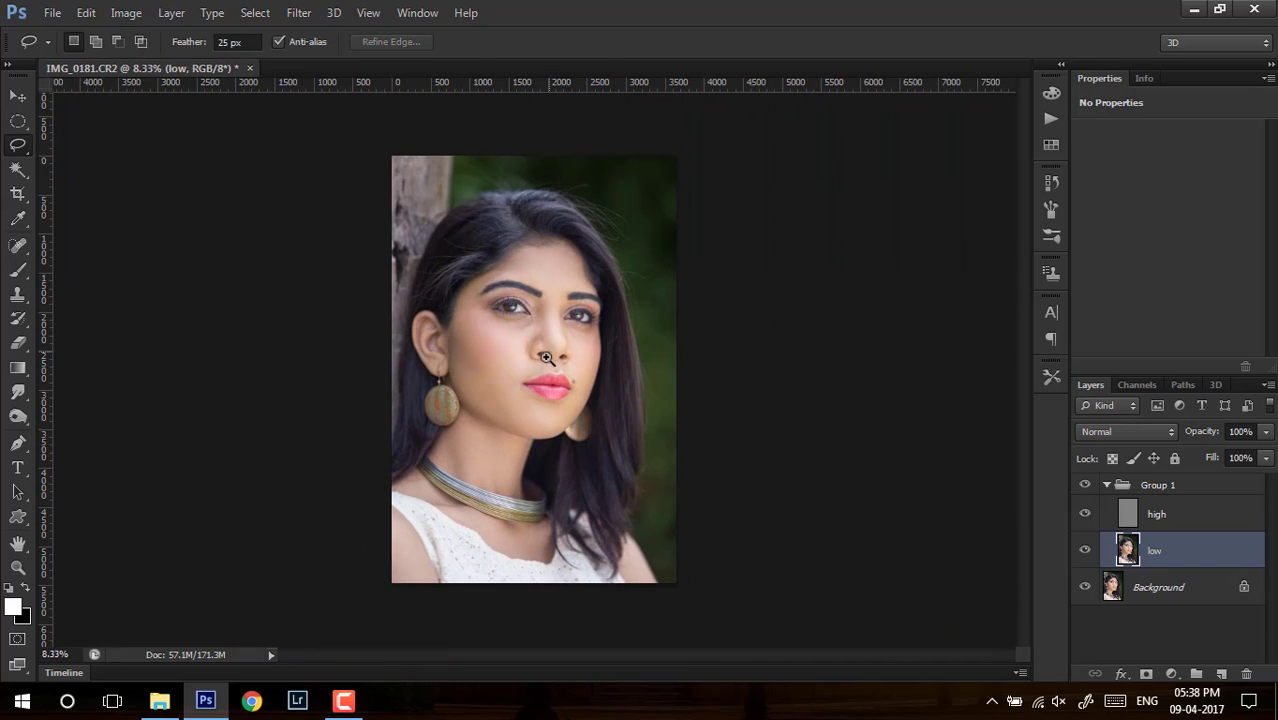
click(545, 357)
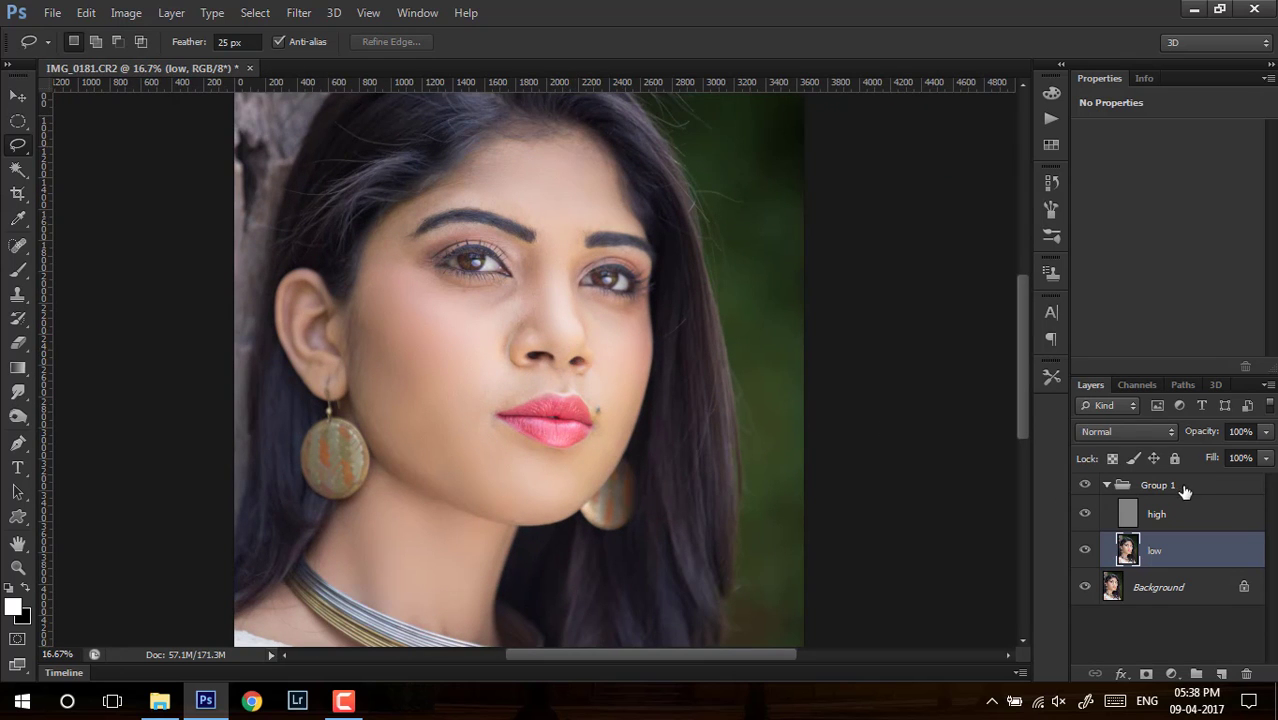
click(1145, 487)
click(1107, 486)
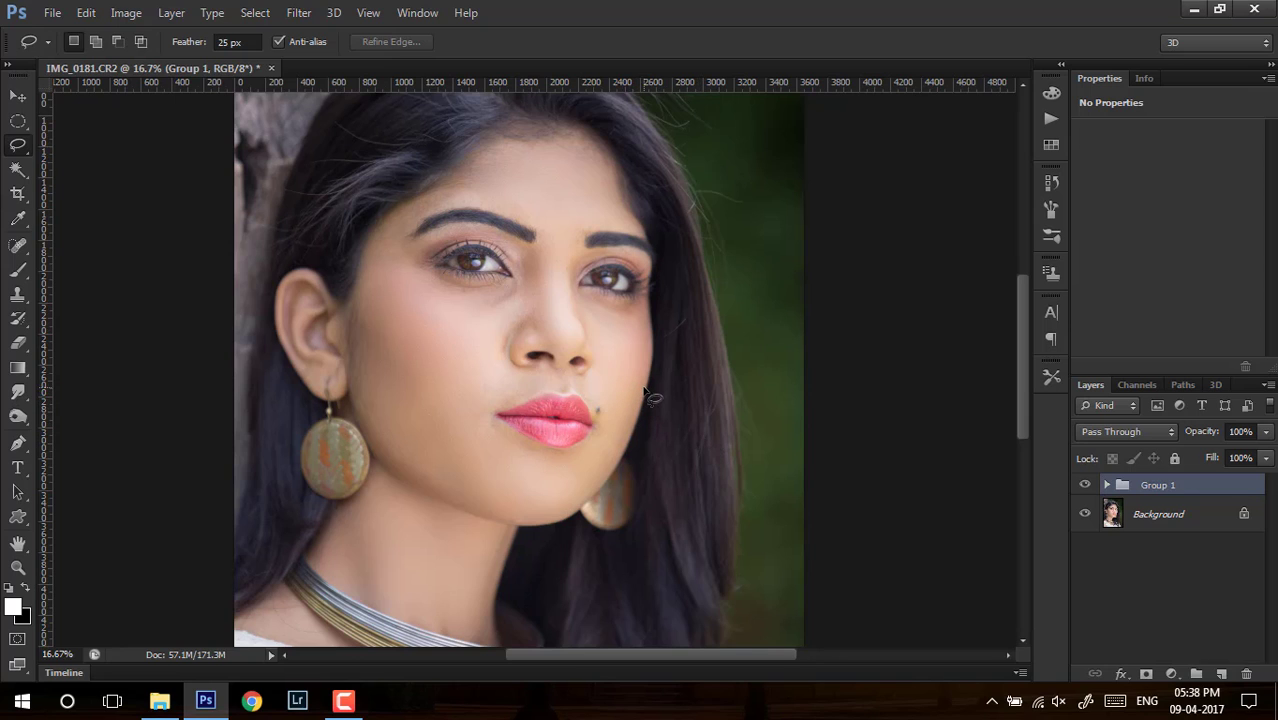
- Create a D&B layer above Group 1 in Soft Light mode filled with 50% gray, and toggle its visibility off and on
key(ctrl+shift+n)
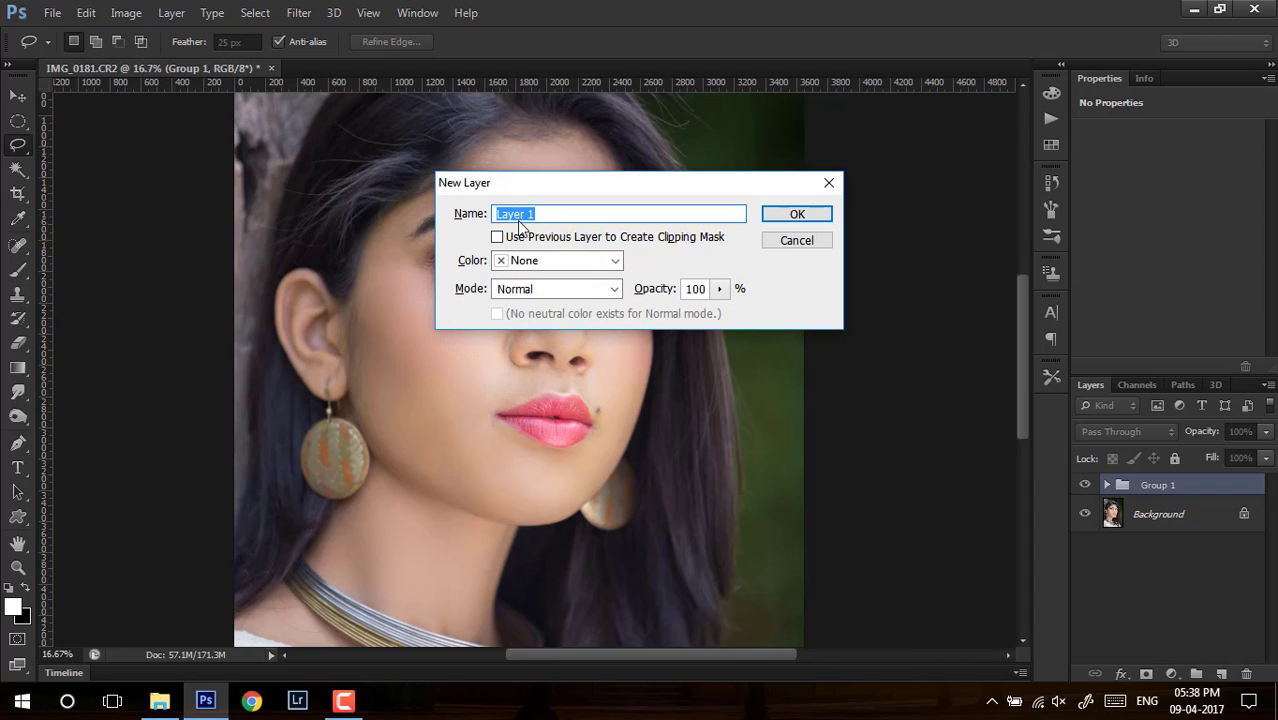
text(D&B)
click(556, 289)
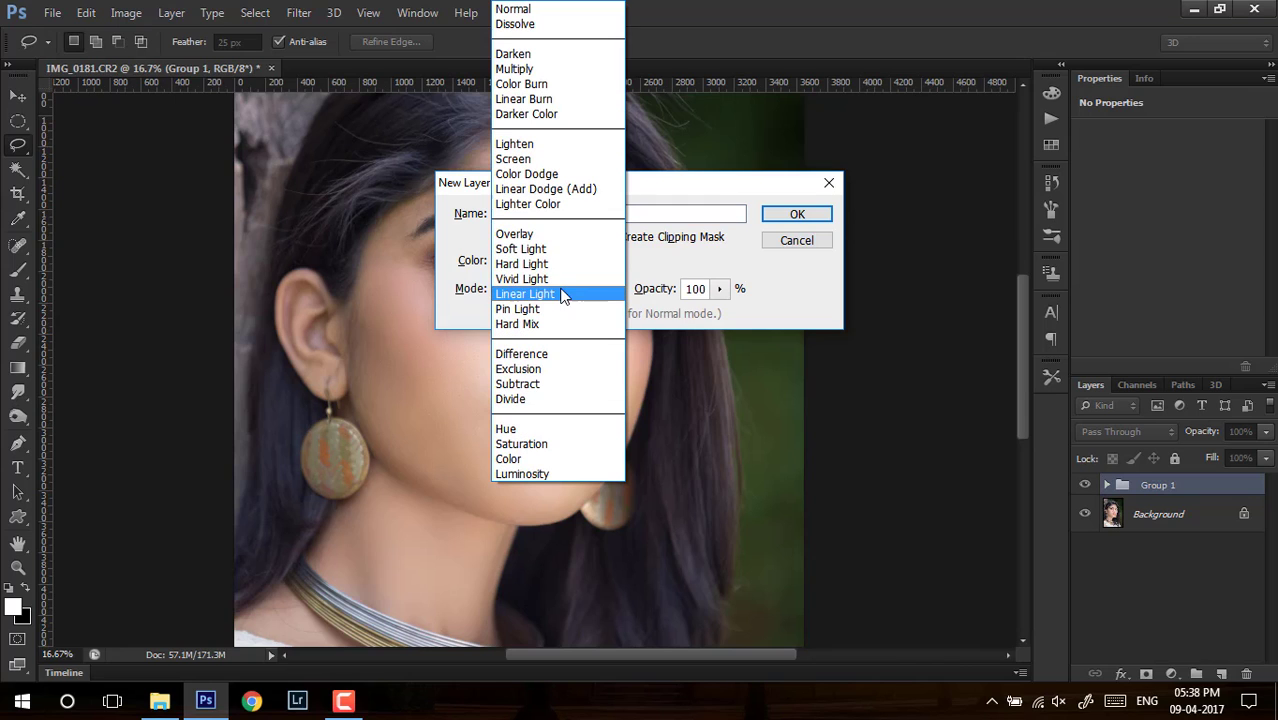
click(521, 249)
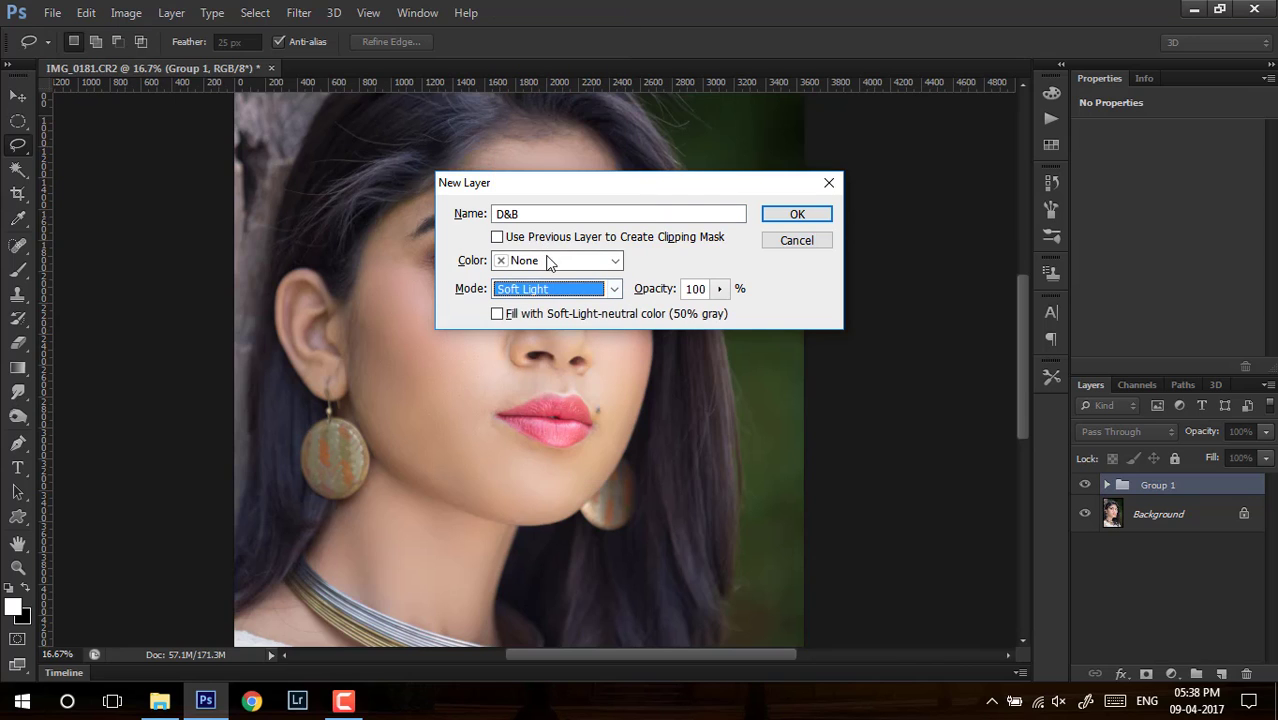
click(497, 314)
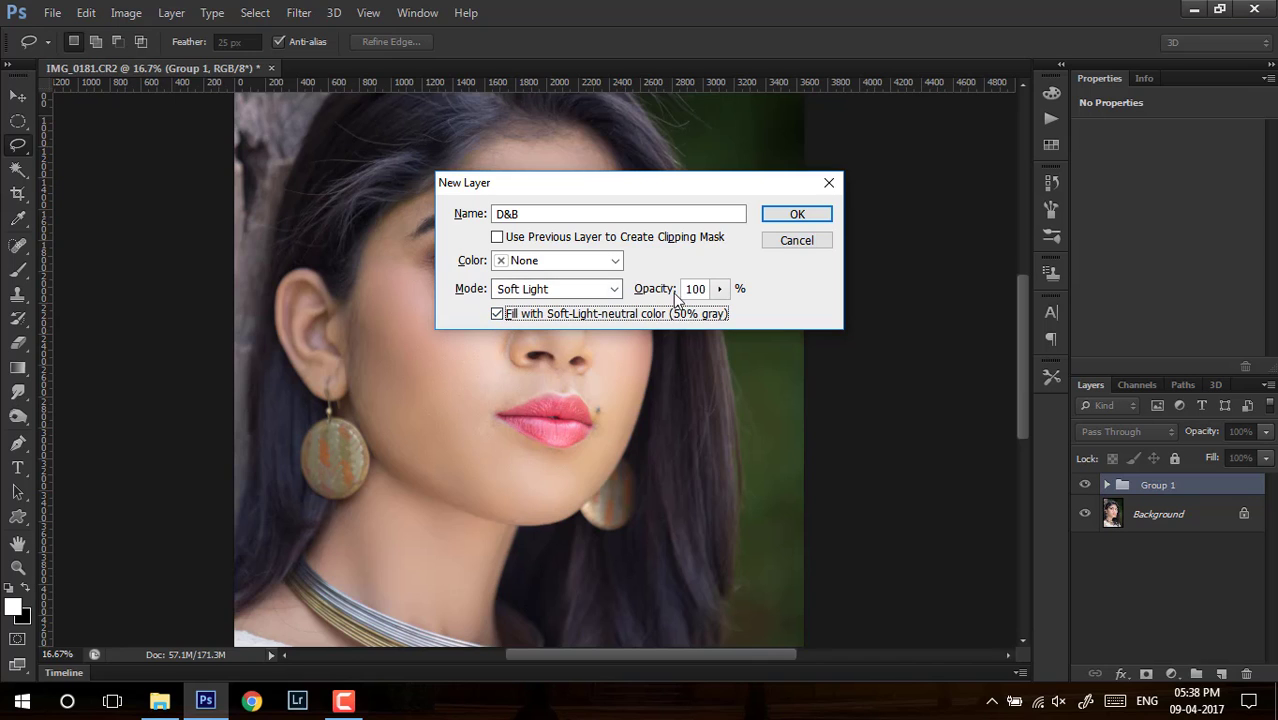
click(796, 221)
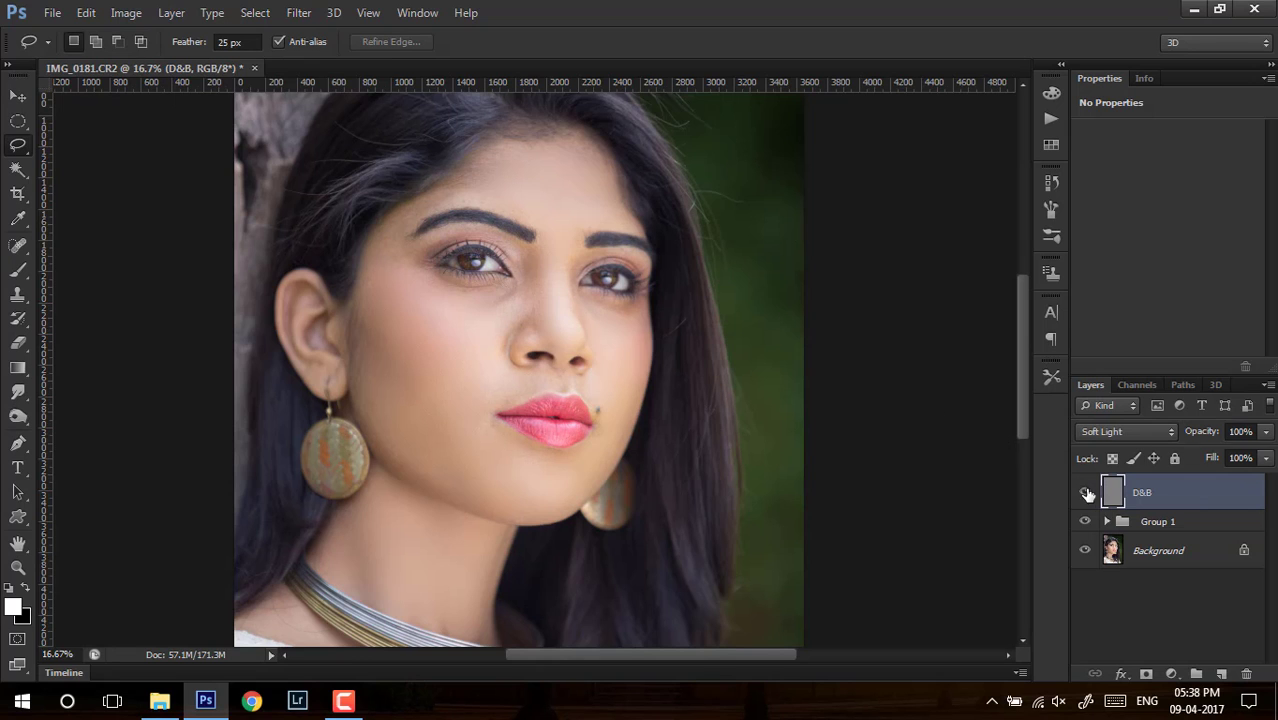
click(1086, 493)
click(1086, 493)
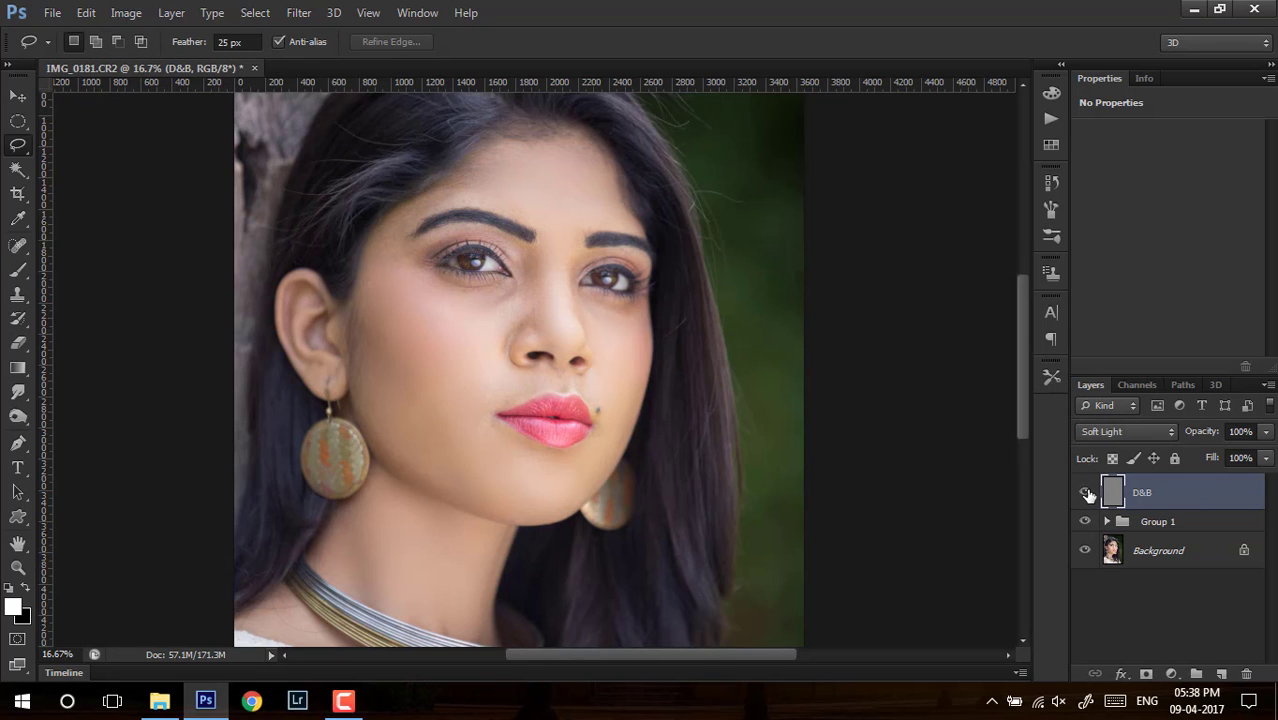
- Choose the Dodge tool and set its range to Midtones and its exposure to 21%
ctrl+click(516, 231)
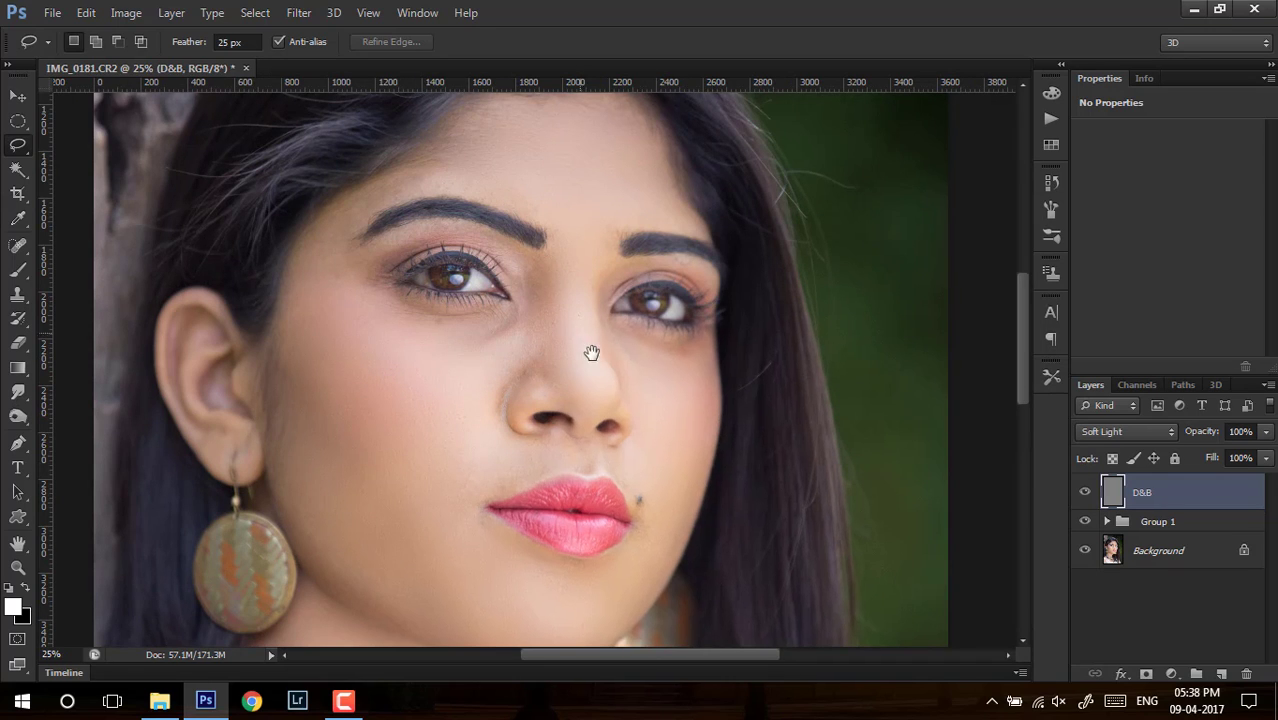
drag(588, 350, 609, 381)
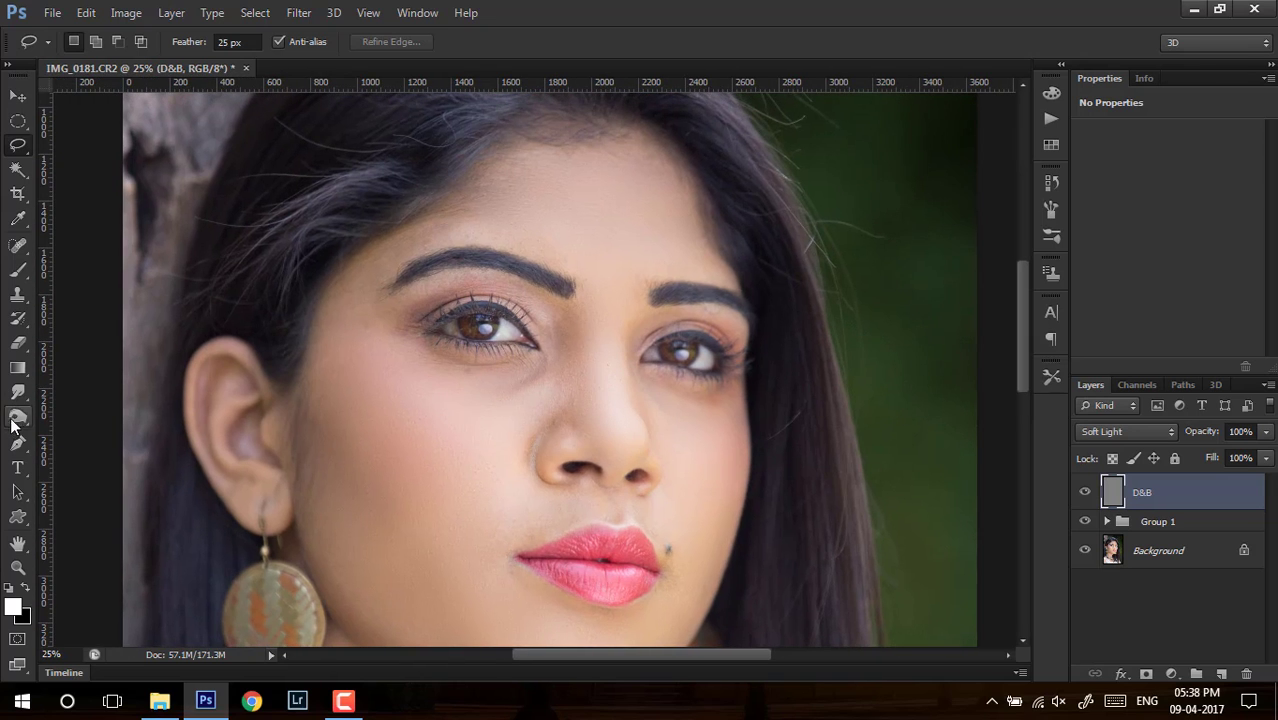
drag(18, 416, 78, 420)
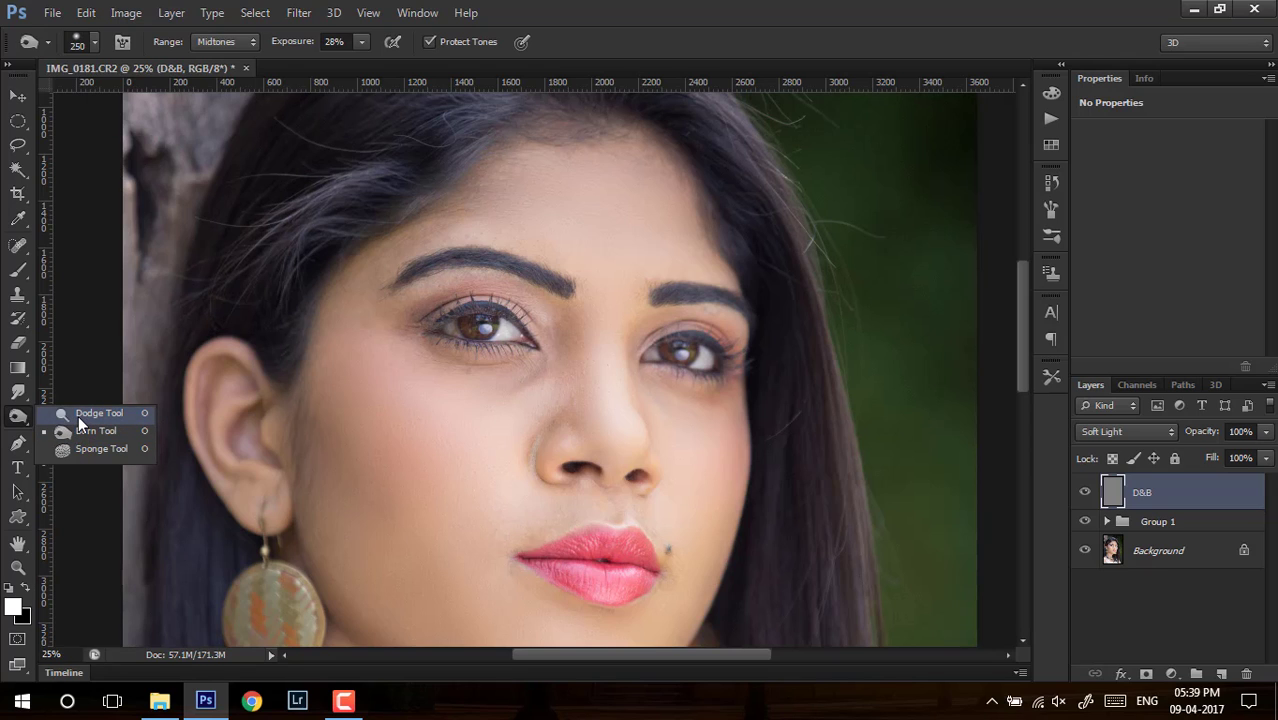
click(79, 414)
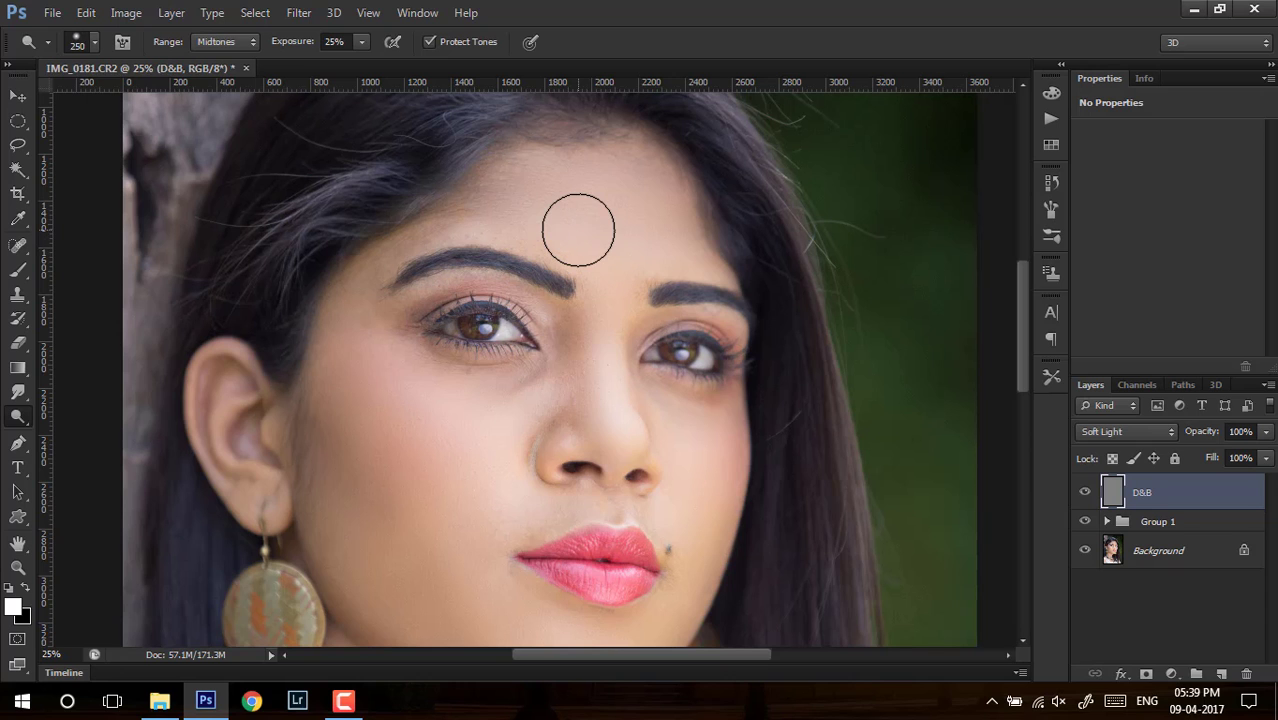
key(bracketleft)
click(593, 232)
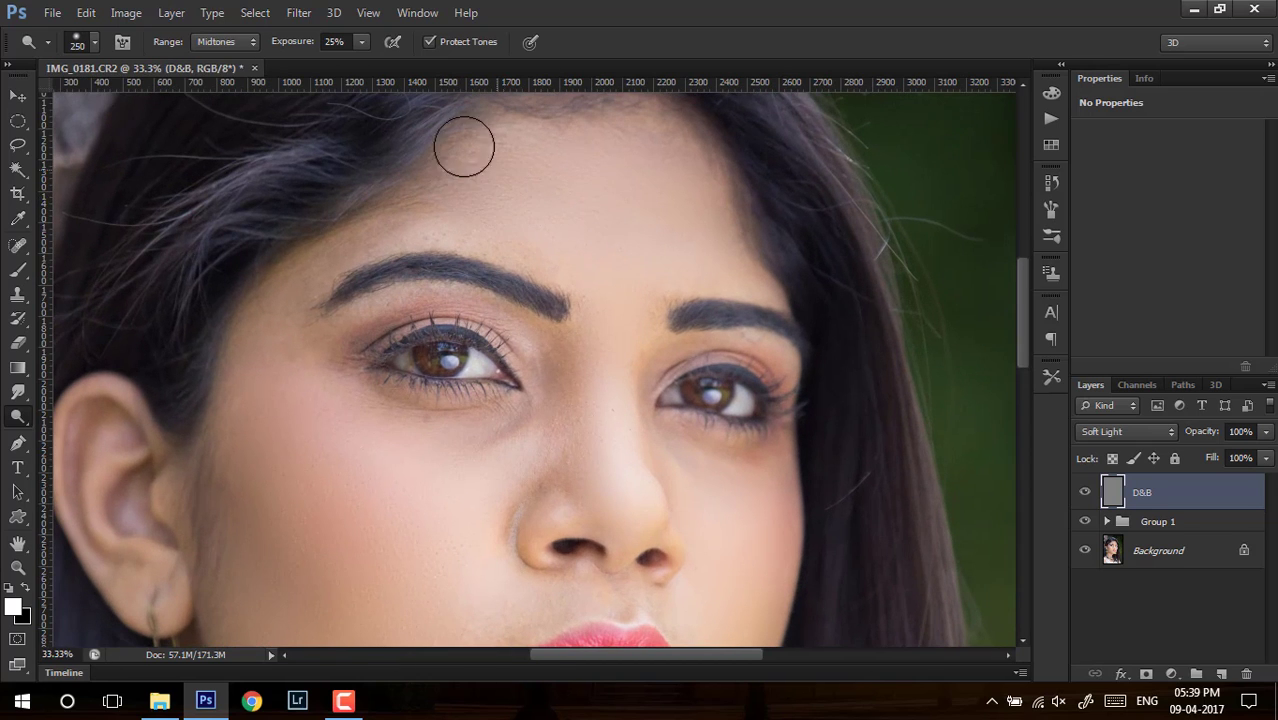
click(230, 42)
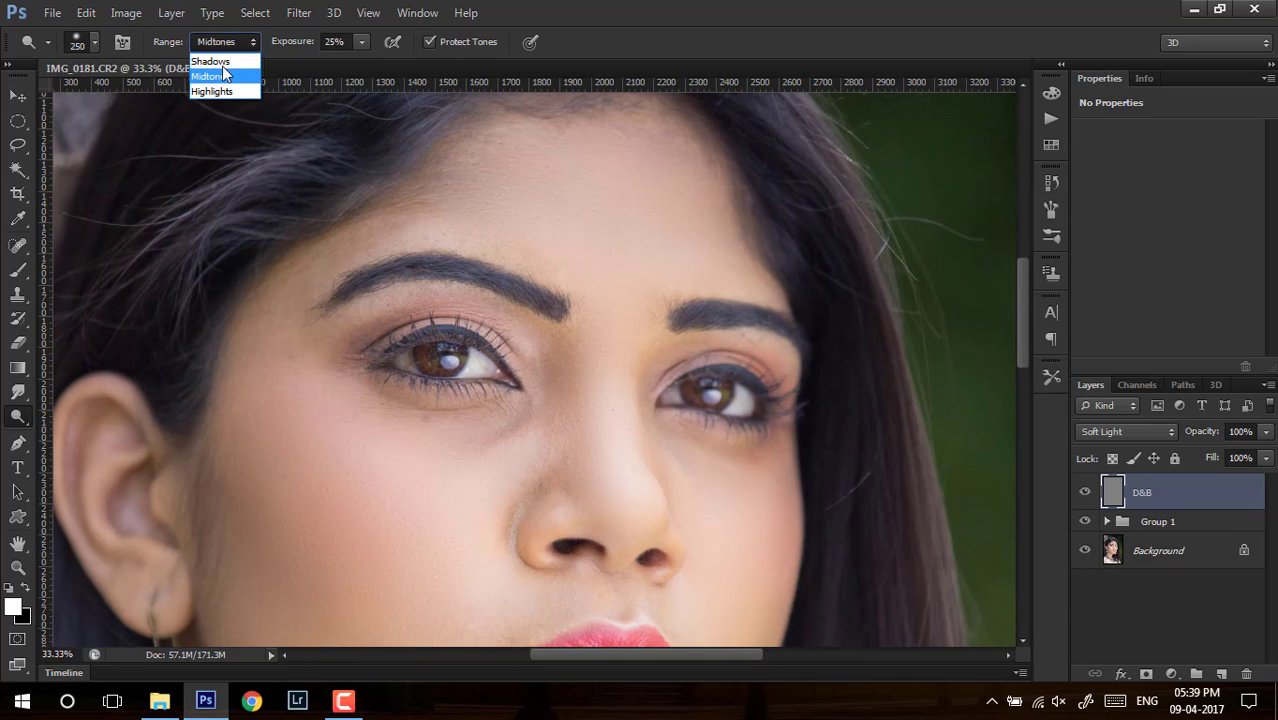
click(220, 78)
click(363, 44)
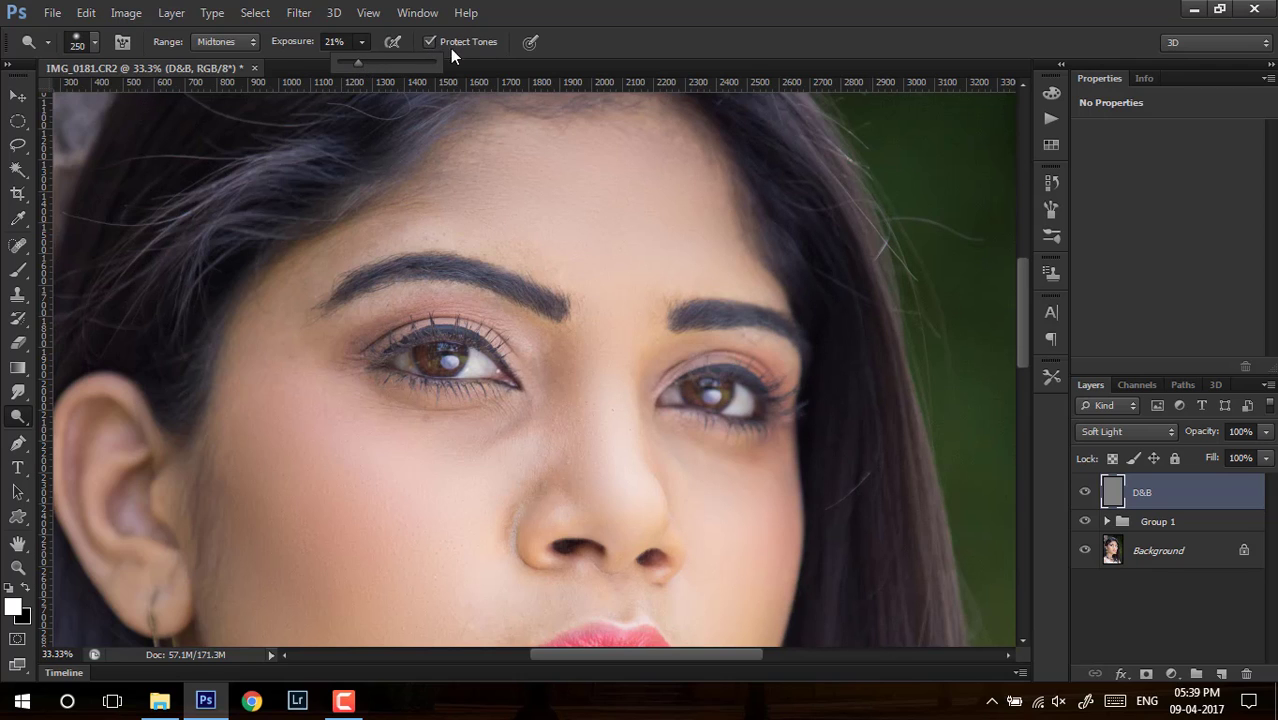
click(598, 52)
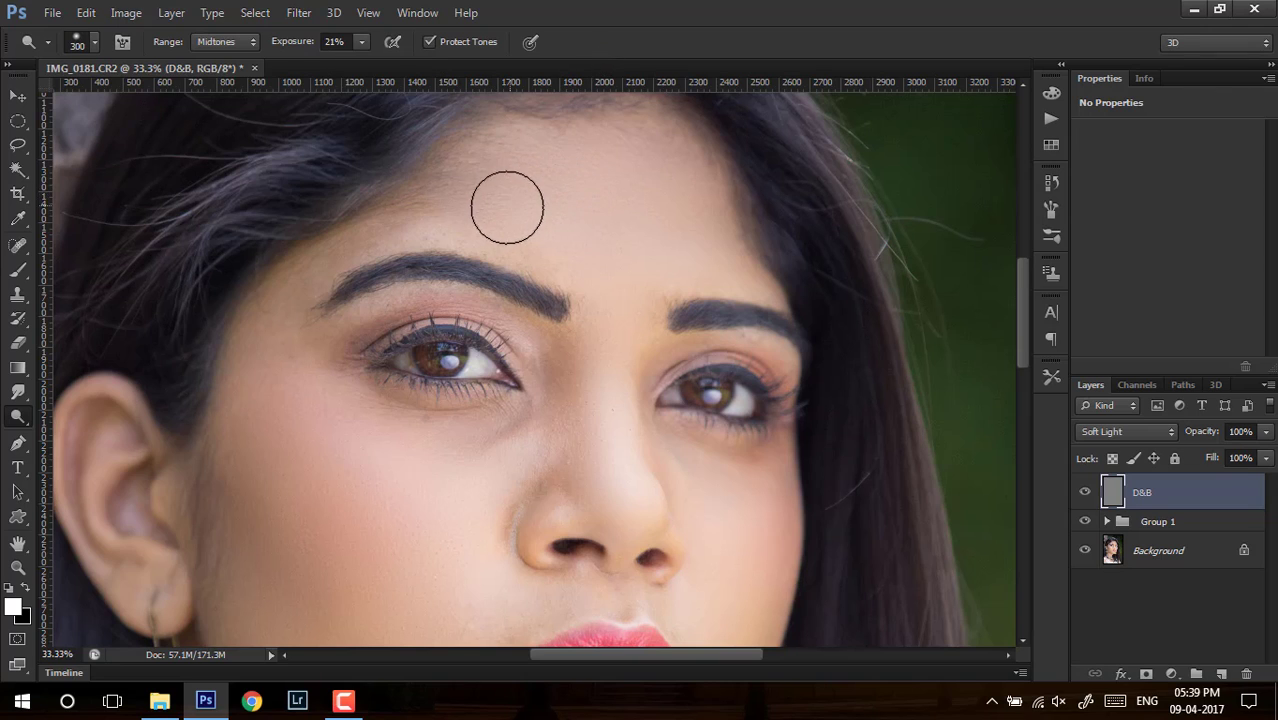
- Dodge the middle of the forehead at brush size 300, and the nose bridge down to its tip with a smaller brush
mouse_move(523, 217)
mouse_down()
mouse_move(613, 204)
mouse_move(530, 207)
mouse_move(589, 178)
mouse_move(536, 212)
mouse_move(656, 253)
mouse_move(629, 279)
mouse_move(683, 259)
mouse_move(650, 228)
mouse_up()
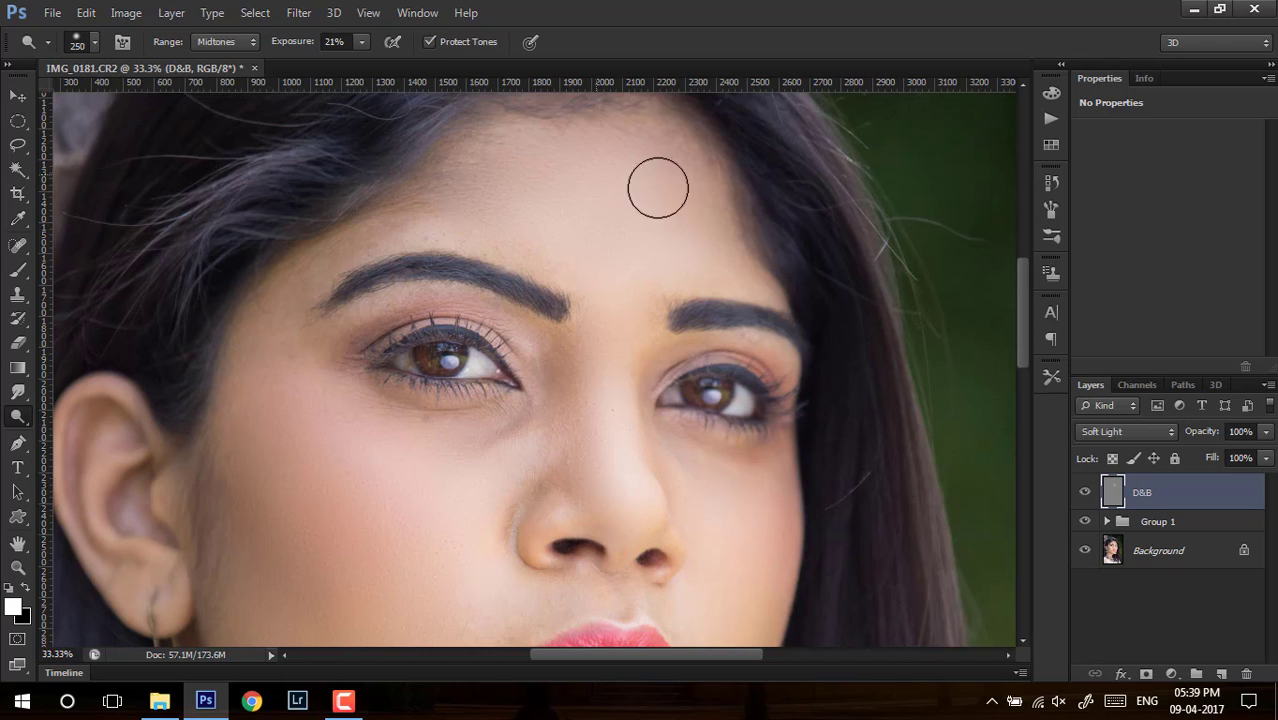
key(bracketleft)
drag(602, 345, 618, 480)
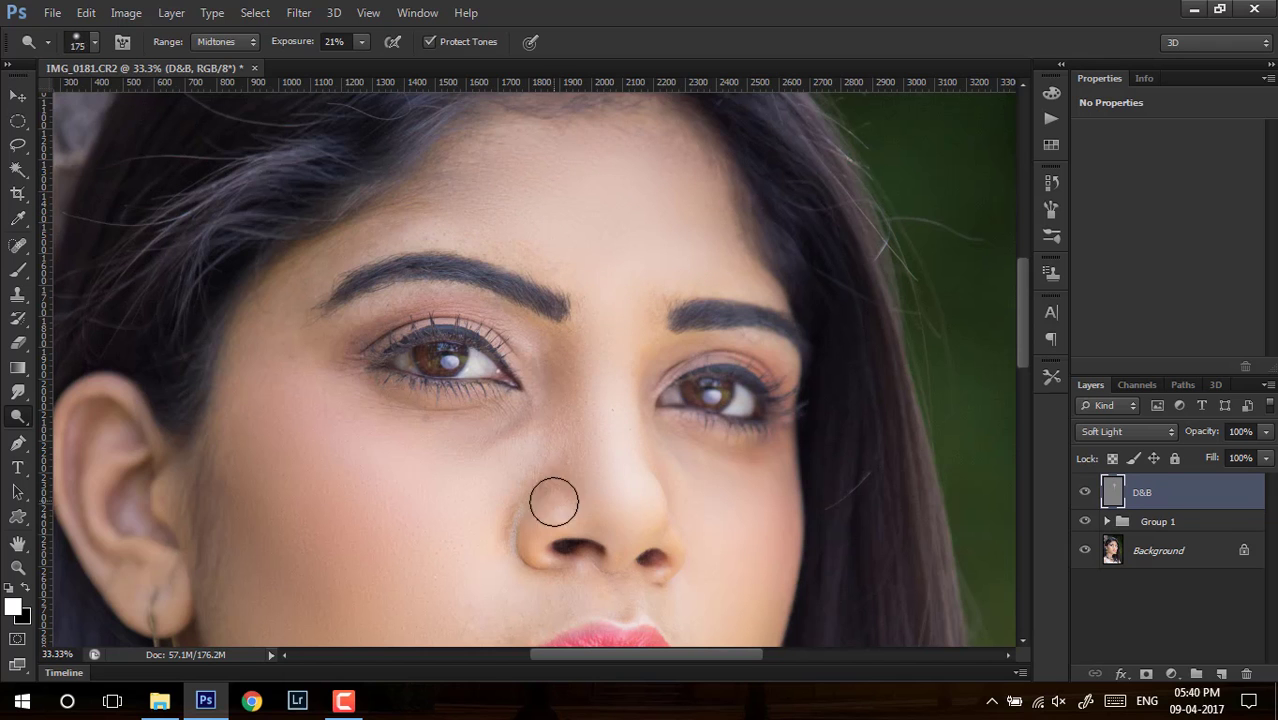
key(bracketleft)
key(bracketleft)
- Enlarge the Dodge brush to size 300 and brighten the near cheek below the eye
key(ctrl+minus)
key(bracketright)
key(bracketright)
key(bracketright)
key(bracketright)
mouse_move(392, 443)
mouse_down()
mouse_move(402, 378)
mouse_move(413, 507)
mouse_up()
drag(1021, 329, 1021, 363)
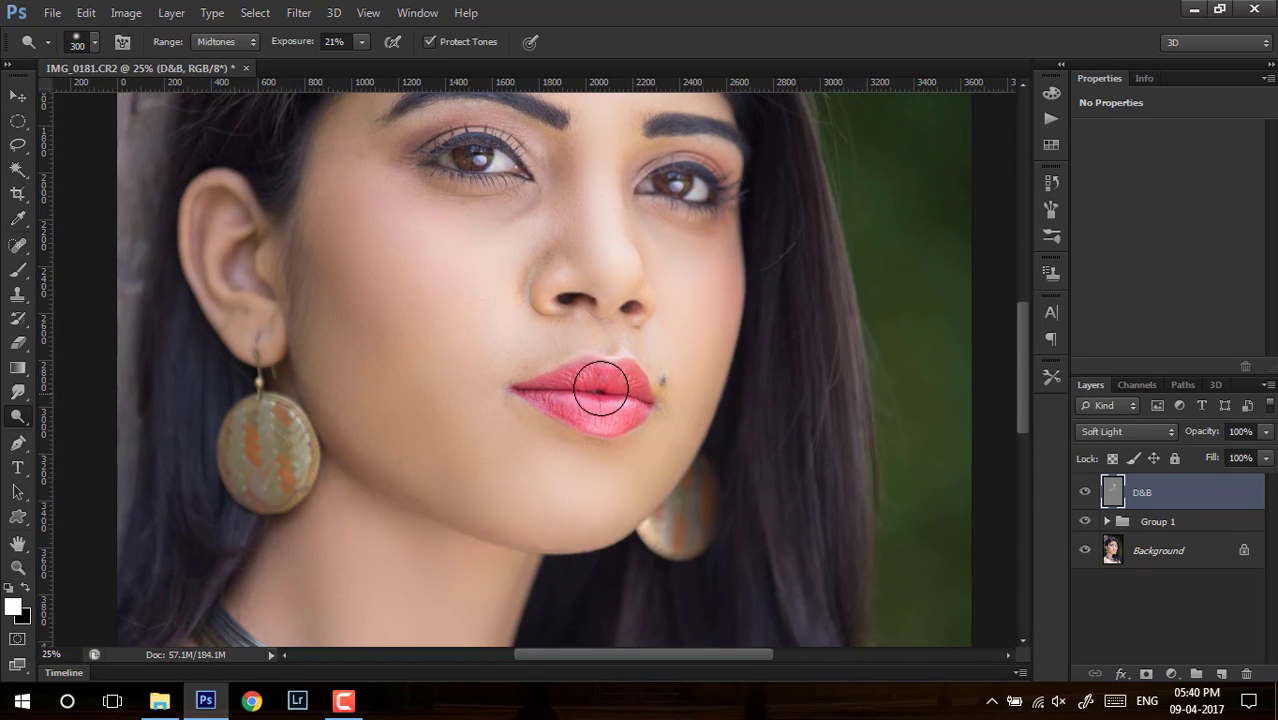
- Reduce the Dodge brush size to 30 for fine highlights
scroll(588, 322, up, 3)
key(bracketleft)
key(bracketleft)
key(bracketleft)
key(bracketleft)
key(bracketleft)
key(bracketleft)
key(bracketleft)
key(bracketleft)
key(bracketleft)
key(bracketleft)
key(bracketleft)
key(bracketleft)
key(bracketleft)
key(bracketleft)
key(bracketleft)
key(ctrl+minus)
key(ctrl+minus)
key(ctrl+minus)
key(ctrl+minus)
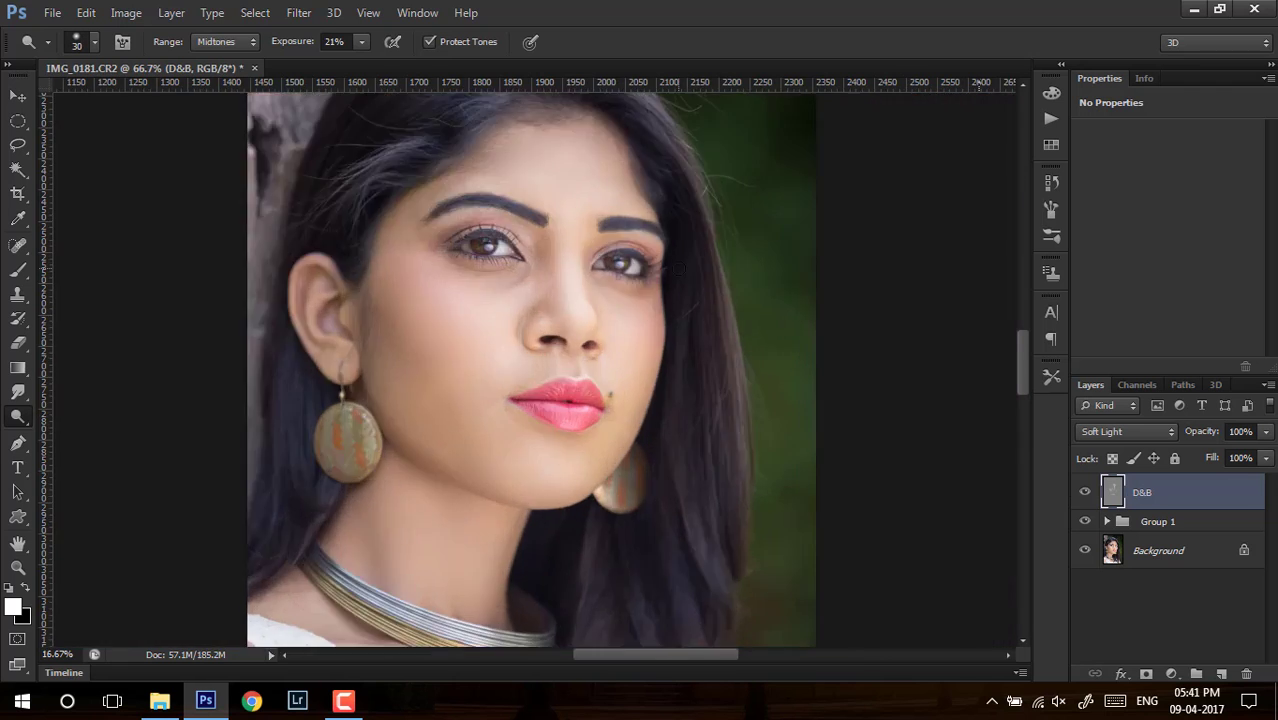
- Switch to the Burn tool with the Midtones range and set its exposure to 26%
scroll(510, 250, up, 3)
key(ctrl+minus)
key(ctrl+minus)
key(ctrl+minus)
key(ctrl+minus)
drag(1021, 305, 1021, 312)
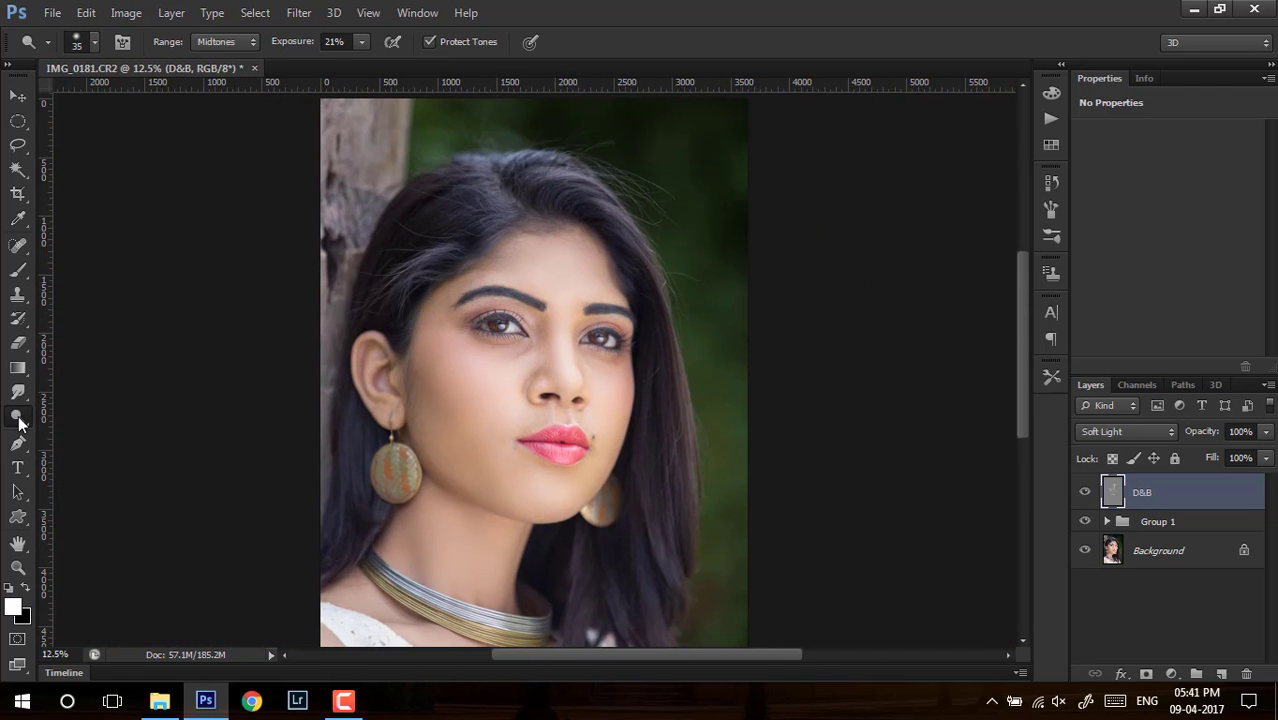
drag(18, 423, 71, 434)
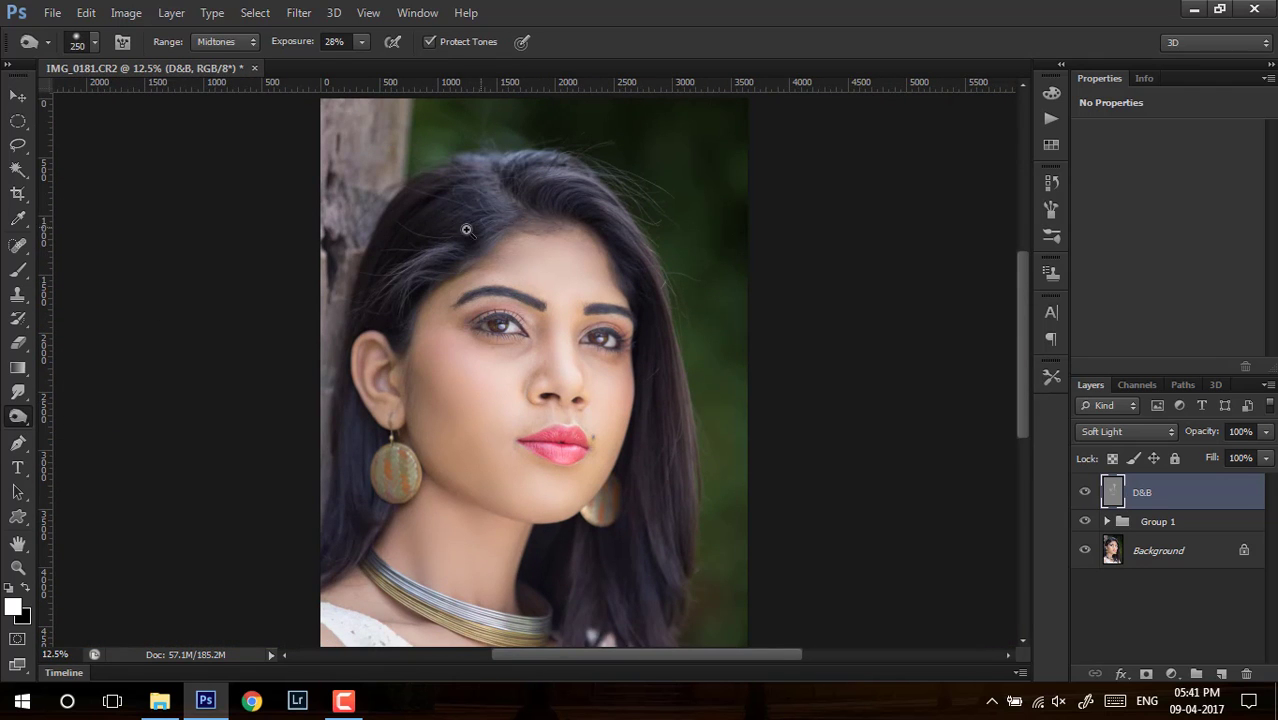
ctrl+click(466, 230)
ctrl+click(453, 240)
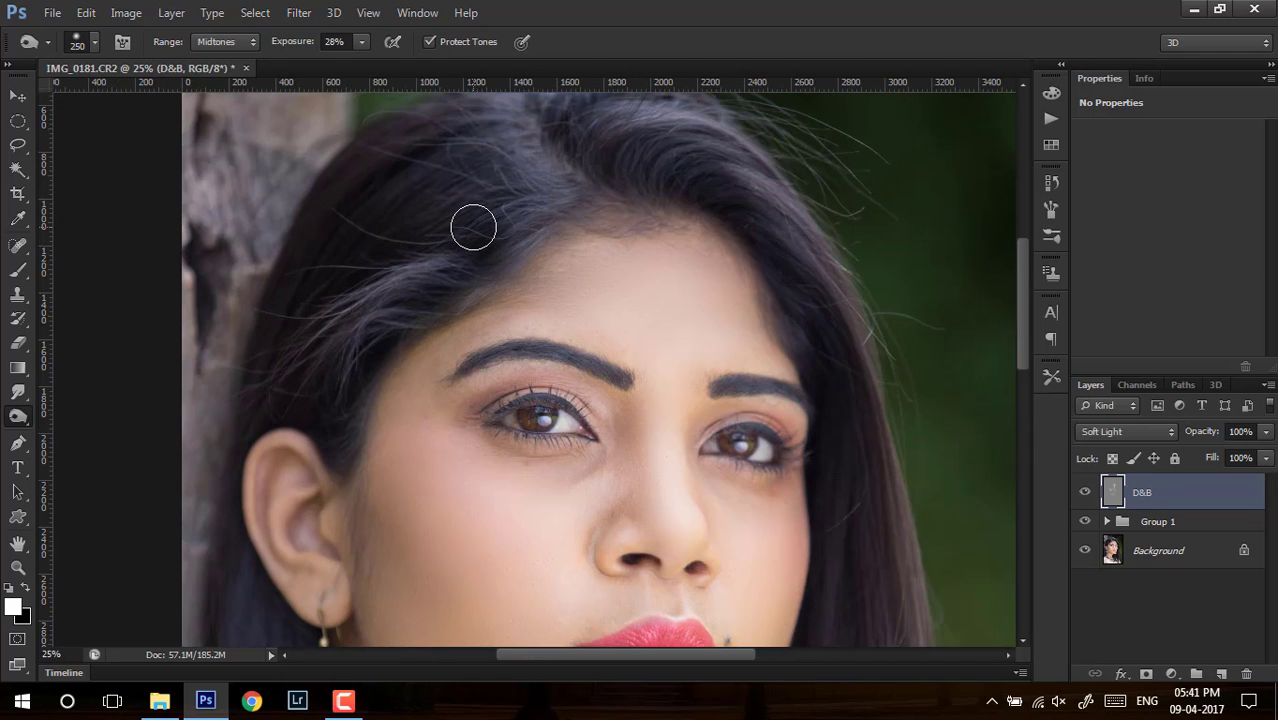
key(ctrl+minus)
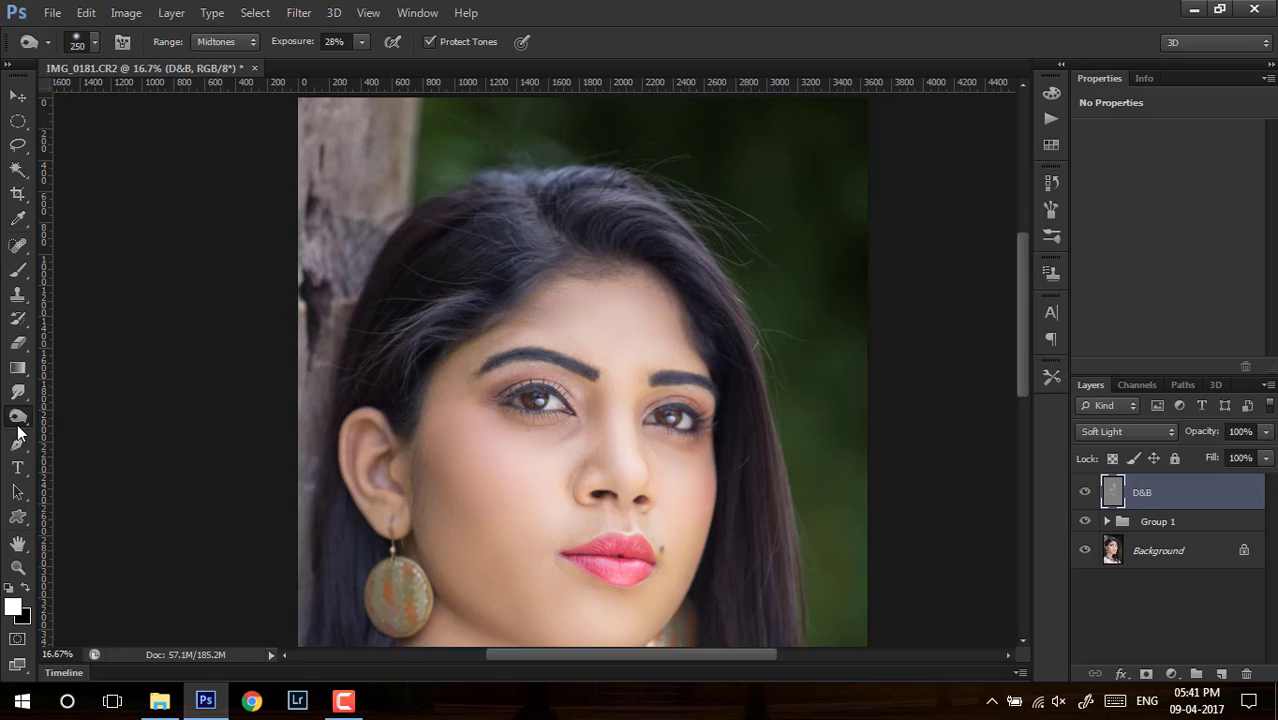
click(360, 43)
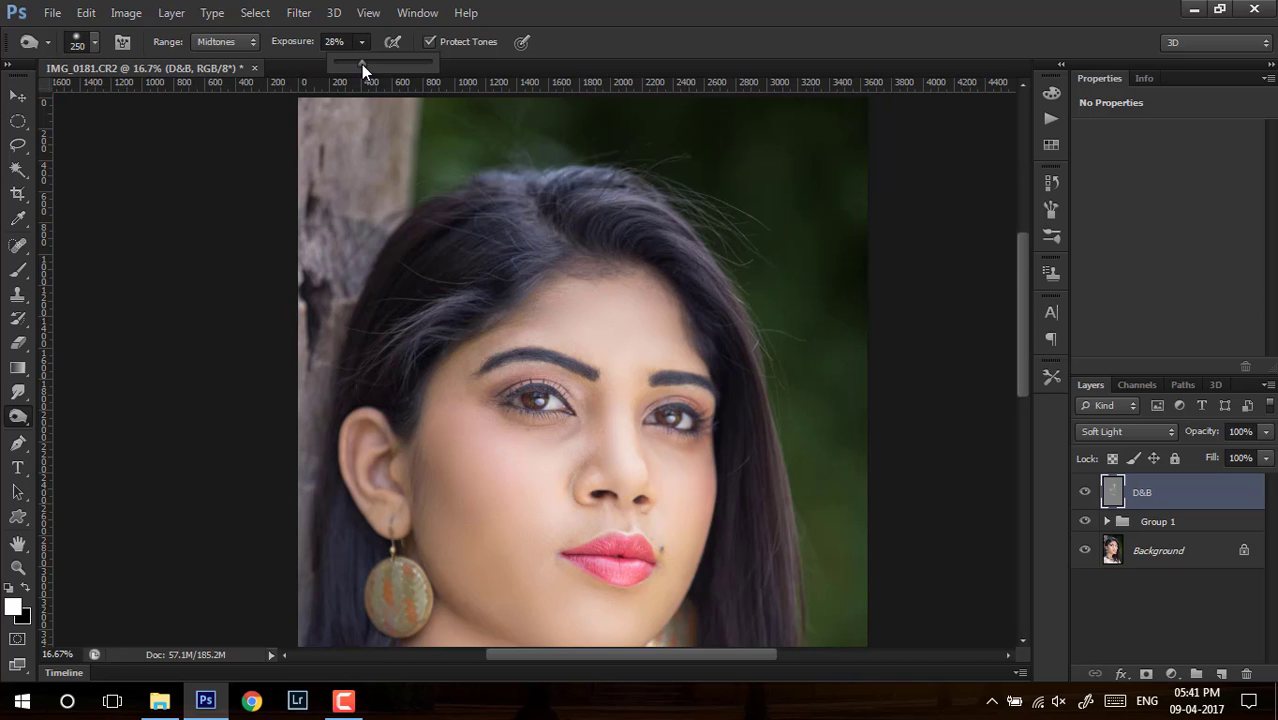
click(361, 64)
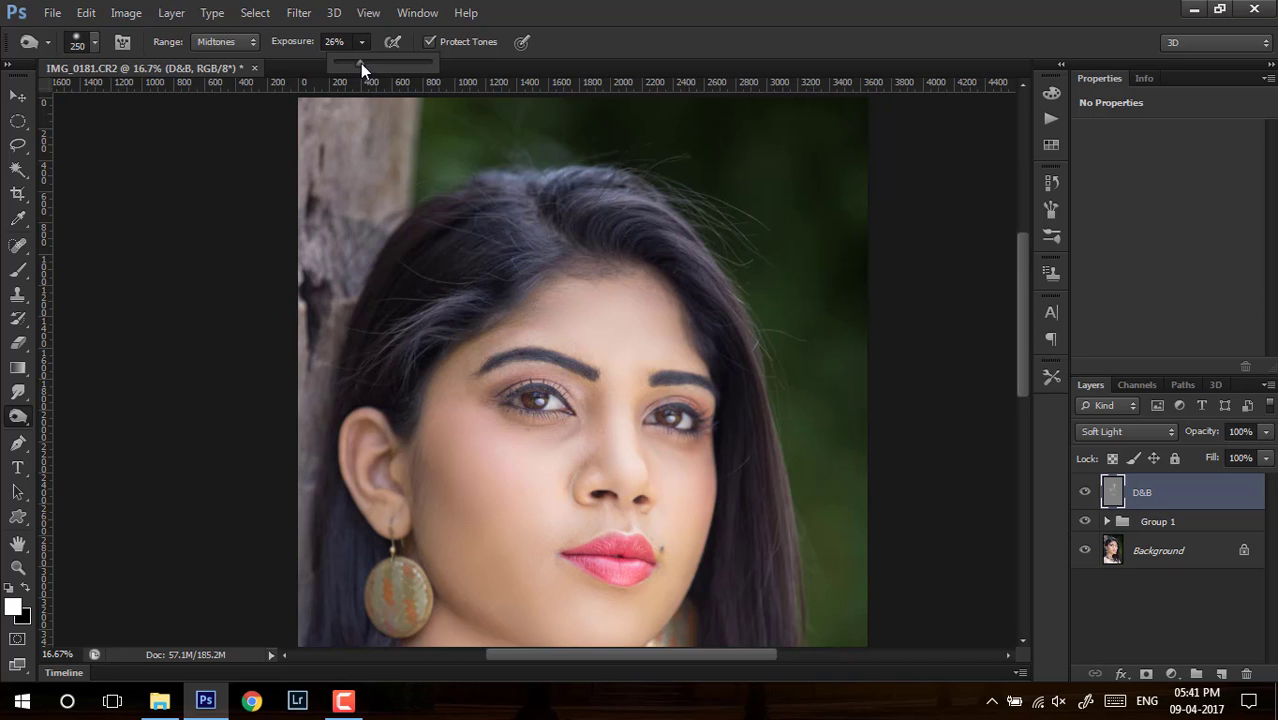
click(589, 47)
- Compare the face with the D&B layer hidden and shown, and inspect the lips, jaw and neck
scroll(731, 427, up, 1)
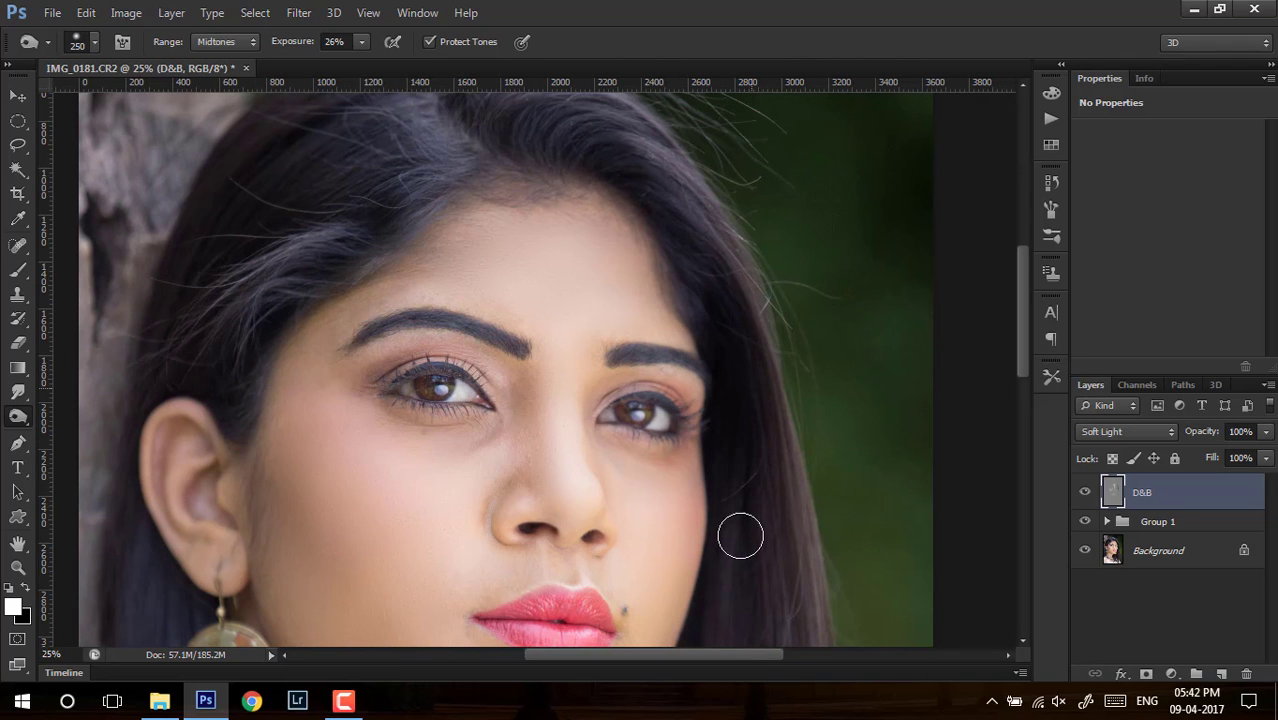
drag(747, 457, 747, 331)
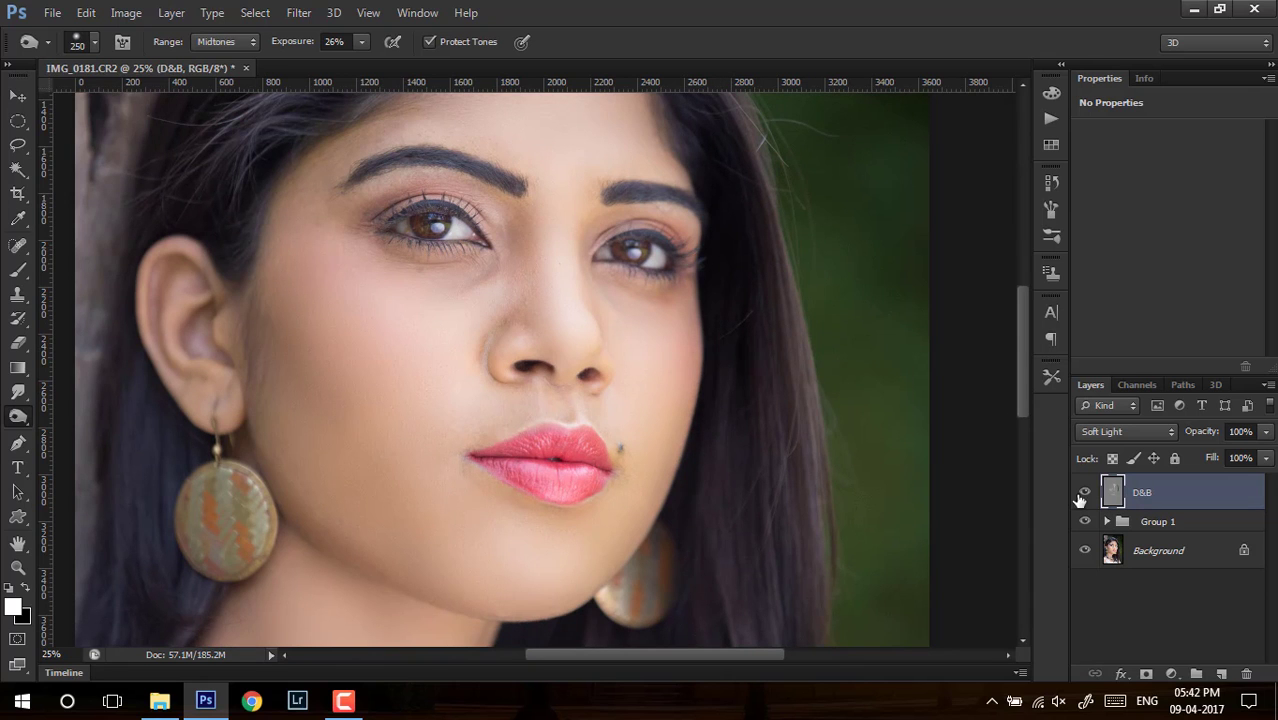
click(1087, 495)
click(1087, 495)
drag(753, 477, 750, 377)
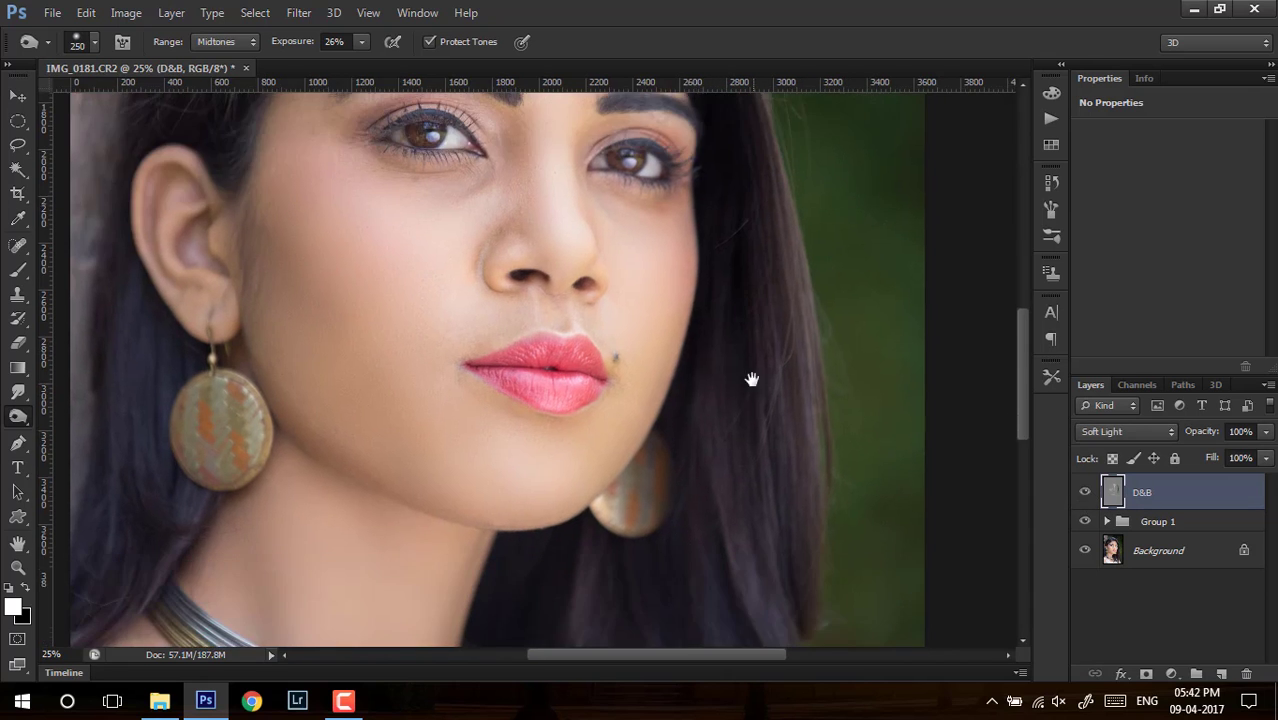
- Darken the hair beside the far cheek and the shadowed hair below the jaw with the Burn tool
drag(684, 500, 759, 342)
key(bracketright)
key(bracketright)
key(bracketright)
drag(685, 451, 765, 385)
- Burn the hair around the near ear and over the top of the head, ending with brush size 300
drag(430, 240, 715, 468)
key(bracketleft)
key(bracketleft)
drag(489, 347, 513, 410)
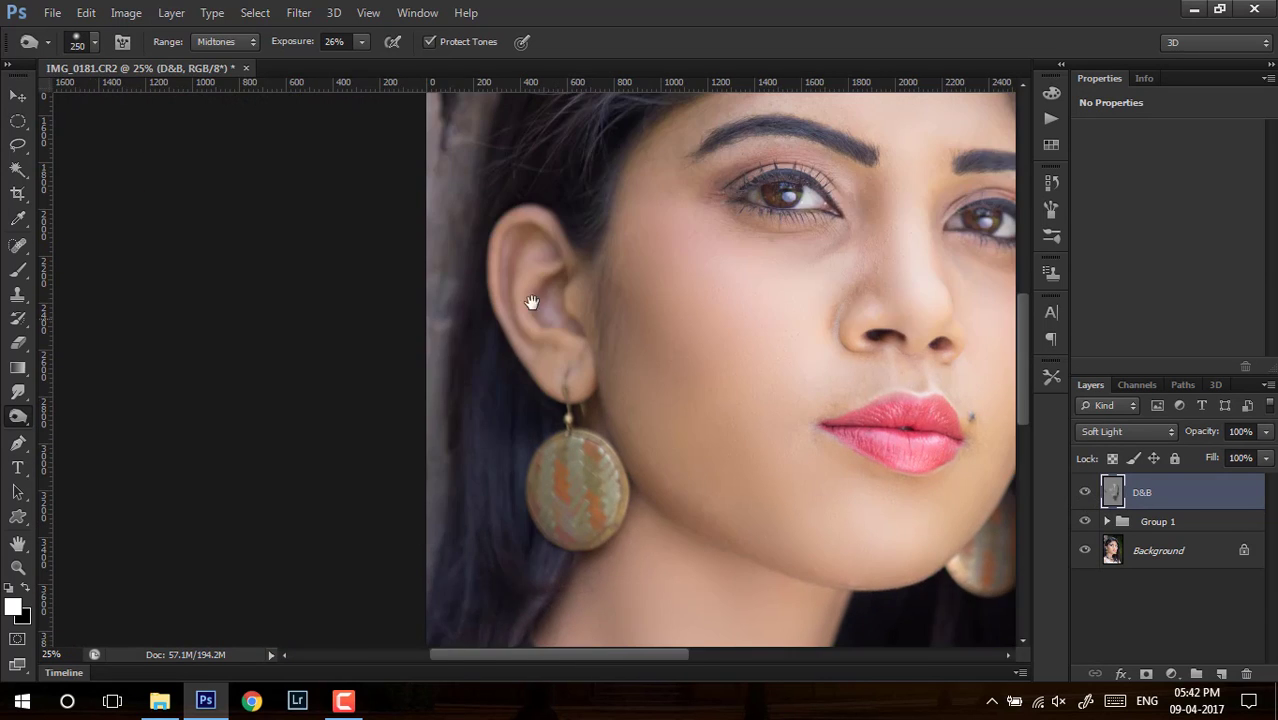
drag(533, 302, 409, 607)
drag(610, 202, 505, 262)
key(ctrl+0)
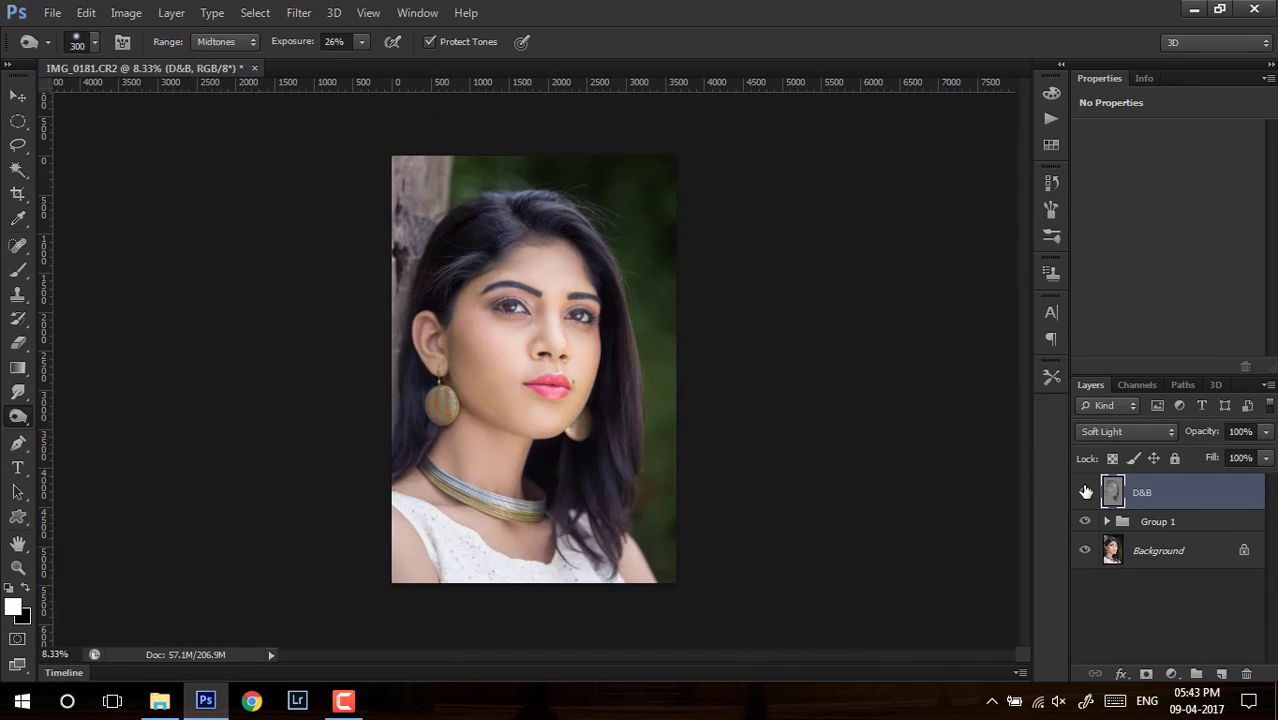
- Inspect the painted strokes by hiding and showing the D&B layer and switching its blend mode to Normal and back to Soft Light
click(1087, 492)
click(1087, 492)
click(1135, 432)
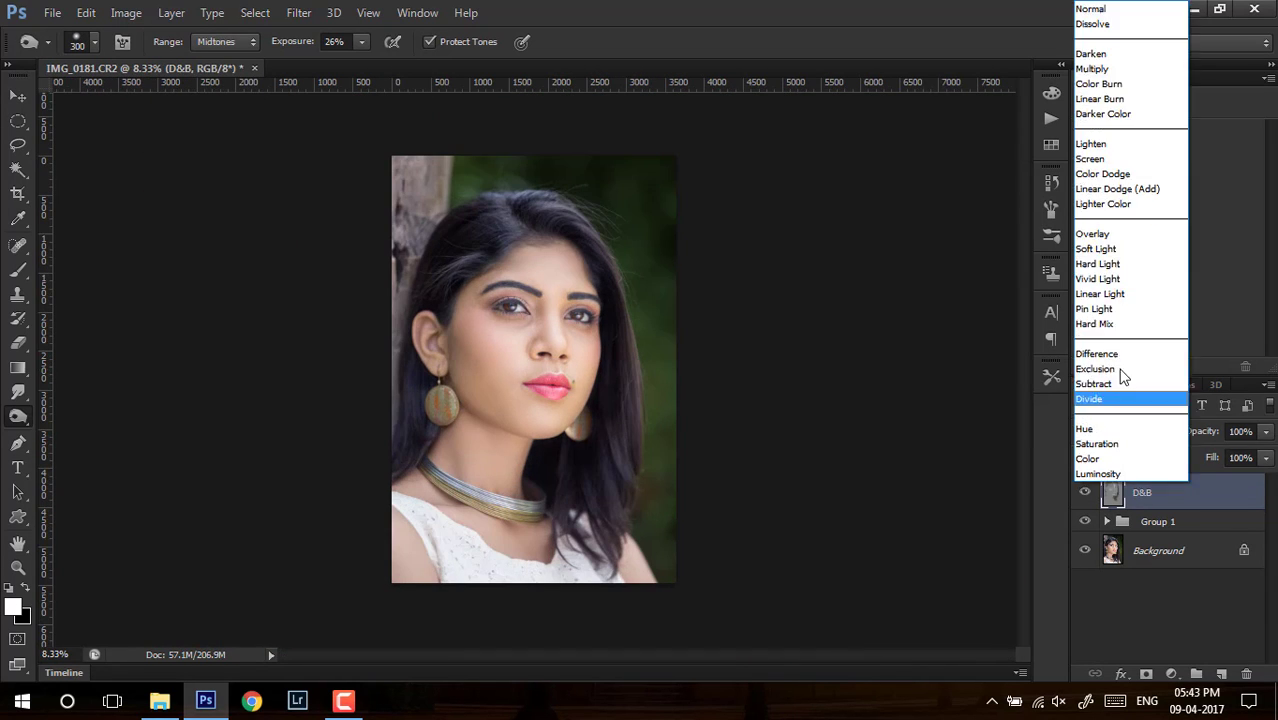
click(1098, 12)
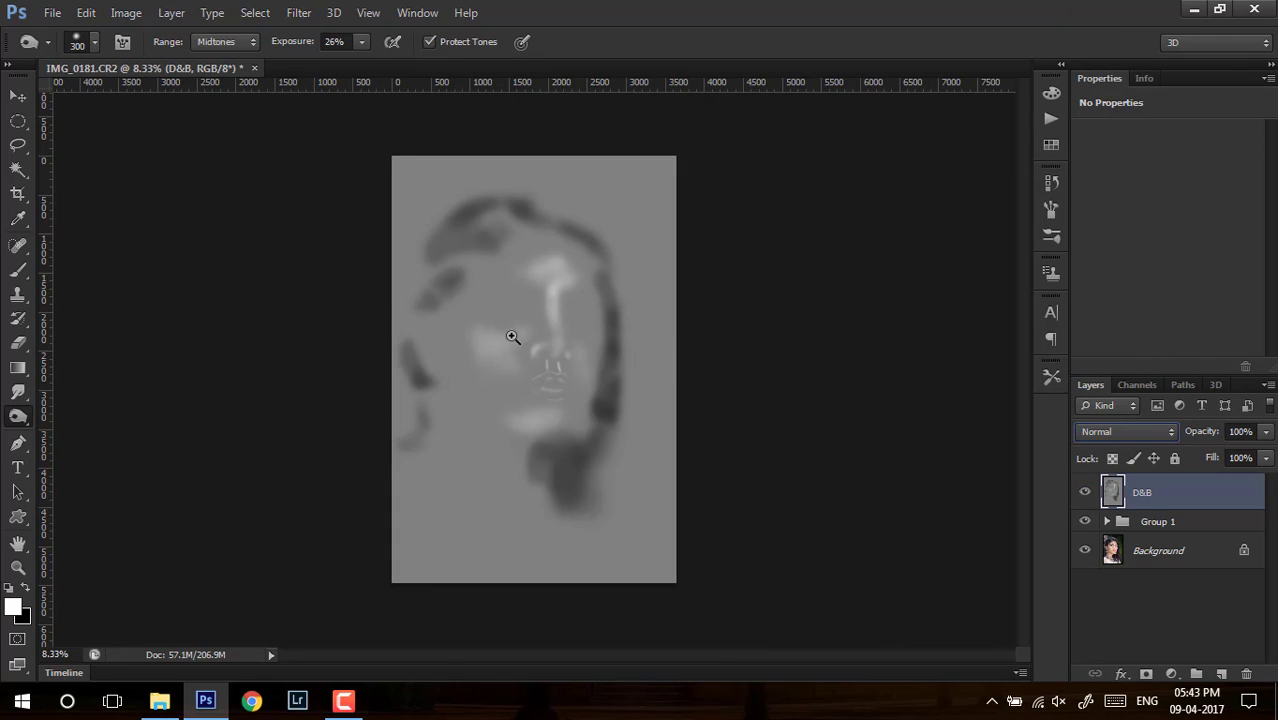
drag(515, 345, 590, 396)
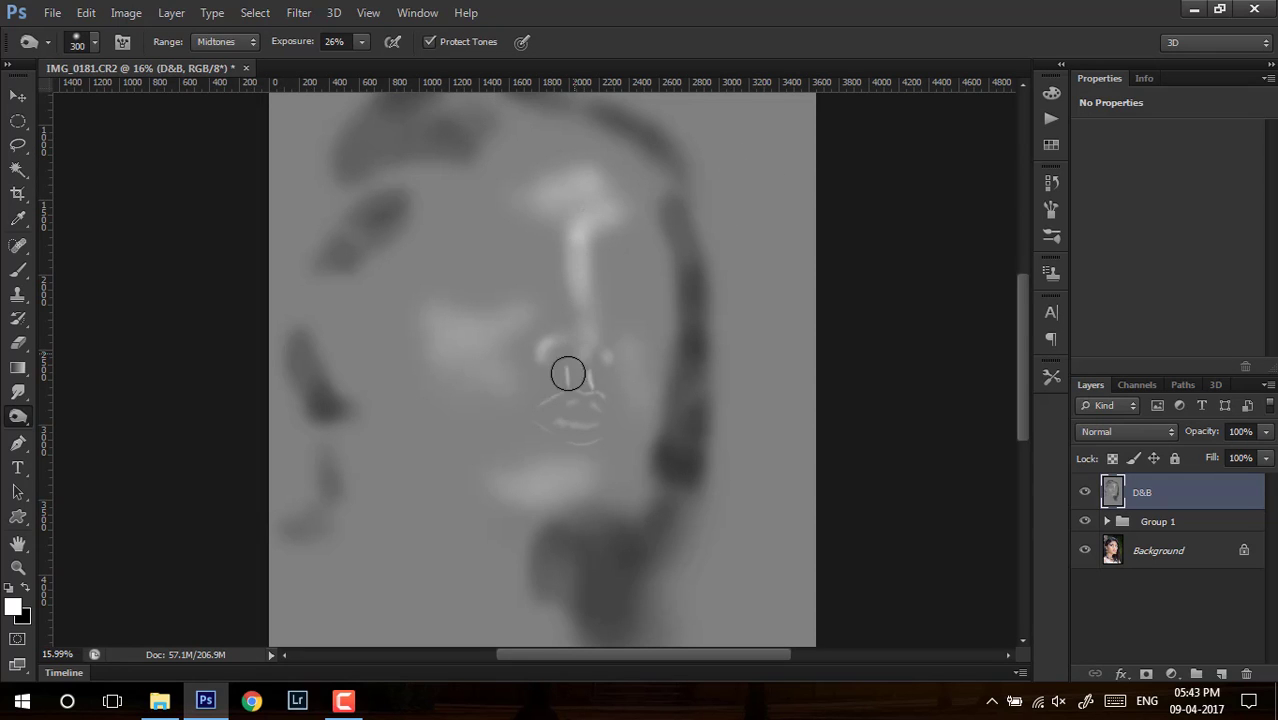
click(1084, 494)
click(1084, 494)
click(1118, 428)
click(1096, 249)
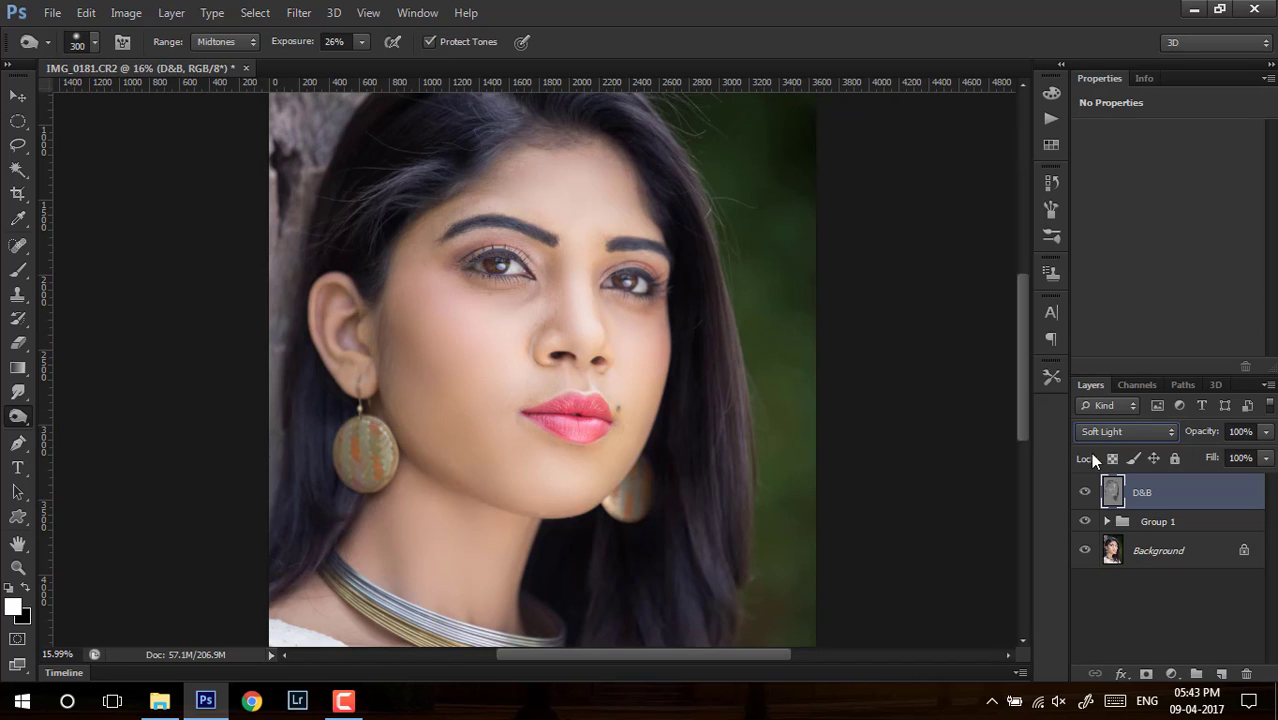
- Compare the portrait with the D&B layer hidden and shown, both close up on the face and in full view
click(1086, 494)
click(1086, 495)
click(1087, 496)
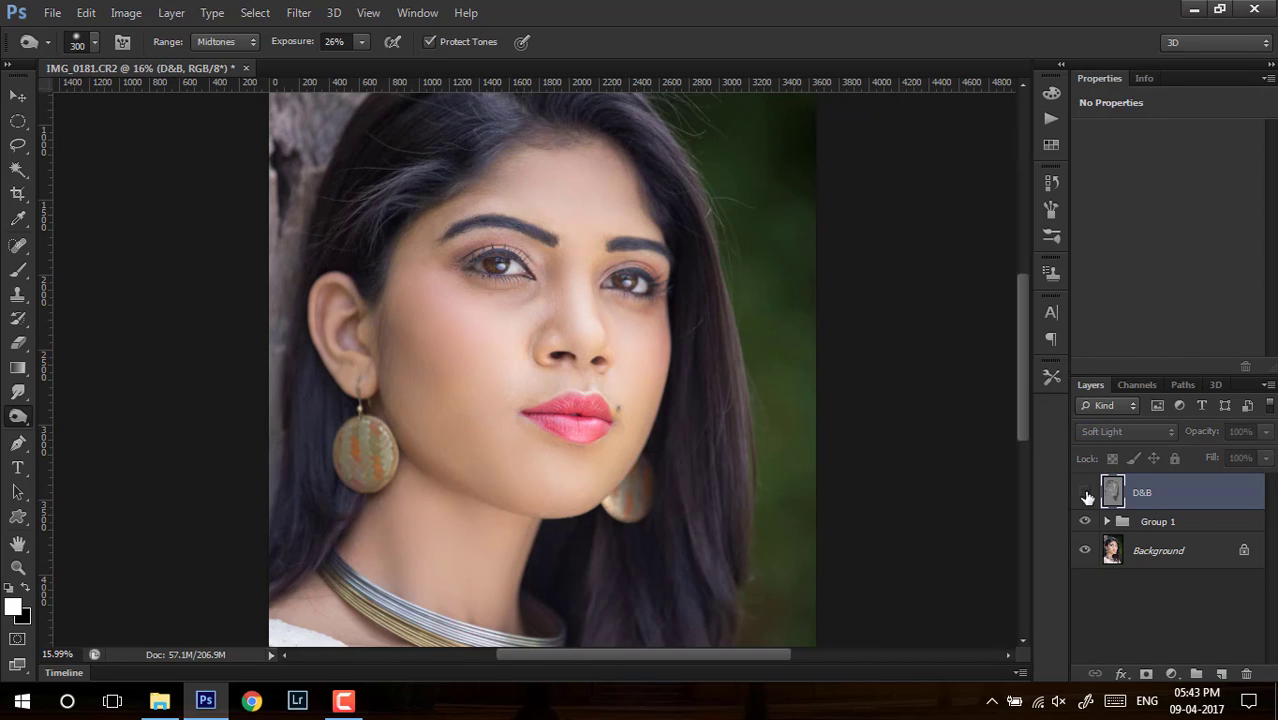
click(1086, 496)
click(1086, 497)
click(1087, 498)
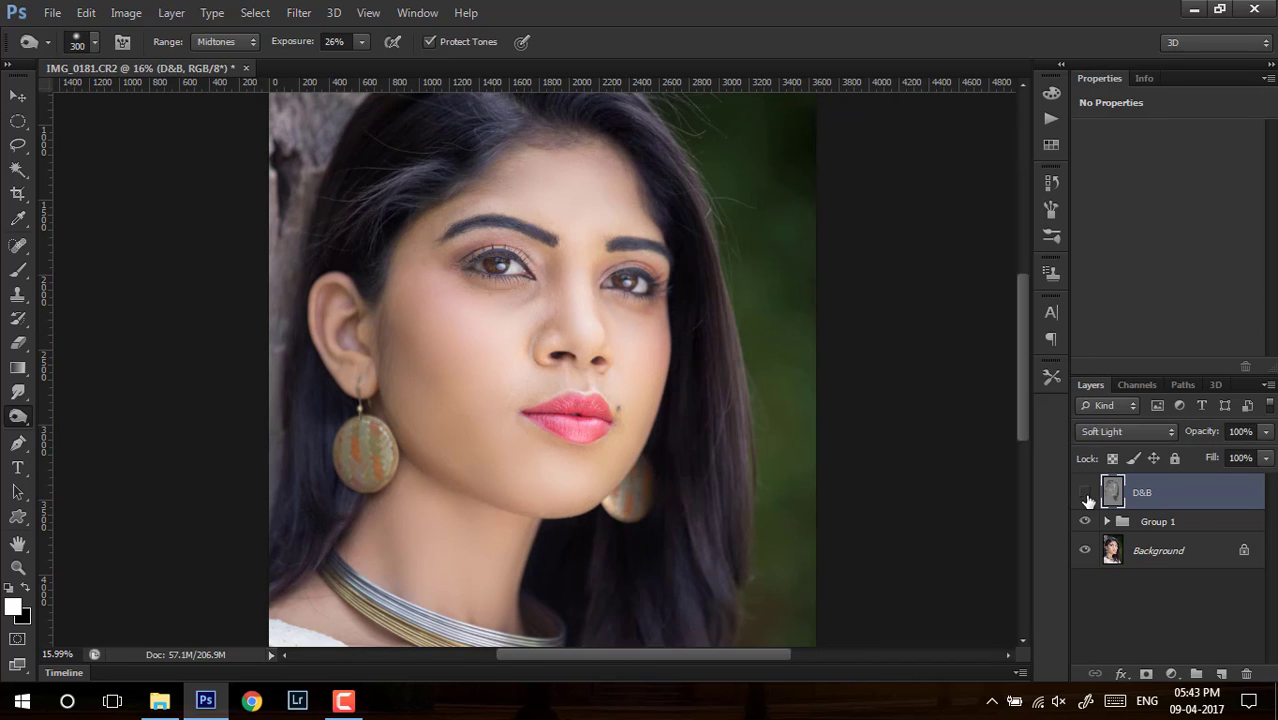
click(1087, 500)
click(1087, 500)
key(ctrl+minus)
key(ctrl+minus)
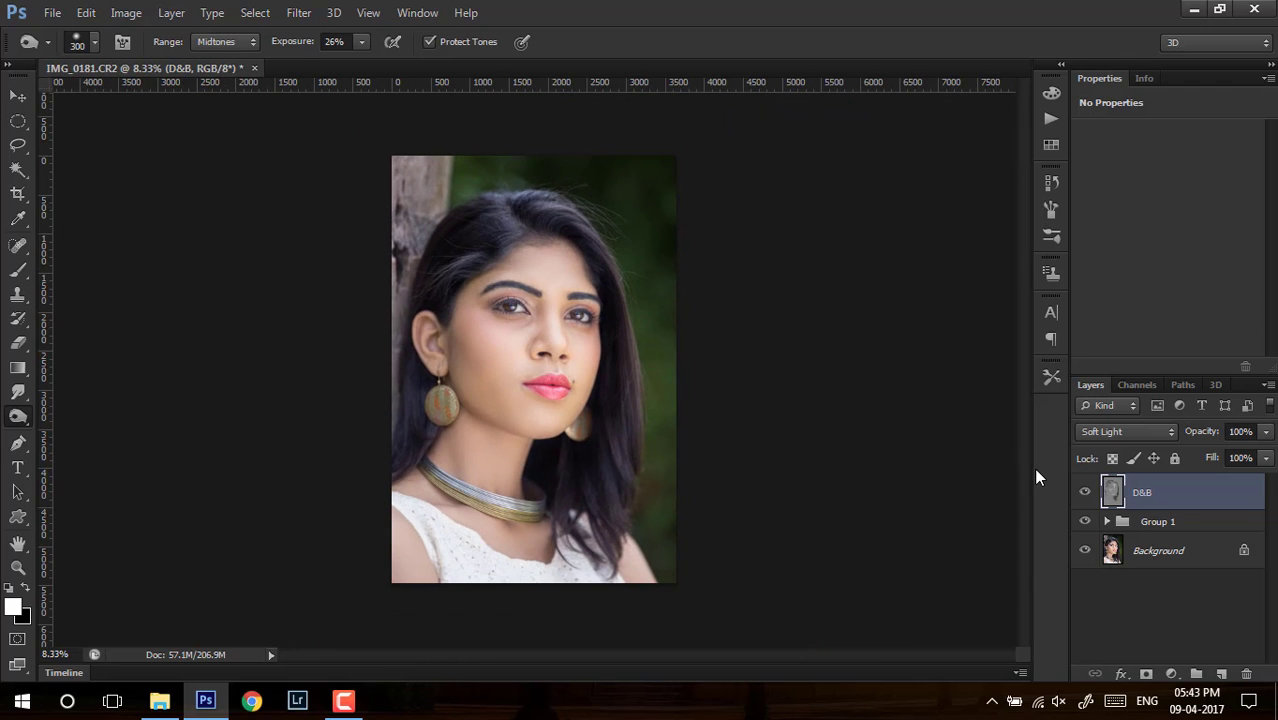
click(1085, 491)
click(1085, 491)
key(ctrl+plus)
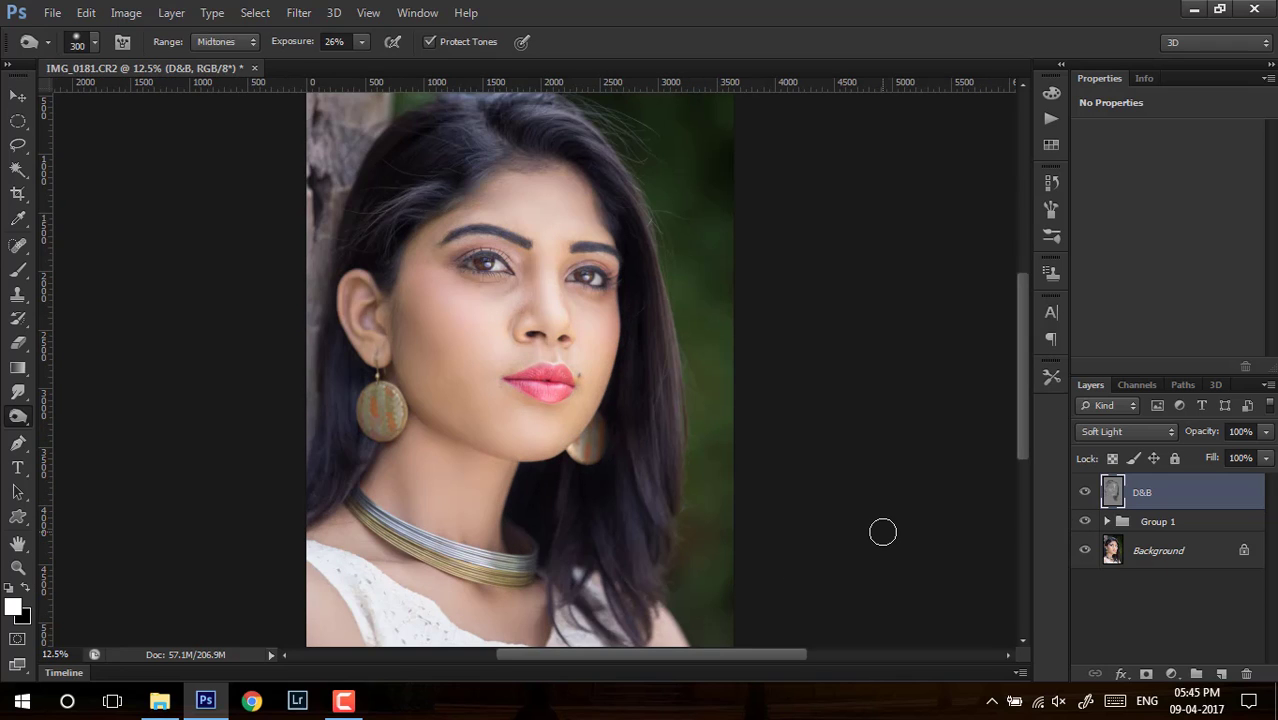